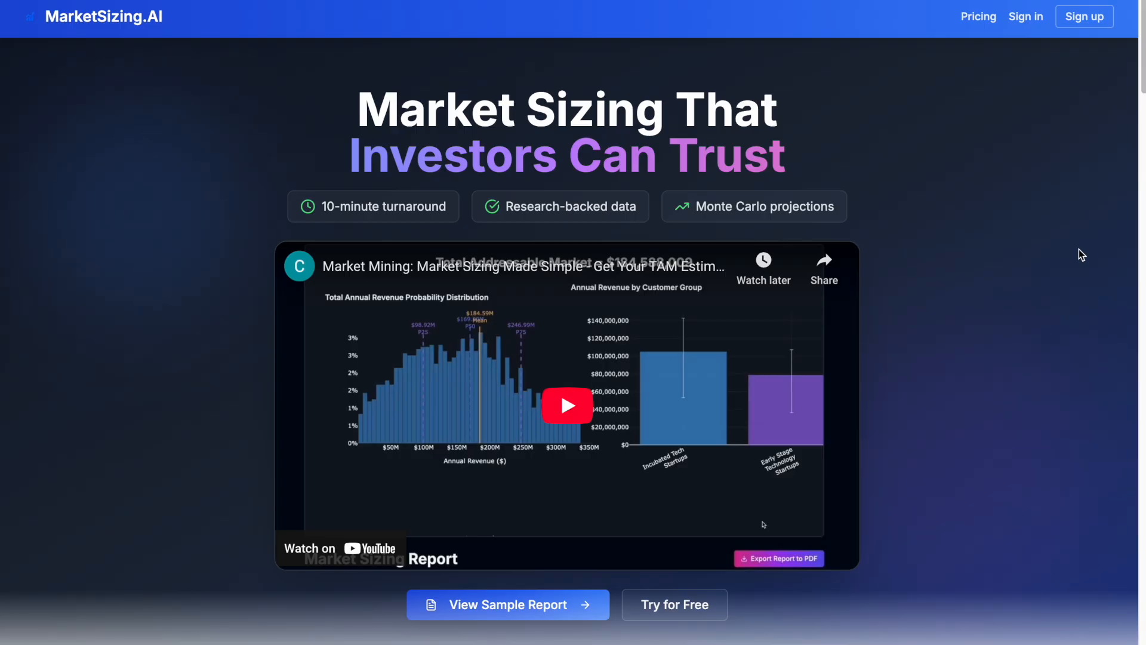
Sign up for a MarketSizing.AI account using Google
{"action": "left_click", "coordinate": [988, 143]}
{"action": "left_click", "coordinate": [1073, 27]}
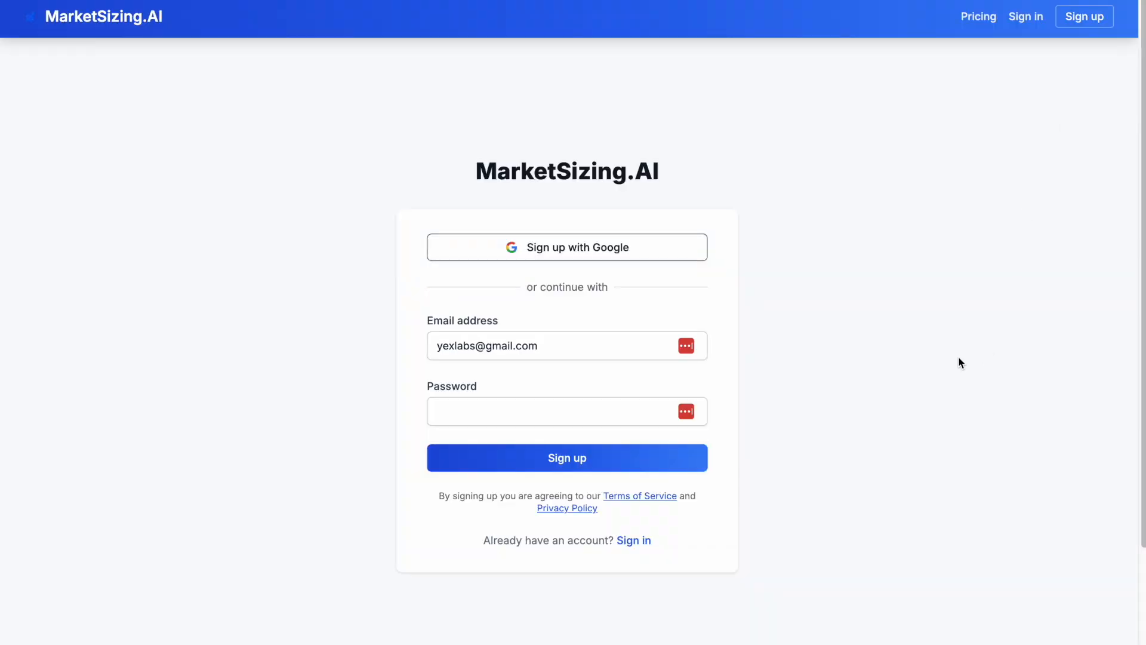
{"action": "left_click", "coordinate": [643, 257]}
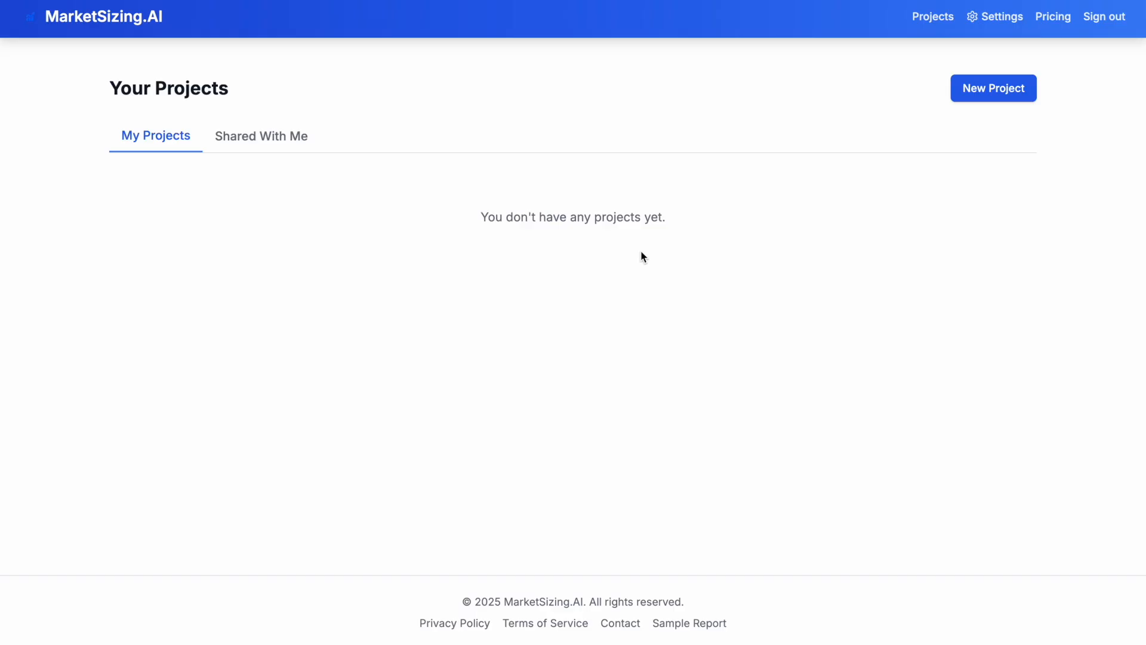
Create a new project named "Market sizing extraction startup" without a description
{"action": "left_click", "coordinate": [1028, 93]}
{"action": "left_click", "coordinate": [445, 221]}
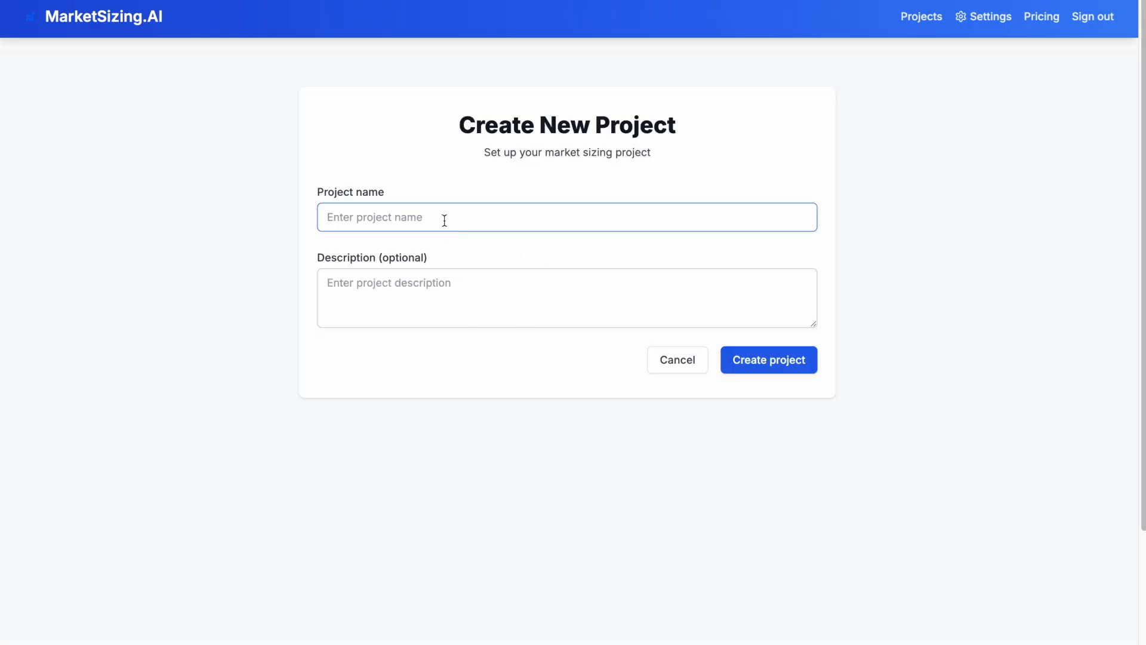
{"action": "type", "text": "Market sizing extraction startup"}
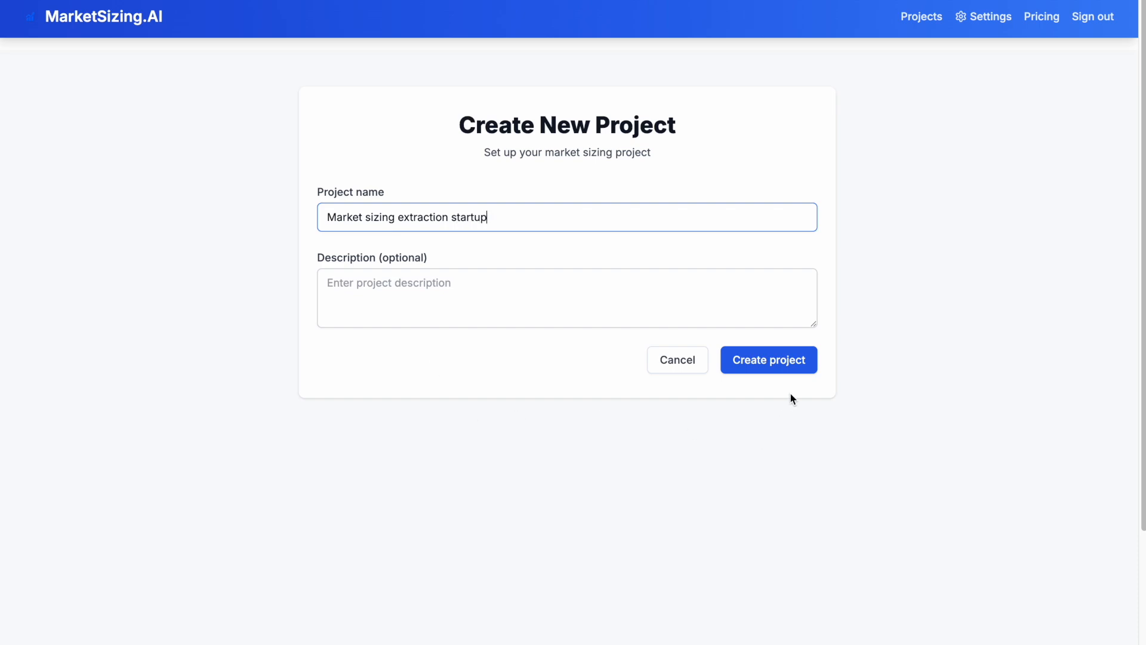
{"action": "left_click", "coordinate": [803, 361]}
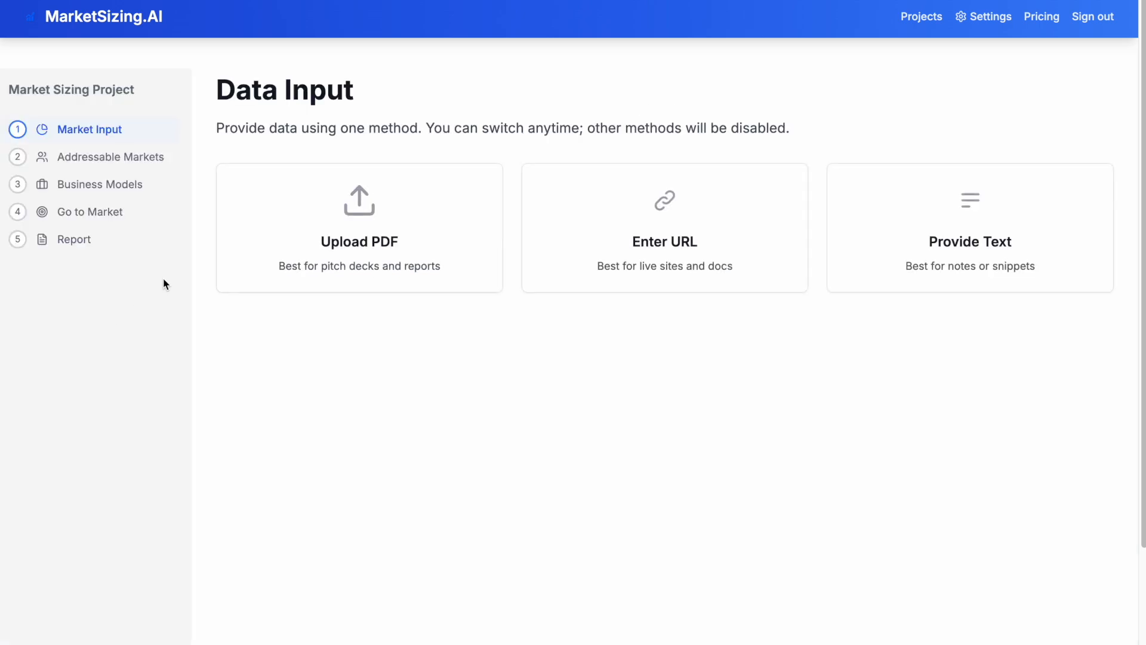
Upload pitch-deck-market-miner.pdf from the Marking Mining folder as the project's PDF data input for market analysis
{"action": "left_click", "coordinate": [356, 261]}
{"action": "left_click", "coordinate": [602, 507]}
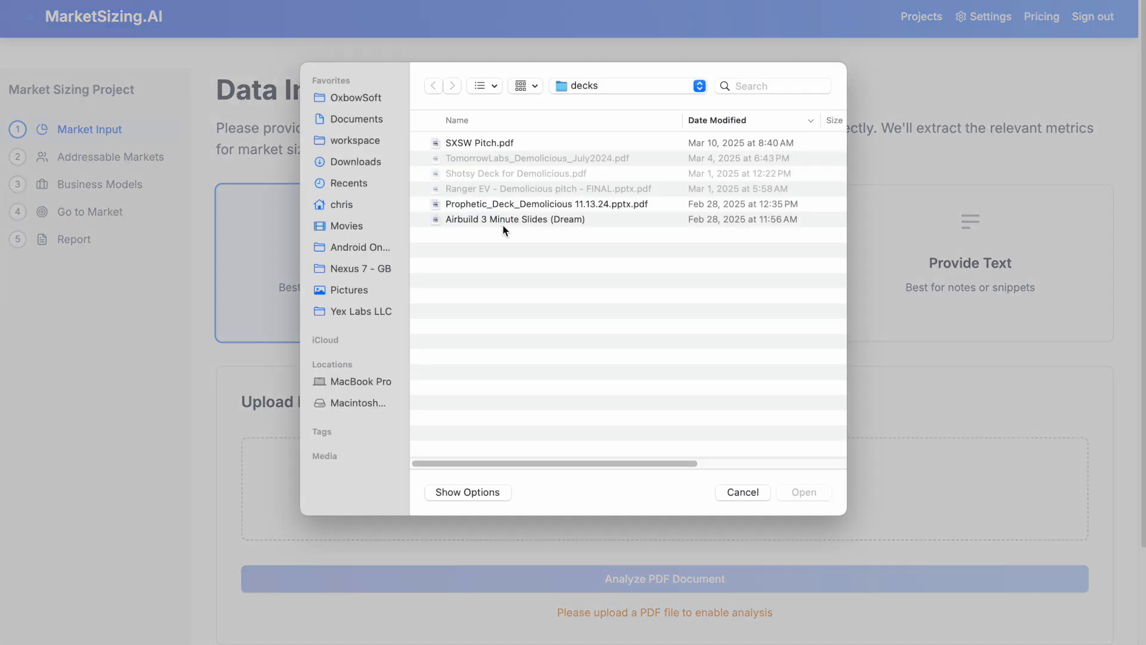
{"action": "left_click", "coordinate": [576, 87]}
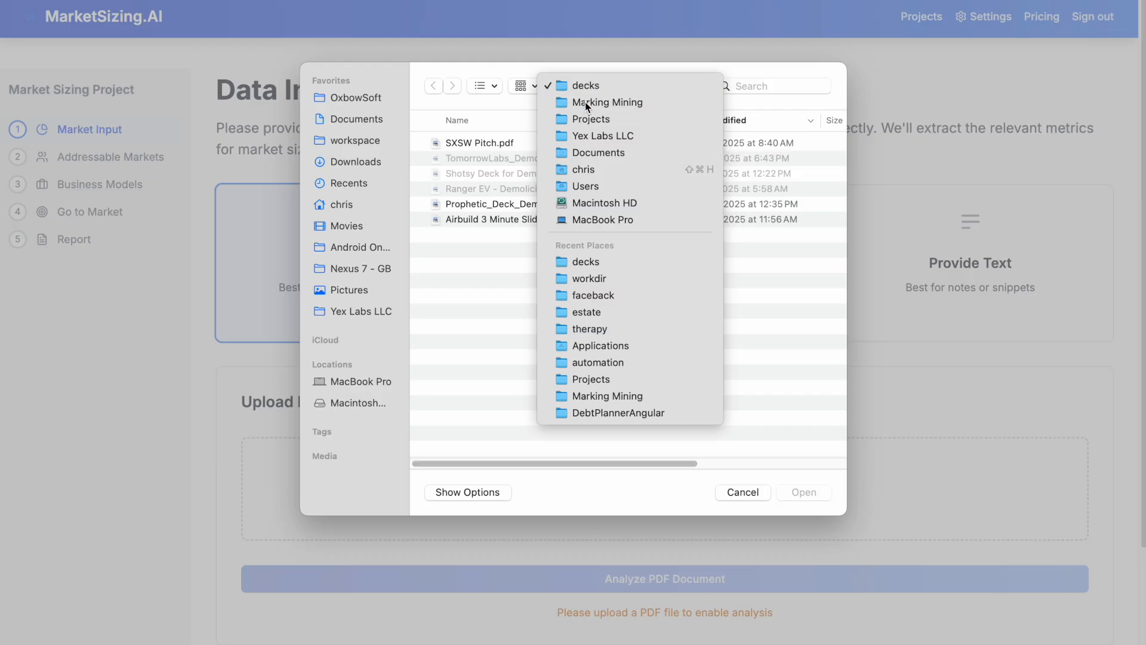
{"action": "left_click", "coordinate": [585, 102]}
{"action": "left_click", "coordinate": [489, 251]}
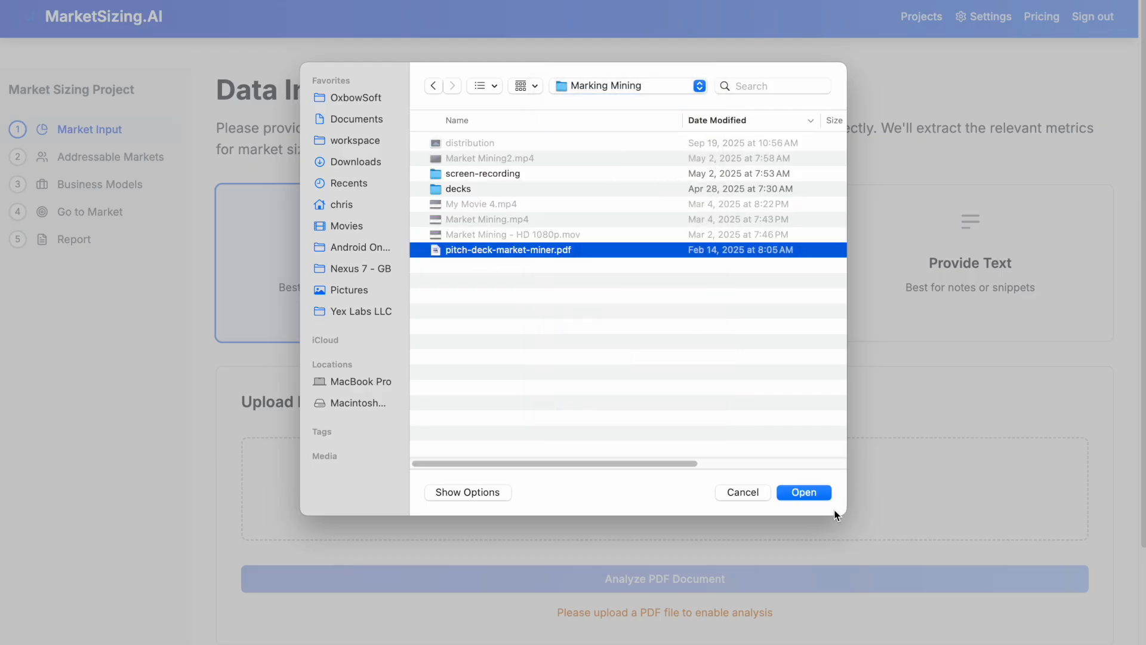
{"action": "left_click", "coordinate": [817, 495]}
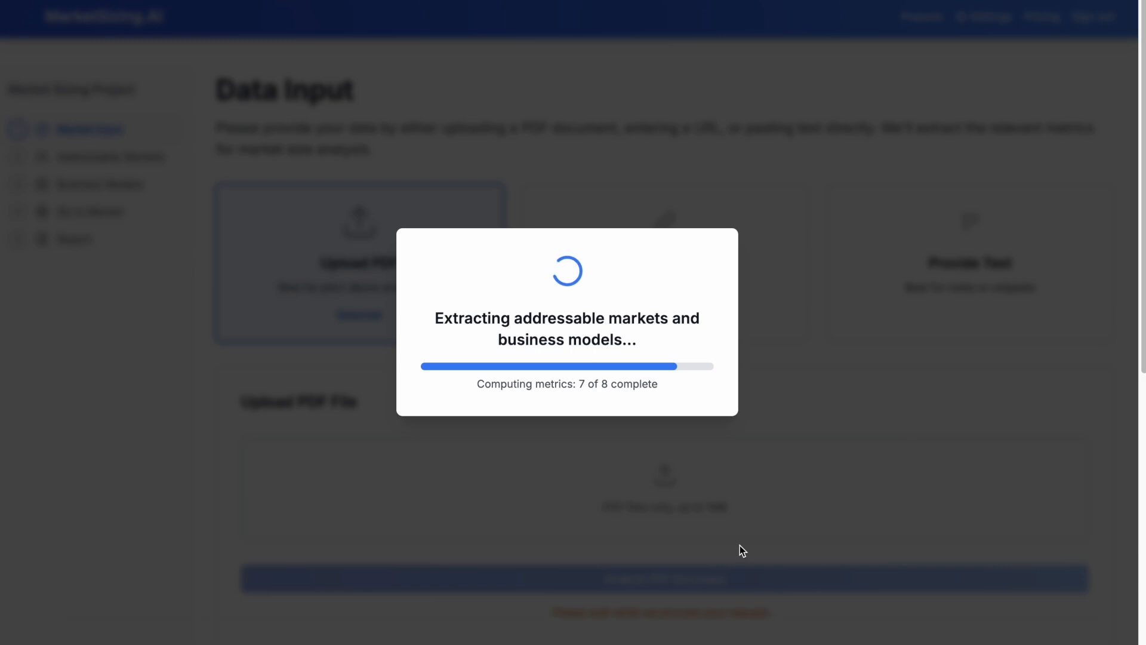
{"action": "key", "text": "super+alt+i"}
{"action": "key", "text": "super+alt+i"}
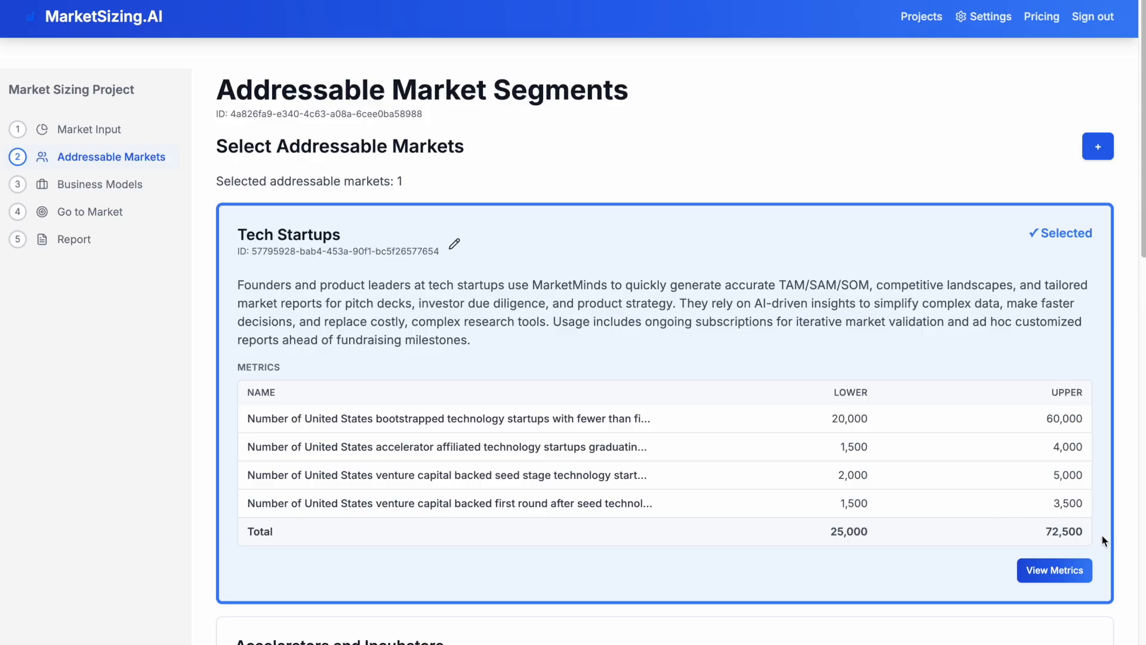
Review the extracted addressable market segments, including their descriptions and lower and upper metric estimates
{"action": "scroll", "coordinate": [753, 327], "scroll_direction": "down", "scroll_amount": 10}
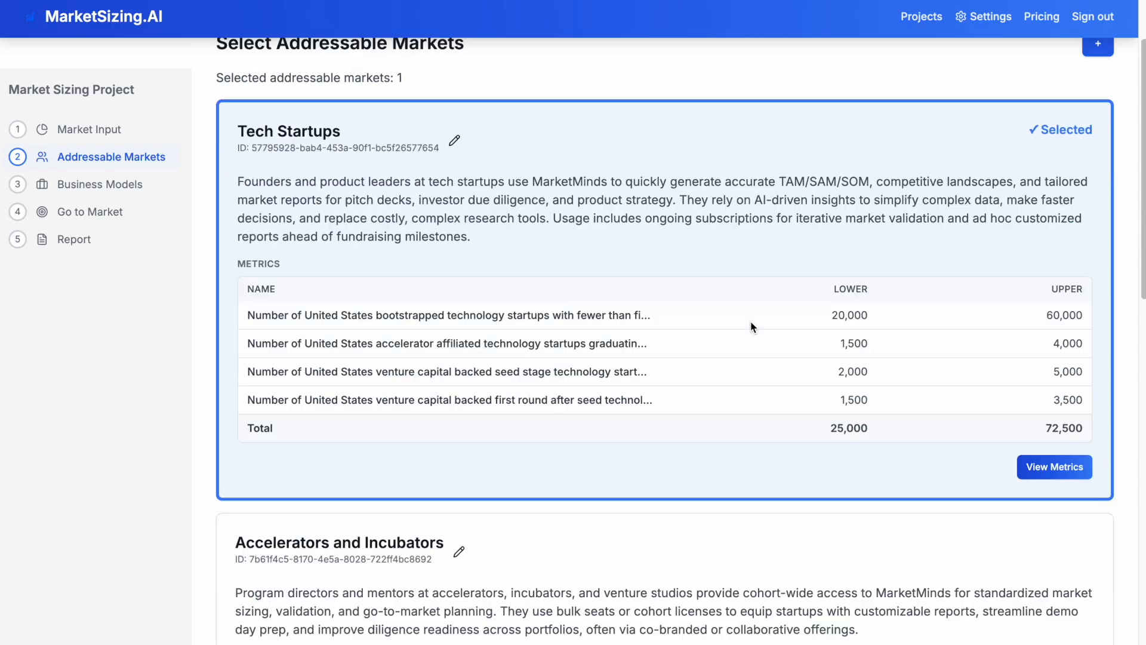
{"action": "scroll", "coordinate": [753, 327], "scroll_direction": "down", "scroll_amount": 4}
{"action": "scroll", "coordinate": [752, 325], "scroll_direction": "up", "scroll_amount": 20}
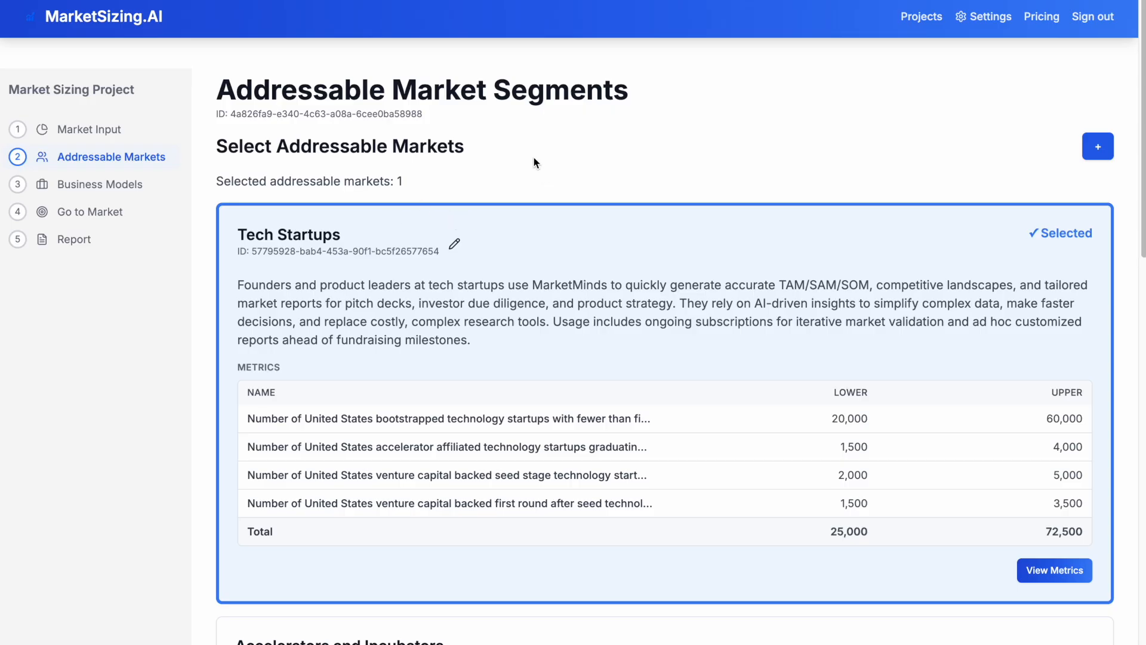
{"action": "scroll", "coordinate": [534, 159], "scroll_direction": "down", "scroll_amount": 2}
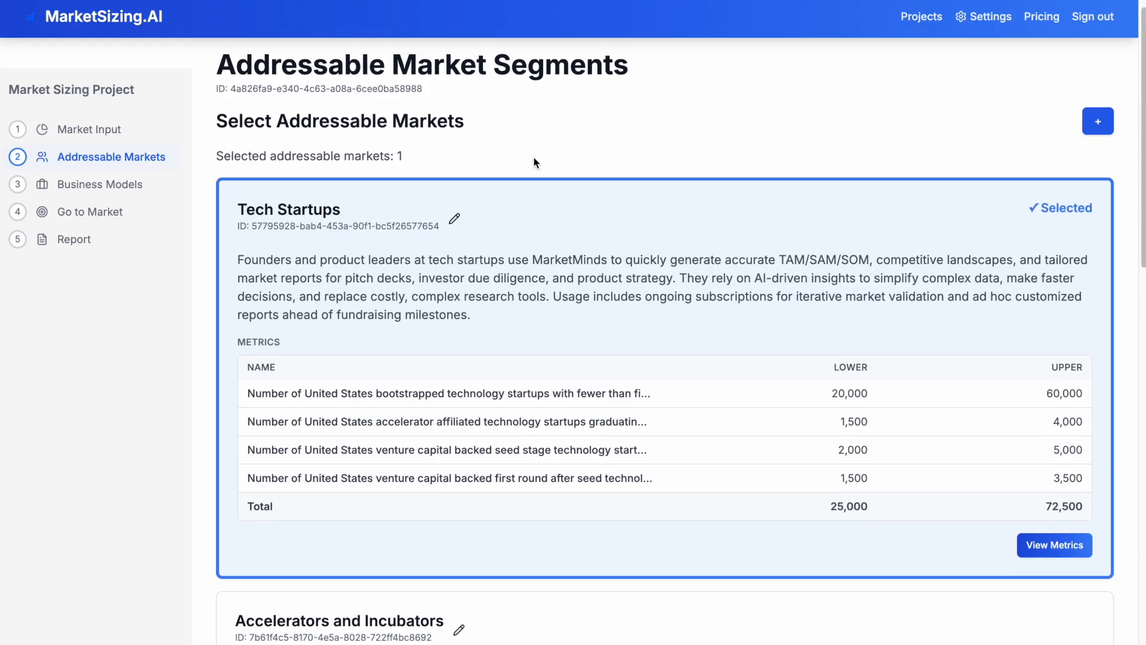
{"action": "scroll", "coordinate": [534, 158], "scroll_direction": "down", "scroll_amount": 9}
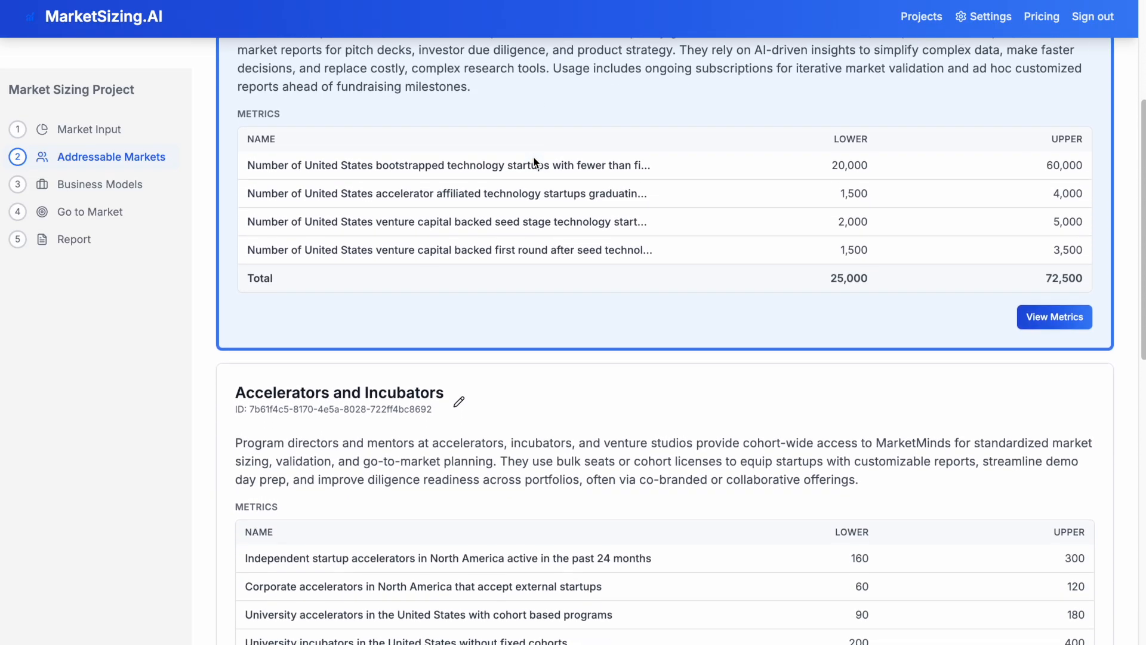
{"action": "scroll", "coordinate": [534, 156], "scroll_direction": "down", "scroll_amount": 5}
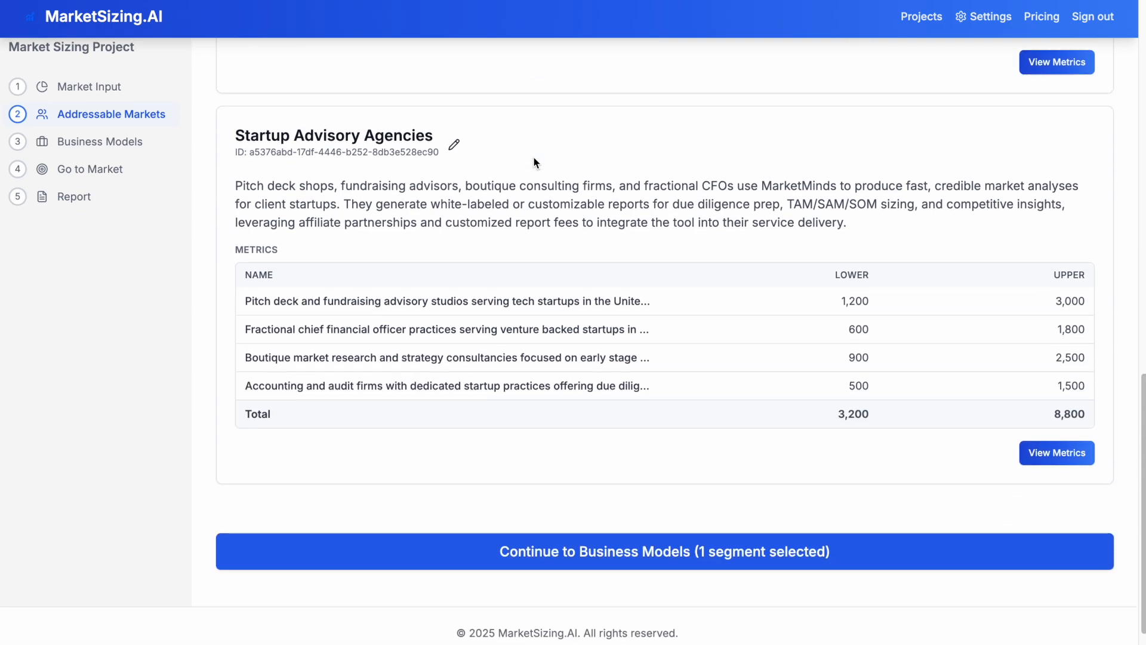
{"action": "scroll", "coordinate": [533, 156], "scroll_direction": "up", "scroll_amount": 17}
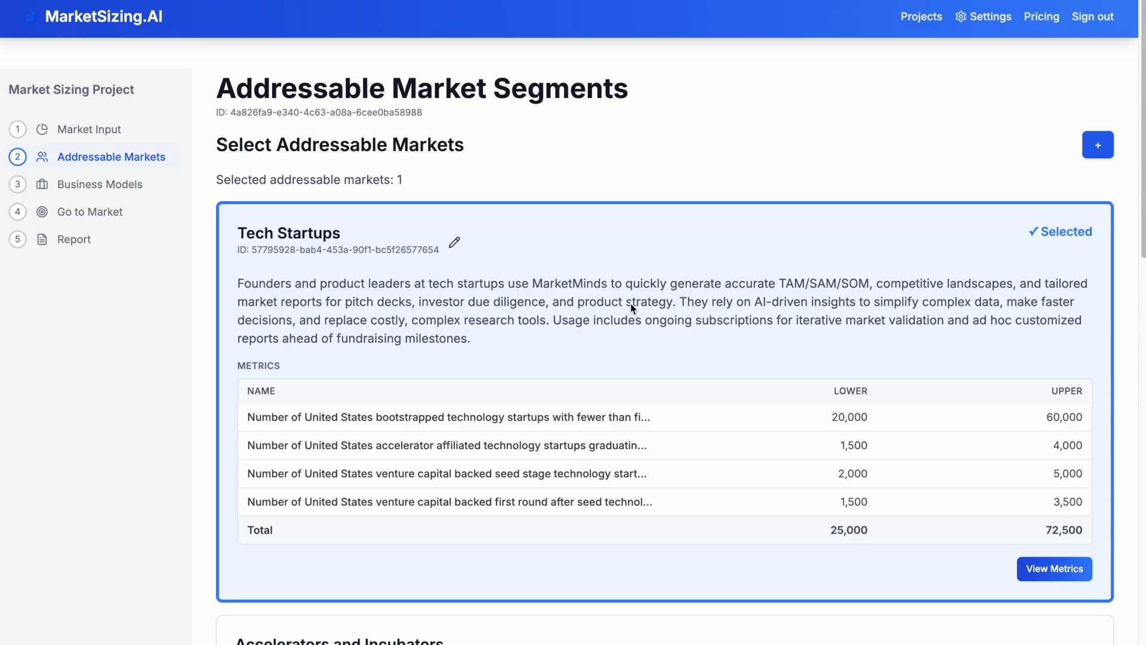
{"action": "scroll", "coordinate": [631, 303], "scroll_direction": "down", "scroll_amount": 5}
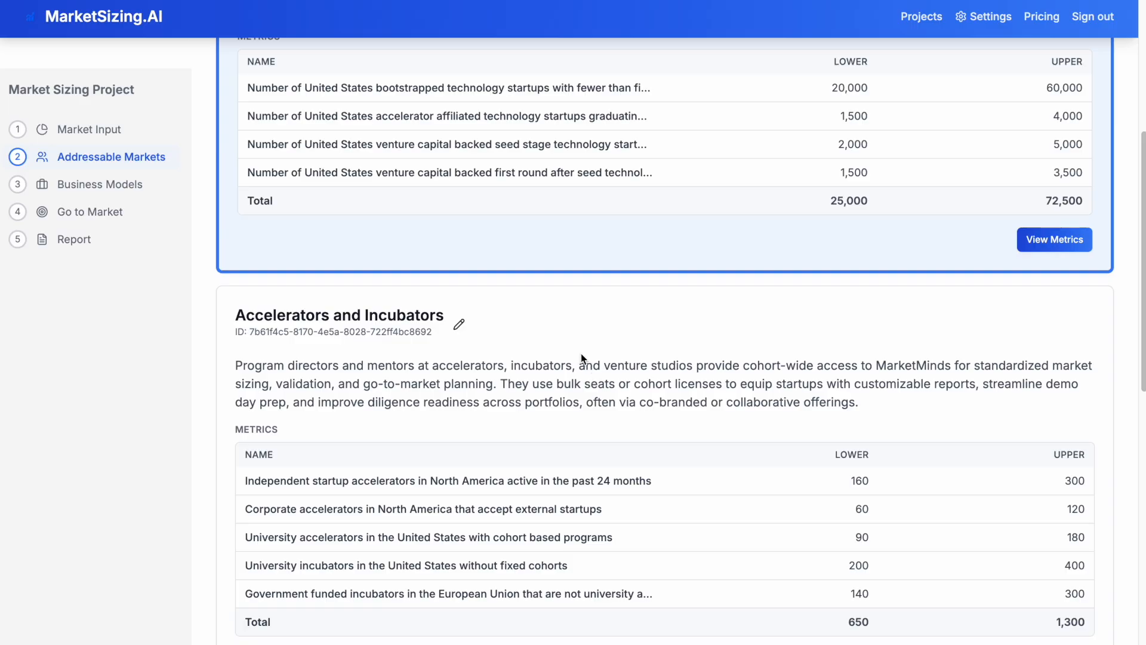
{"action": "scroll", "coordinate": [582, 354], "scroll_direction": "up", "scroll_amount": 4}
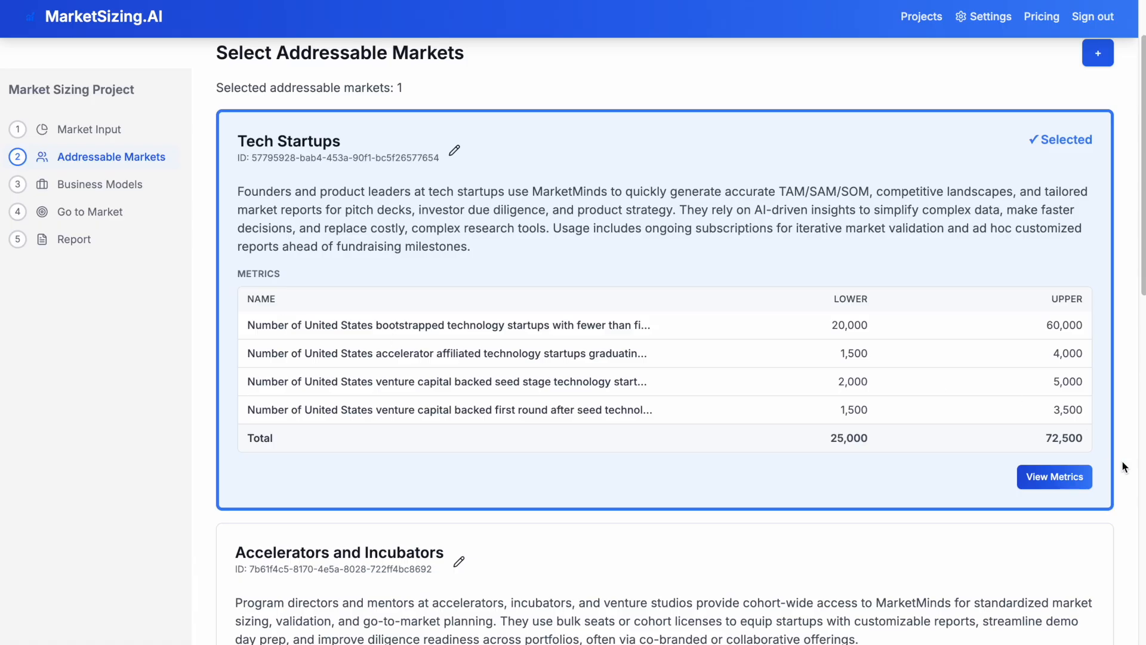
Open the Tech Startups segment's metrics and examine each customer group's definition, research findings and estimation
{"action": "left_click", "coordinate": [1069, 480]}
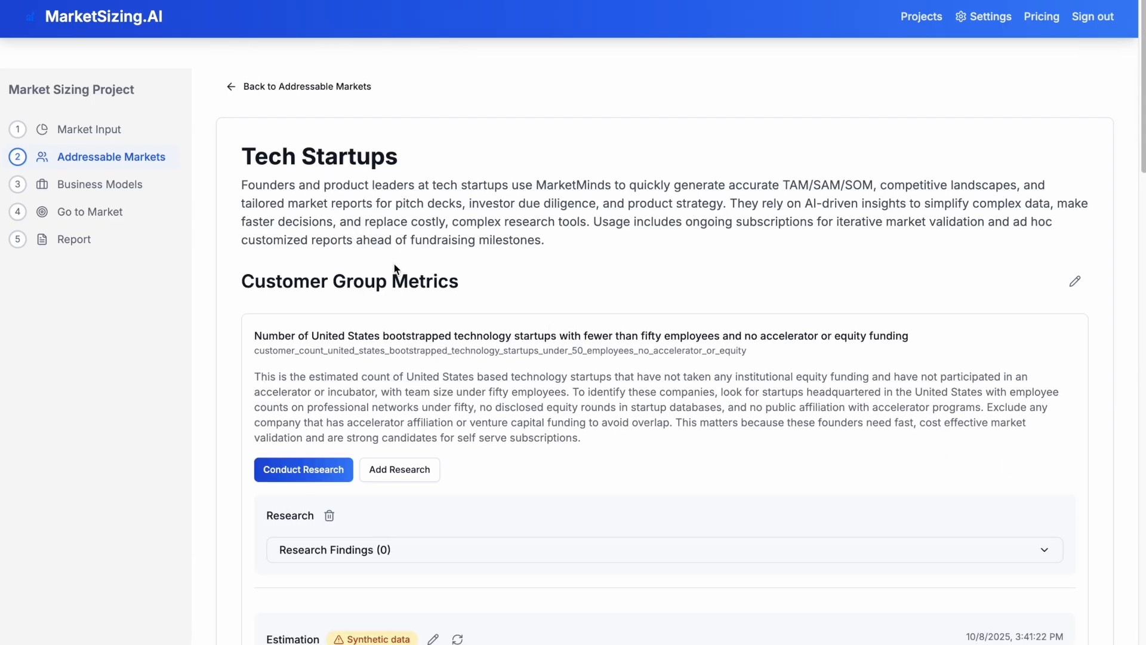
{"action": "scroll", "coordinate": [394, 269], "scroll_direction": "down", "scroll_amount": 2}
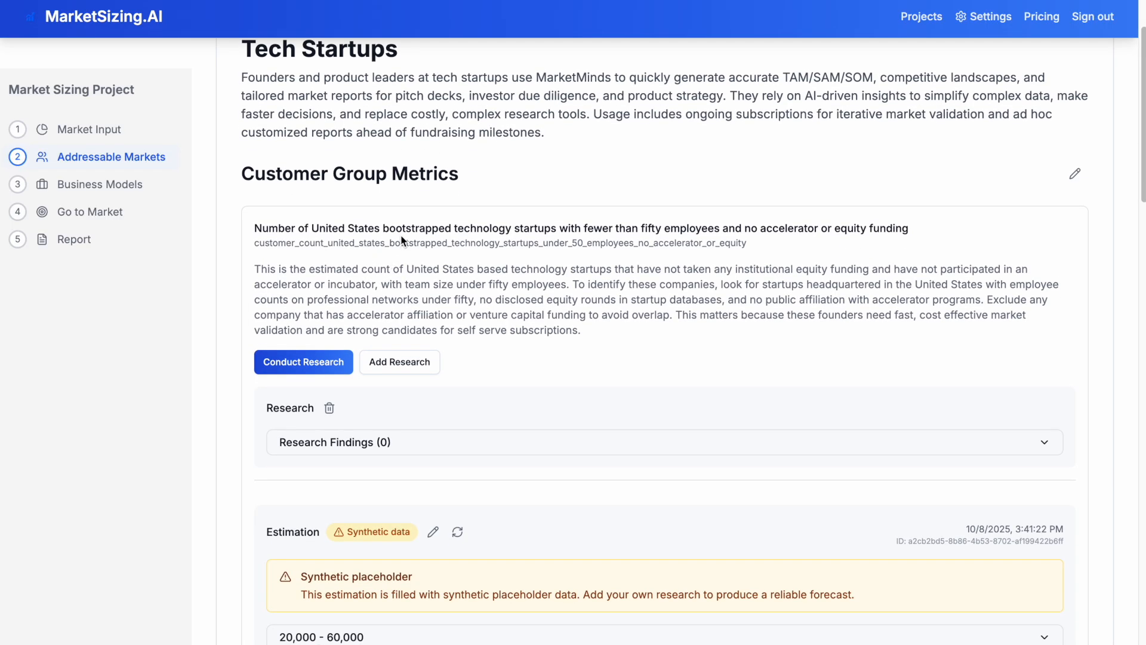
{"action": "scroll", "coordinate": [556, 219], "scroll_direction": "down", "scroll_amount": 6}
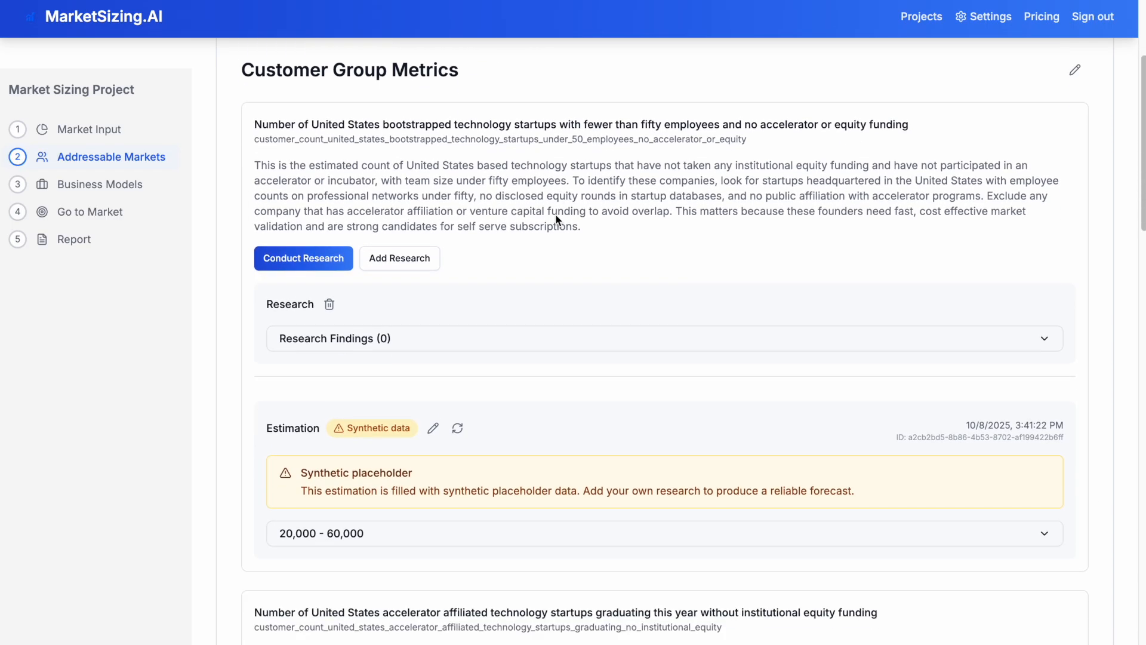
{"action": "scroll", "coordinate": [556, 219], "scroll_direction": "down", "scroll_amount": 1}
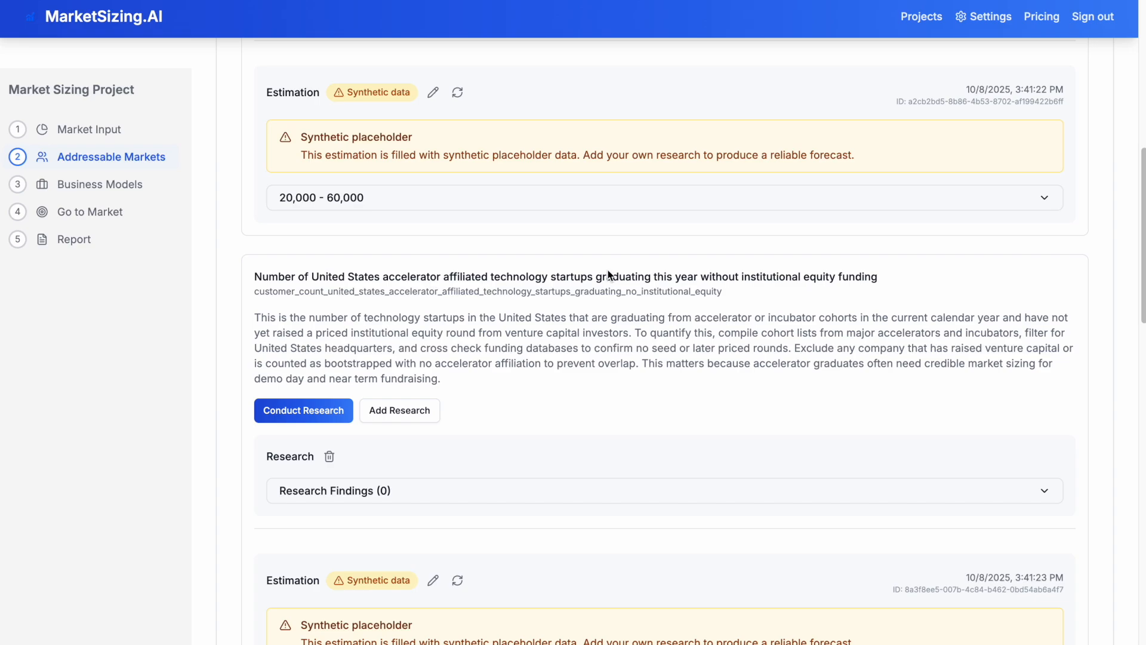
{"action": "scroll", "coordinate": [621, 280], "scroll_direction": "down", "scroll_amount": 6}
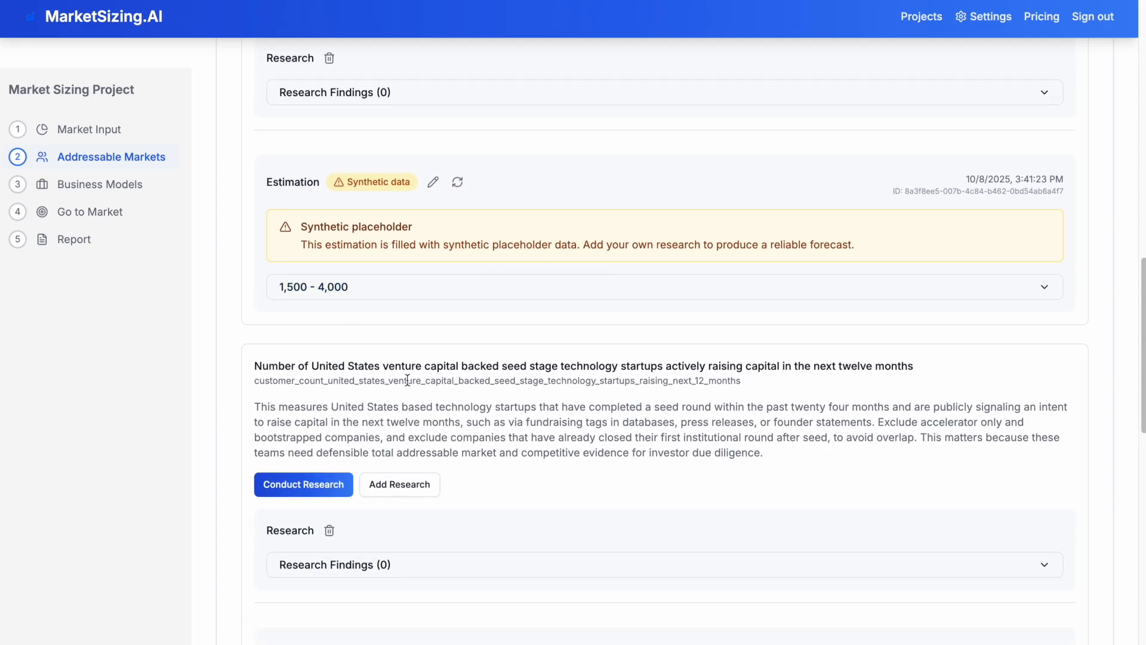
{"action": "scroll", "coordinate": [597, 379], "scroll_direction": "down", "scroll_amount": 10}
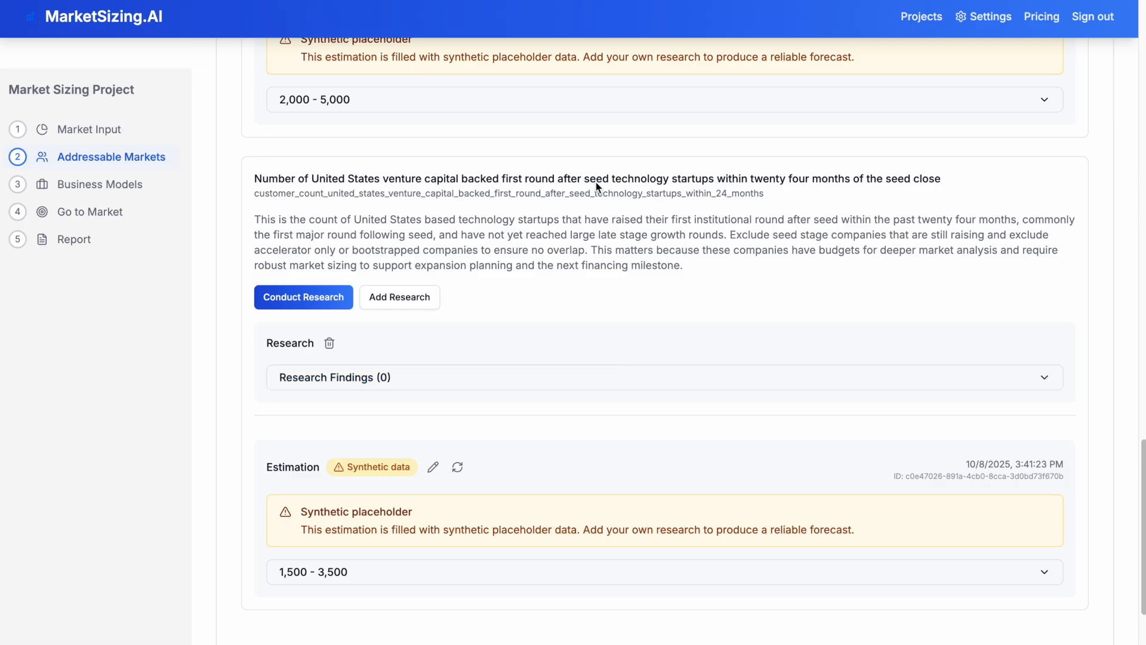
{"action": "scroll", "coordinate": [597, 180], "scroll_direction": "down", "scroll_amount": 2}
{"action": "scroll", "coordinate": [597, 179], "scroll_direction": "up", "scroll_amount": 10}
{"action": "scroll", "coordinate": [599, 183], "scroll_direction": "up", "scroll_amount": 5}
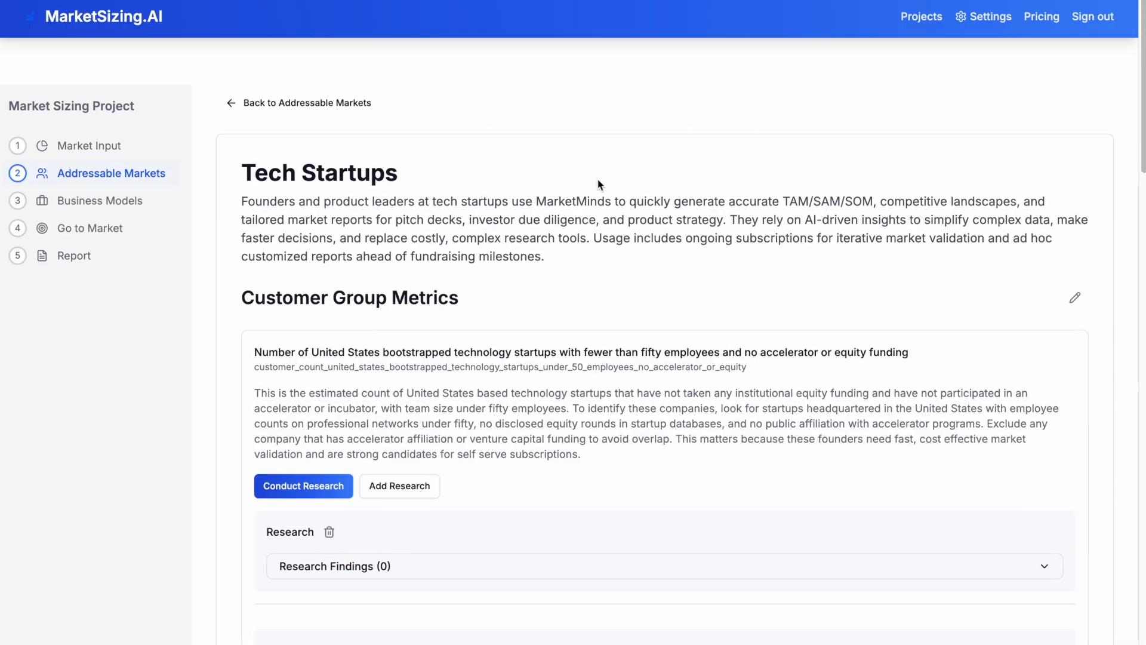
{"action": "scroll", "coordinate": [466, 272], "scroll_direction": "down", "scroll_amount": 3}
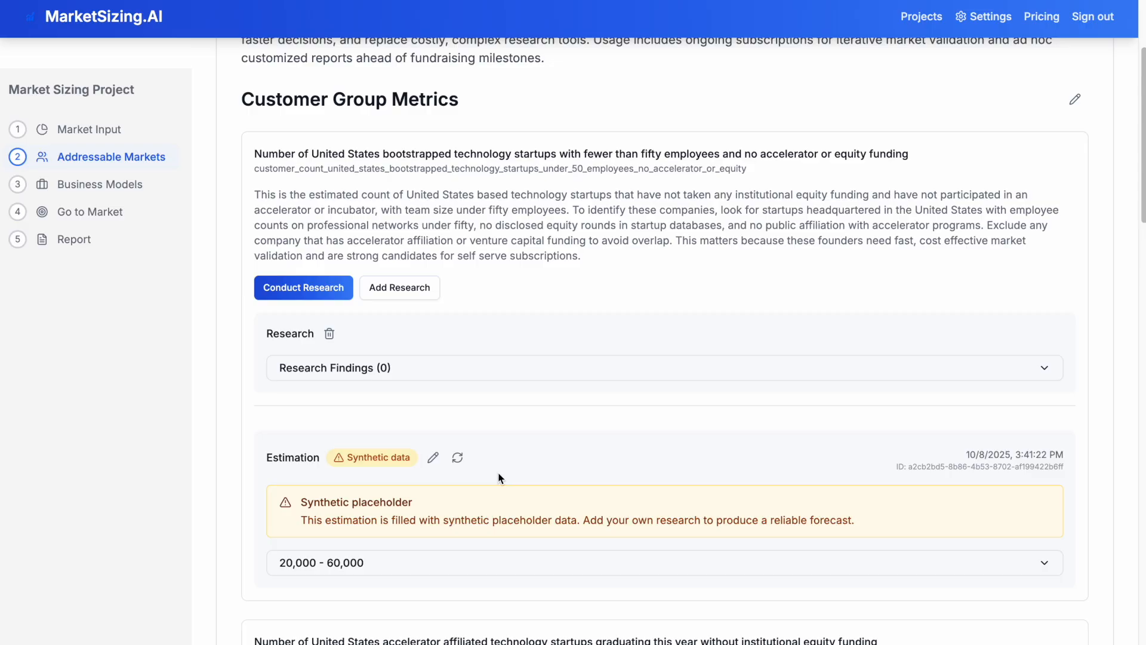
Go to the project's business models and review each proposed model's description and revenue metrics
{"action": "left_click", "coordinate": [113, 197]}
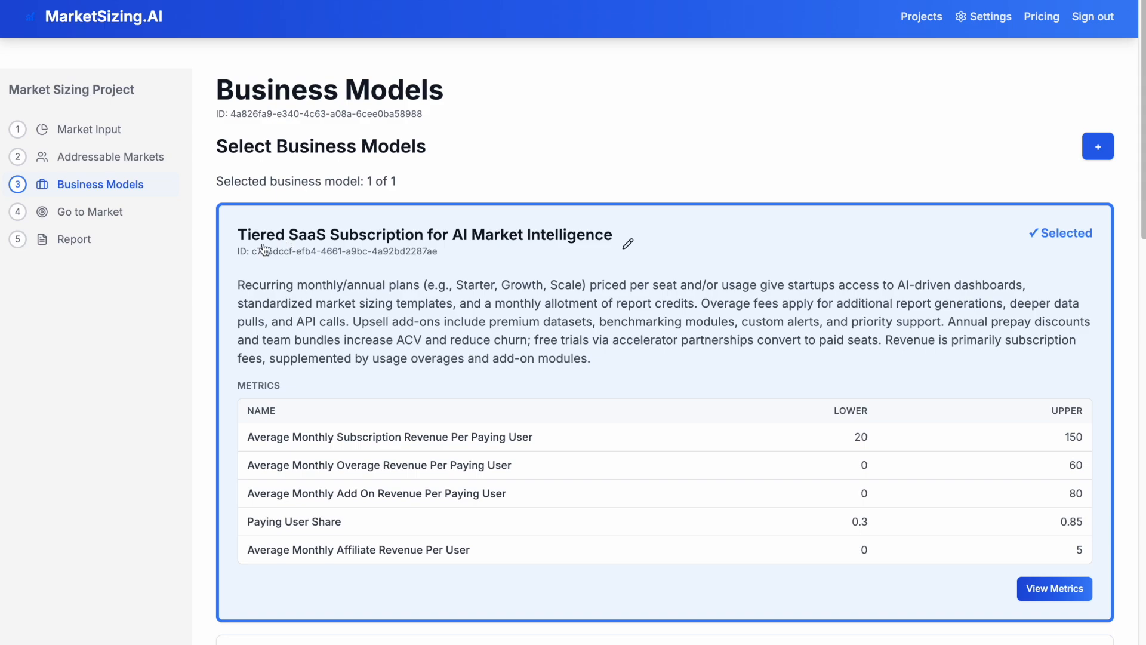
{"action": "scroll", "coordinate": [365, 250], "scroll_direction": "down", "scroll_amount": 5}
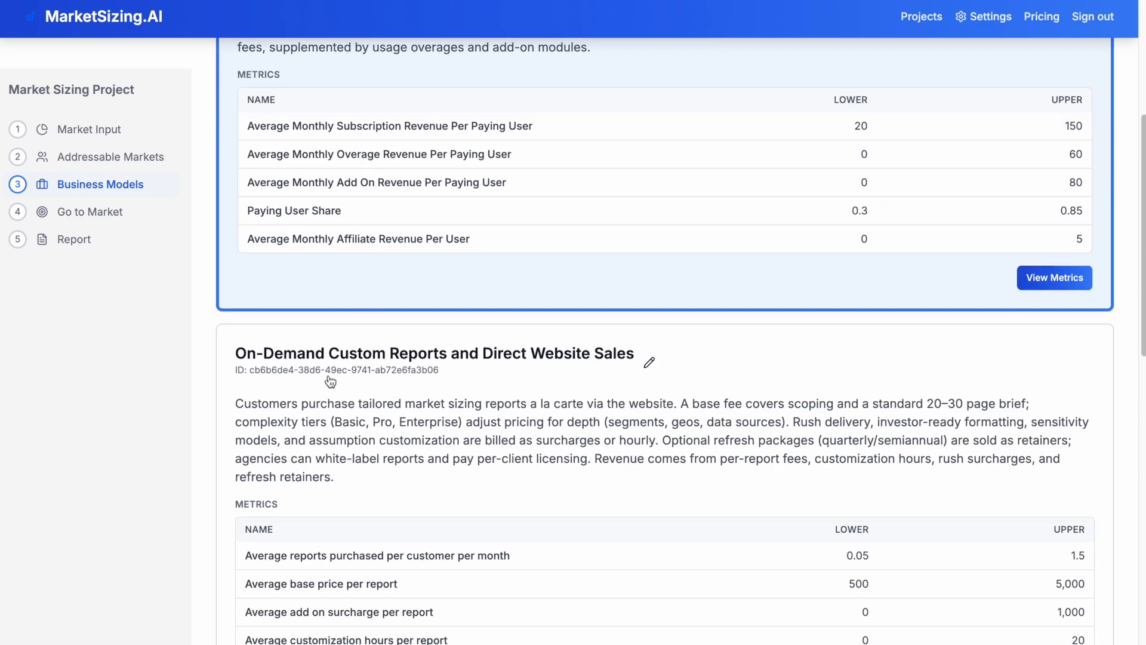
{"action": "scroll", "coordinate": [401, 364], "scroll_direction": "down", "scroll_amount": 7}
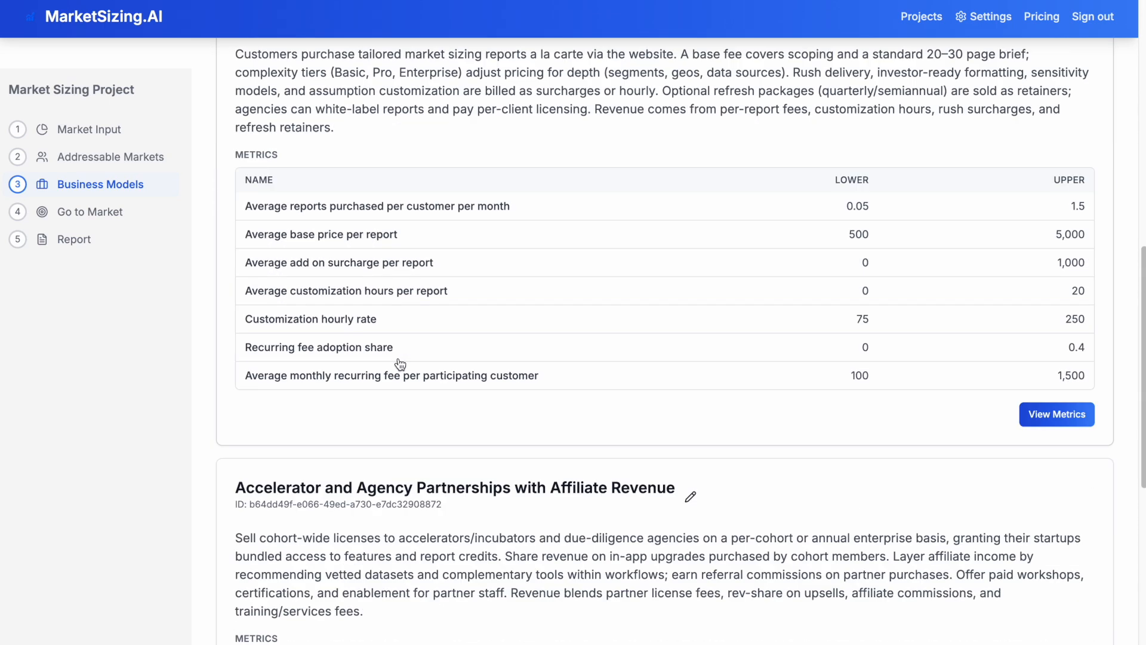
{"action": "scroll", "coordinate": [398, 409], "scroll_direction": "down", "scroll_amount": 6}
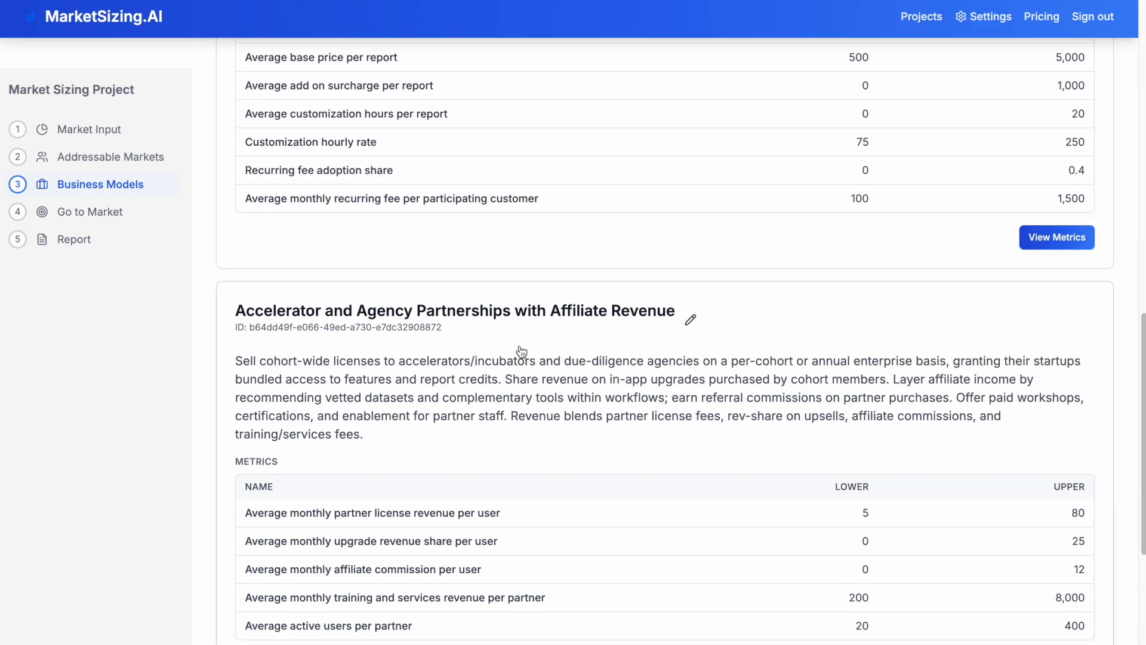
{"action": "scroll", "coordinate": [483, 395], "scroll_direction": "up", "scroll_amount": 7}
{"action": "scroll", "coordinate": [483, 395], "scroll_direction": "up", "scroll_amount": 10}
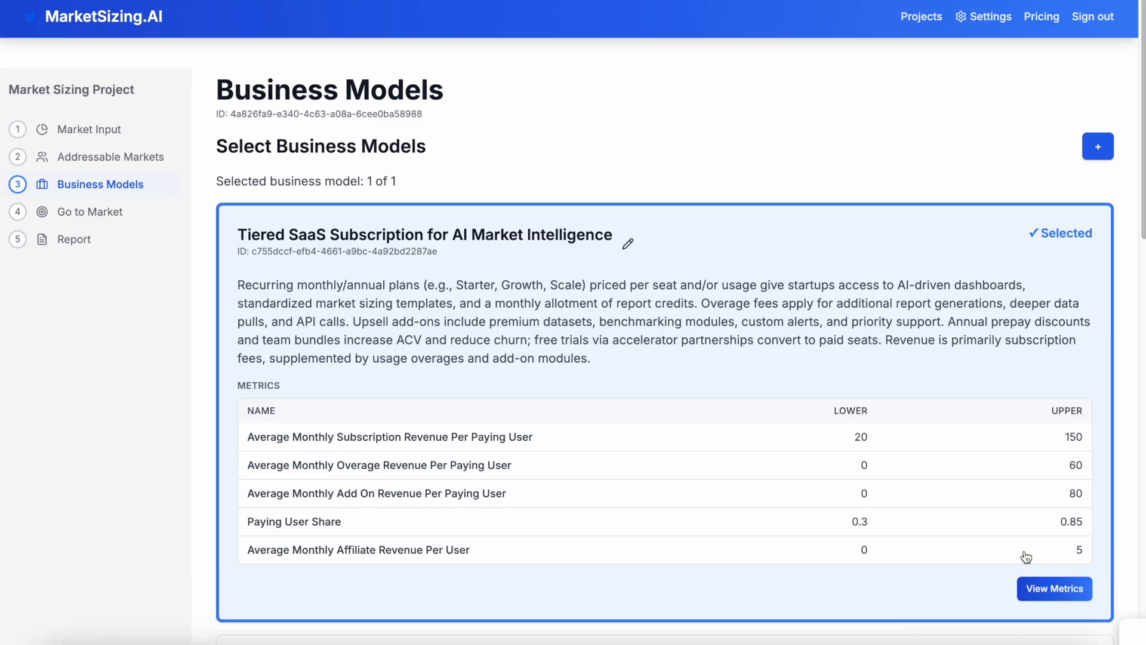
Open the metrics of the Tiered SaaS Subscription model and examine its monthly ARPU formula and each metric's definition, research findings and estimation
{"action": "left_click", "coordinate": [1046, 597]}
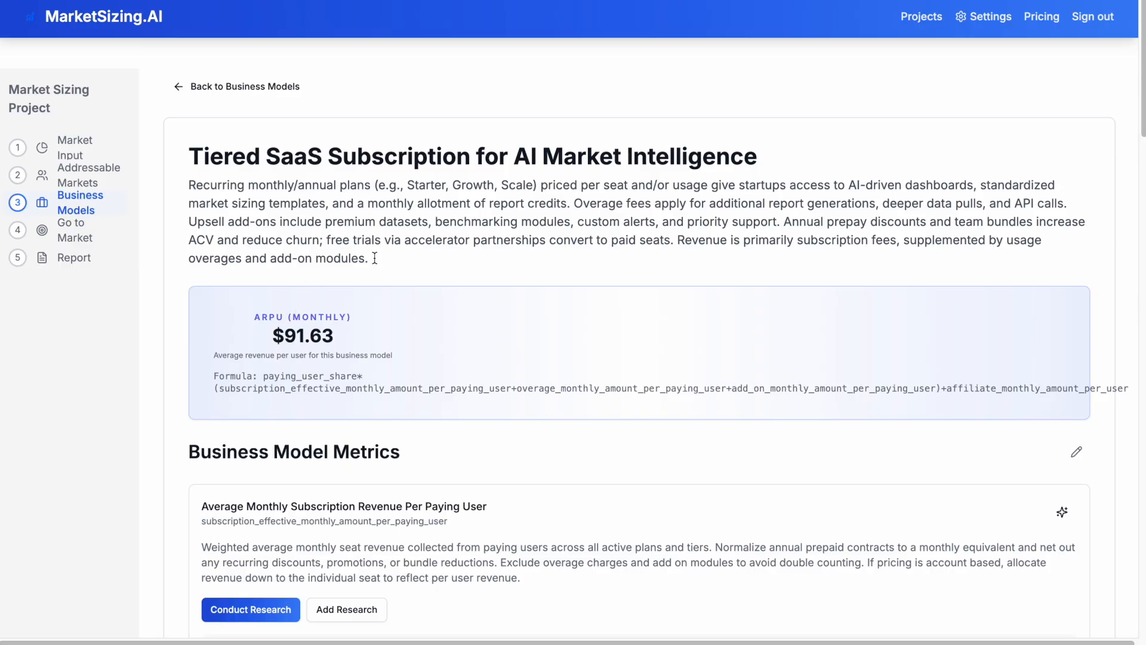
{"action": "scroll", "coordinate": [387, 270], "scroll_direction": "down", "scroll_amount": 1}
{"action": "scroll", "coordinate": [386, 270], "scroll_direction": "down", "scroll_amount": 4}
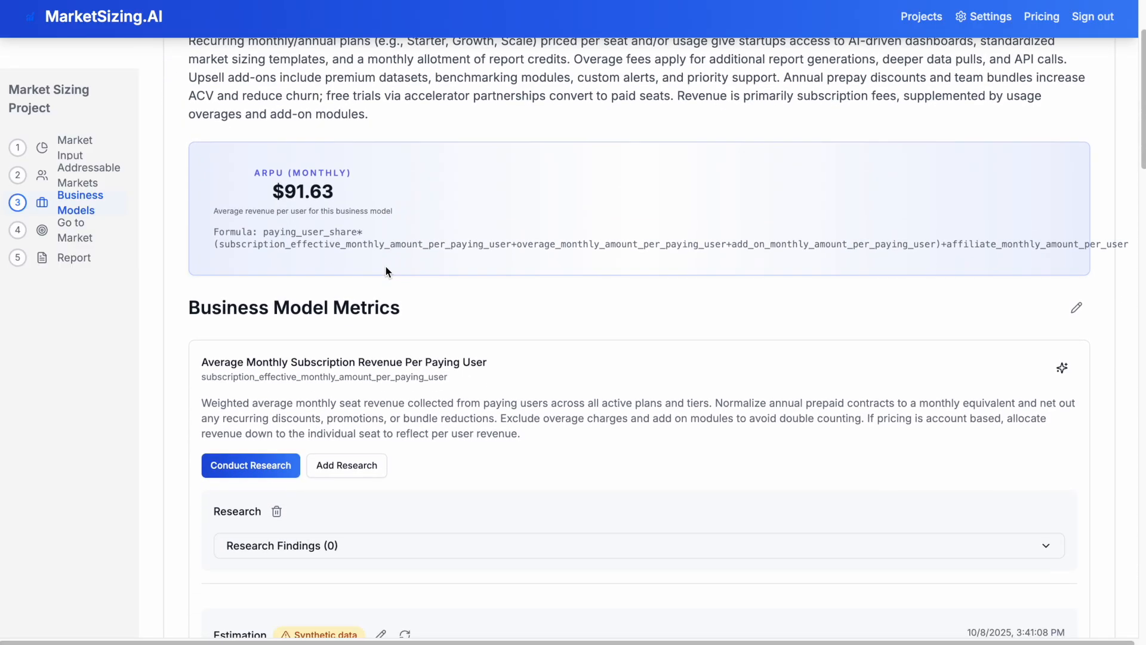
{"action": "scroll", "coordinate": [386, 269], "scroll_direction": "down", "scroll_amount": 8}
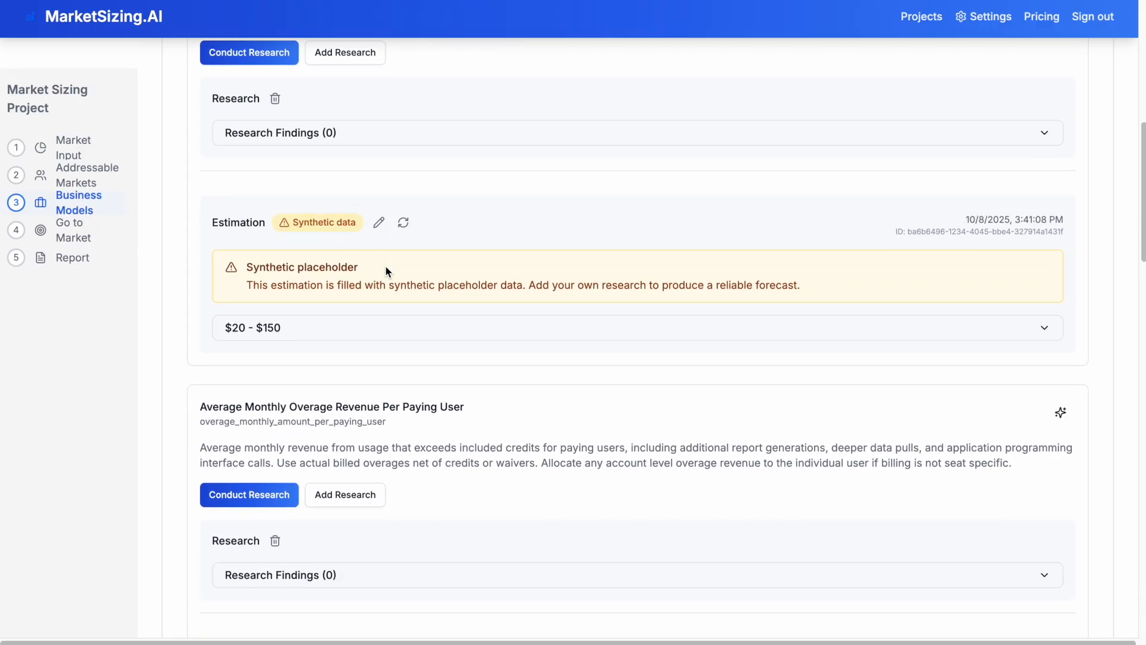
{"action": "scroll", "coordinate": [386, 270], "scroll_direction": "down", "scroll_amount": 10}
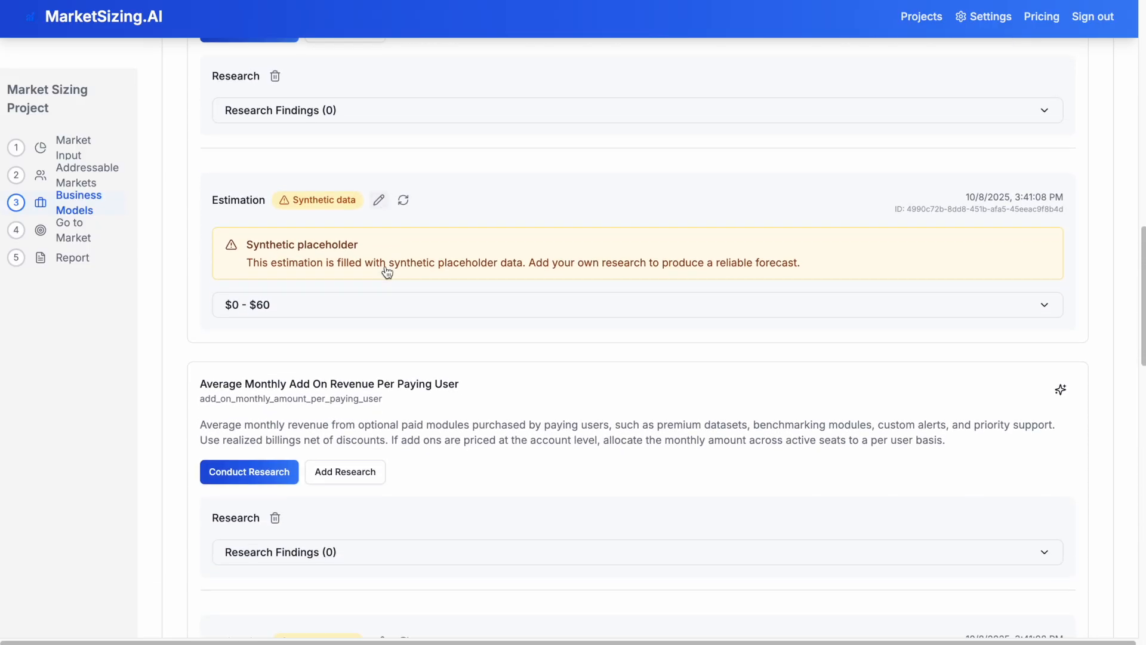
{"action": "scroll", "coordinate": [386, 270], "scroll_direction": "down", "scroll_amount": 7}
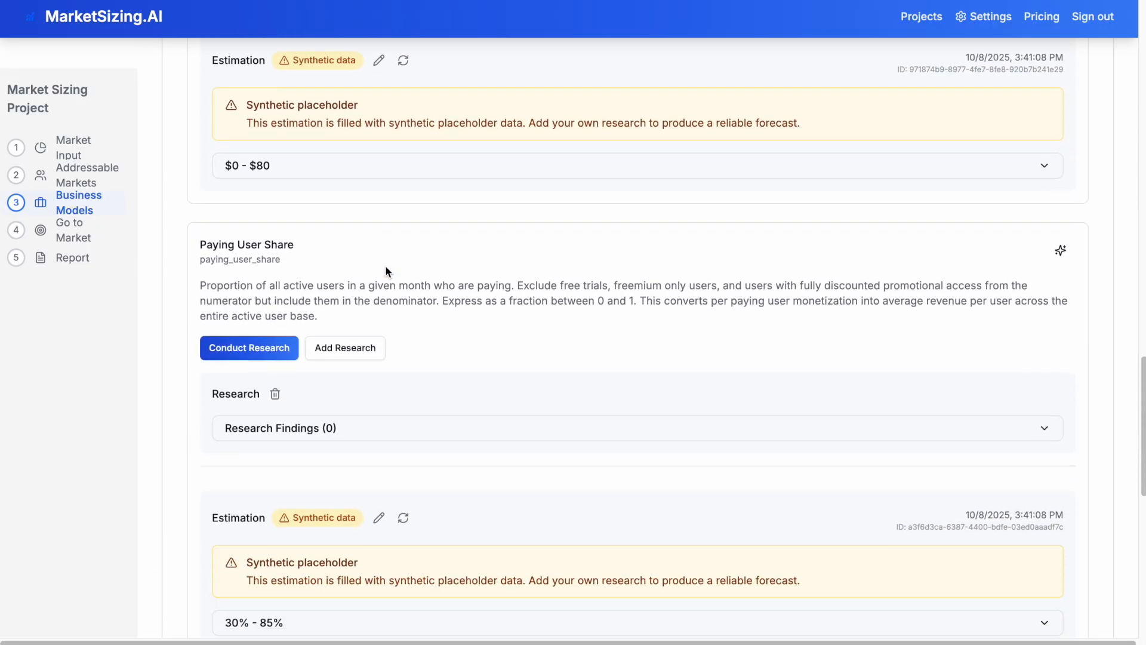
{"action": "scroll", "coordinate": [386, 272], "scroll_direction": "down", "scroll_amount": 7}
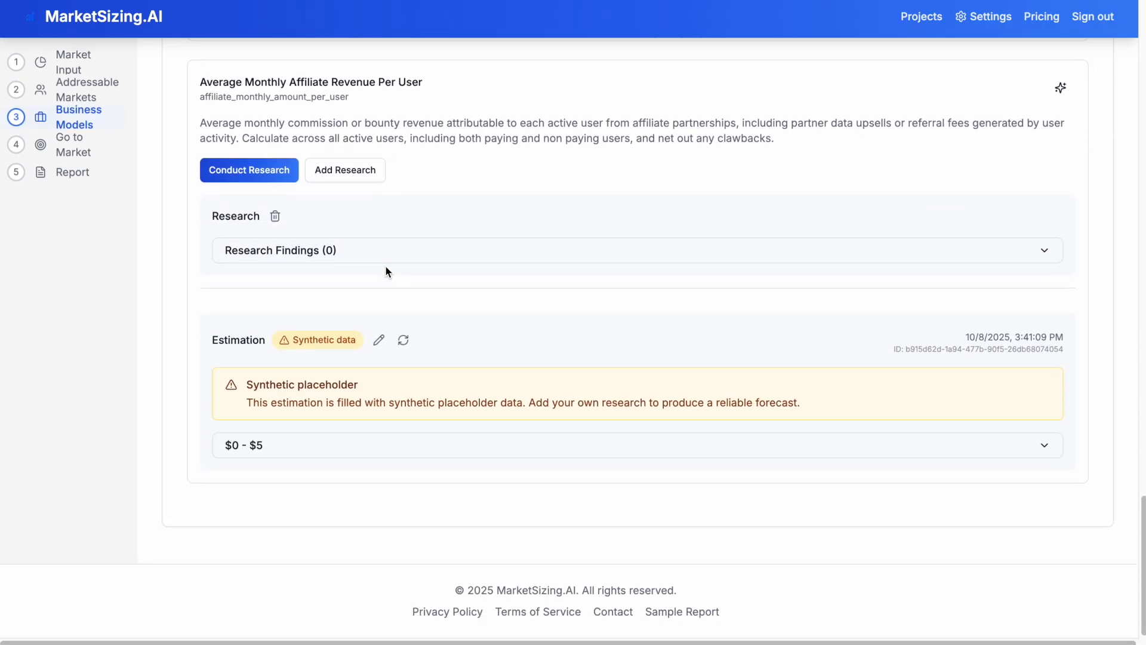
{"action": "scroll", "coordinate": [367, 342], "scroll_direction": "up", "scroll_amount": 20}
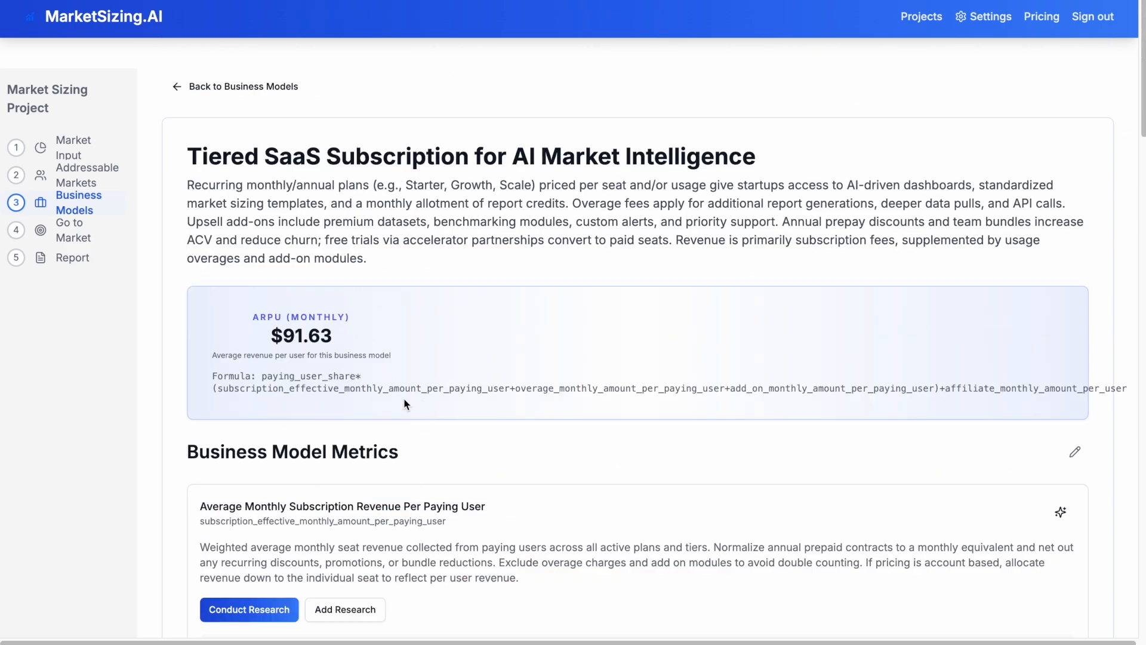
{"action": "scroll", "coordinate": [401, 412], "scroll_direction": "down", "scroll_amount": 1}
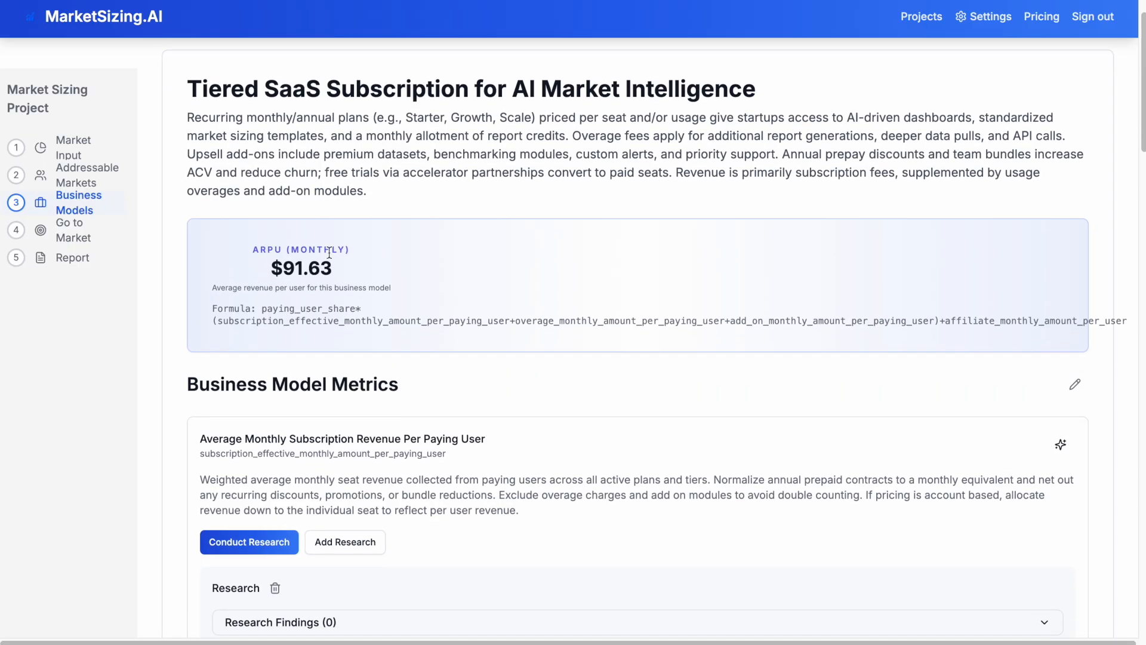
Open the project's report and check the approximate SAM and SOM annual revenue in the market size calculation summary
{"action": "left_click", "coordinate": [71, 263]}
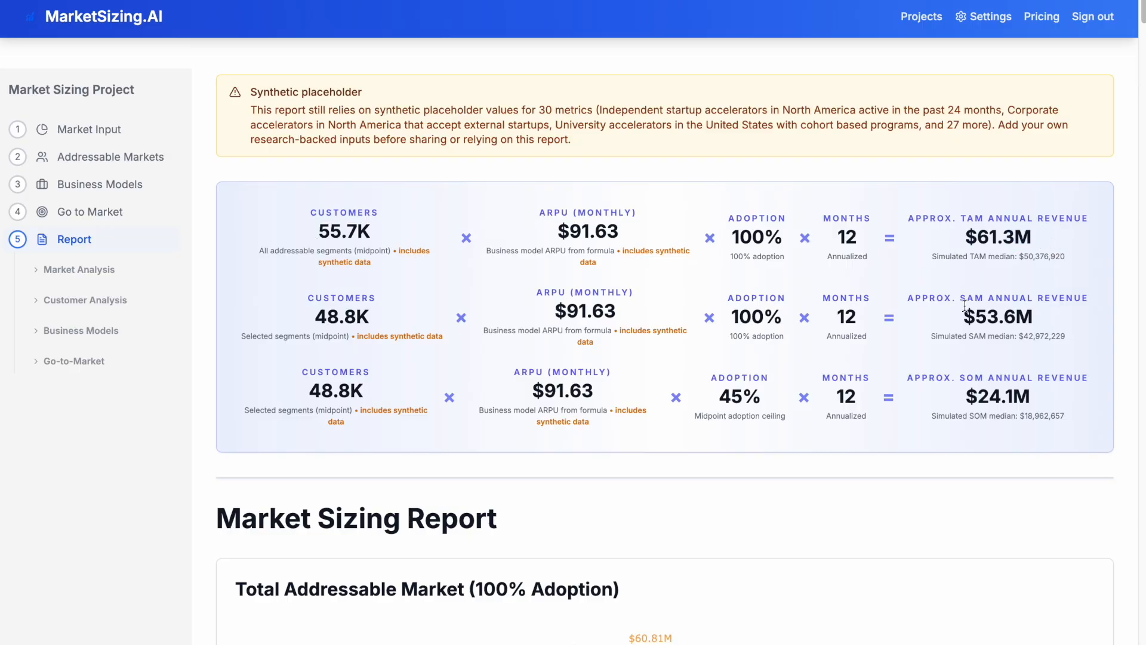
{"action": "left_click_drag", "start_coordinate": [965, 306], "coordinate": [1030, 318]}
{"action": "left_click", "coordinate": [1037, 394]}
{"action": "left_click_drag", "start_coordinate": [1038, 394], "coordinate": [962, 382]}
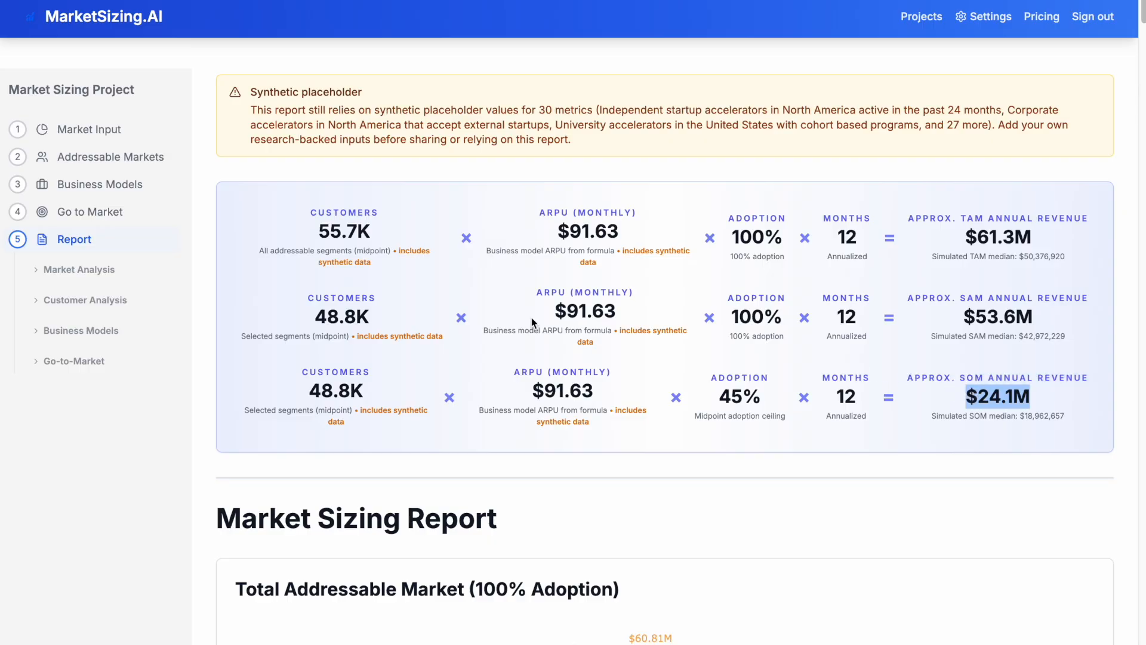
Review the report's TAM, SAM and SOM distributions, annual revenue by addressable market, and the revenue and gross profit run rate charts
{"action": "scroll", "coordinate": [532, 318], "scroll_direction": "down", "scroll_amount": 7}
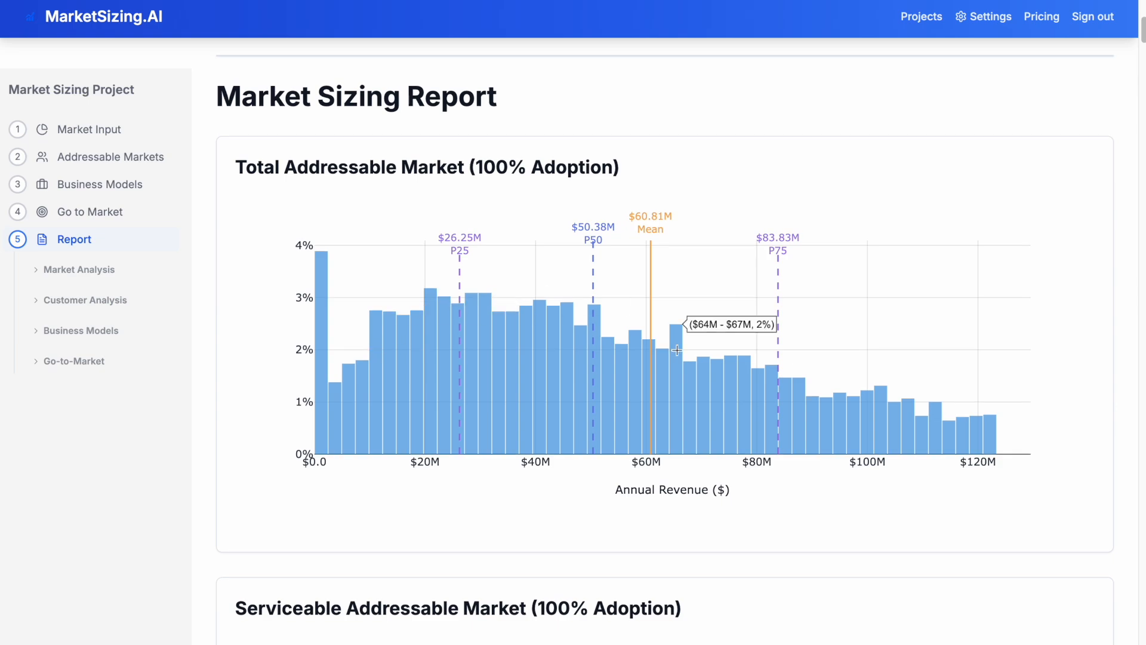
{"action": "scroll", "coordinate": [677, 350], "scroll_direction": "down", "scroll_amount": 12}
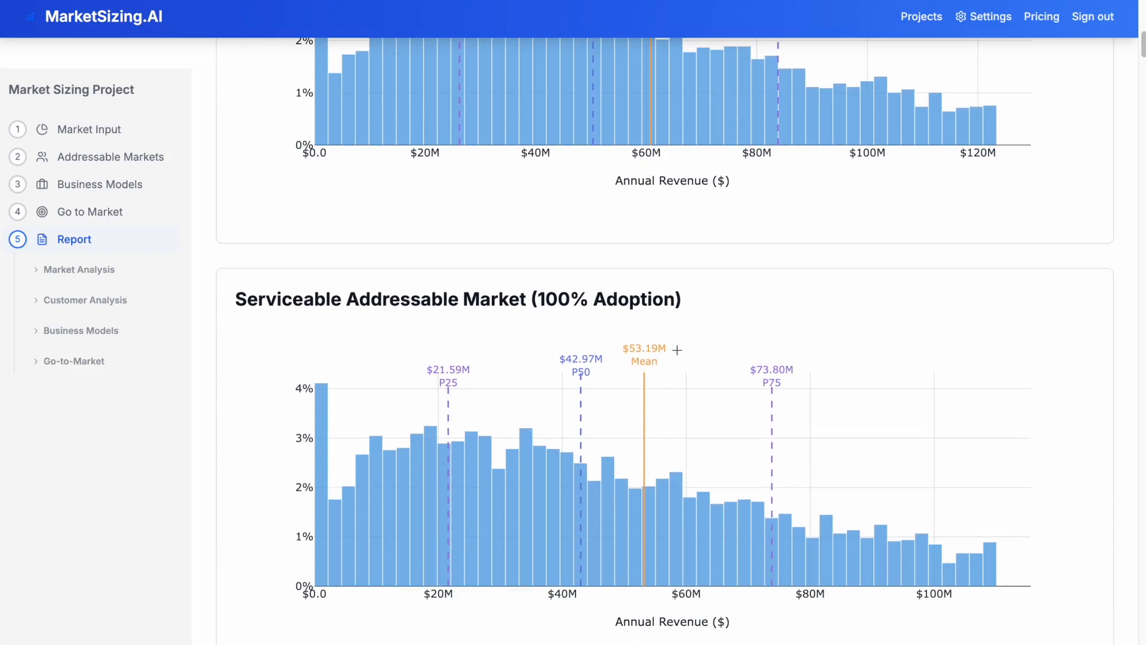
{"action": "scroll", "coordinate": [678, 354], "scroll_direction": "down", "scroll_amount": 3}
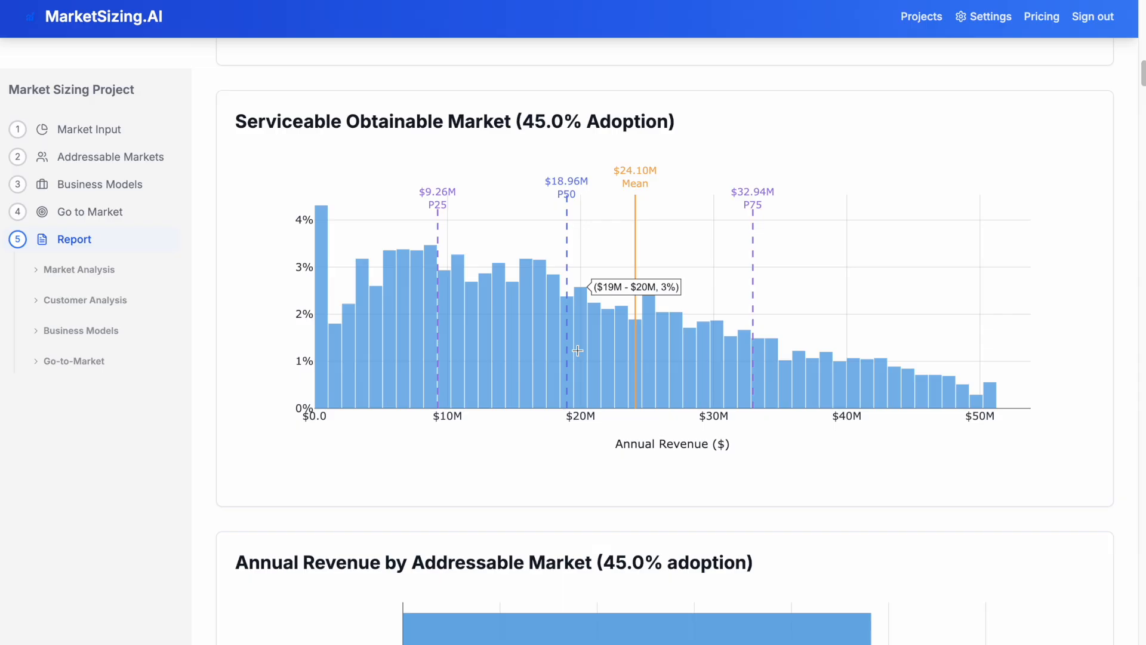
{"action": "right_click", "coordinate": [649, 237]}
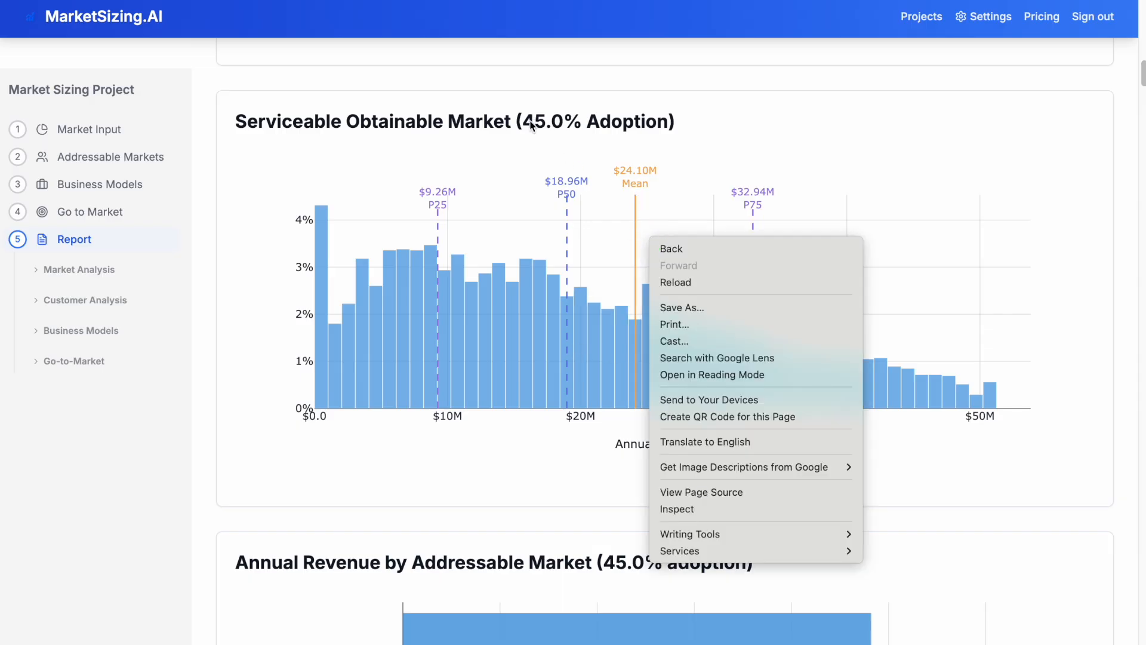
{"action": "left_click", "coordinate": [637, 176]}
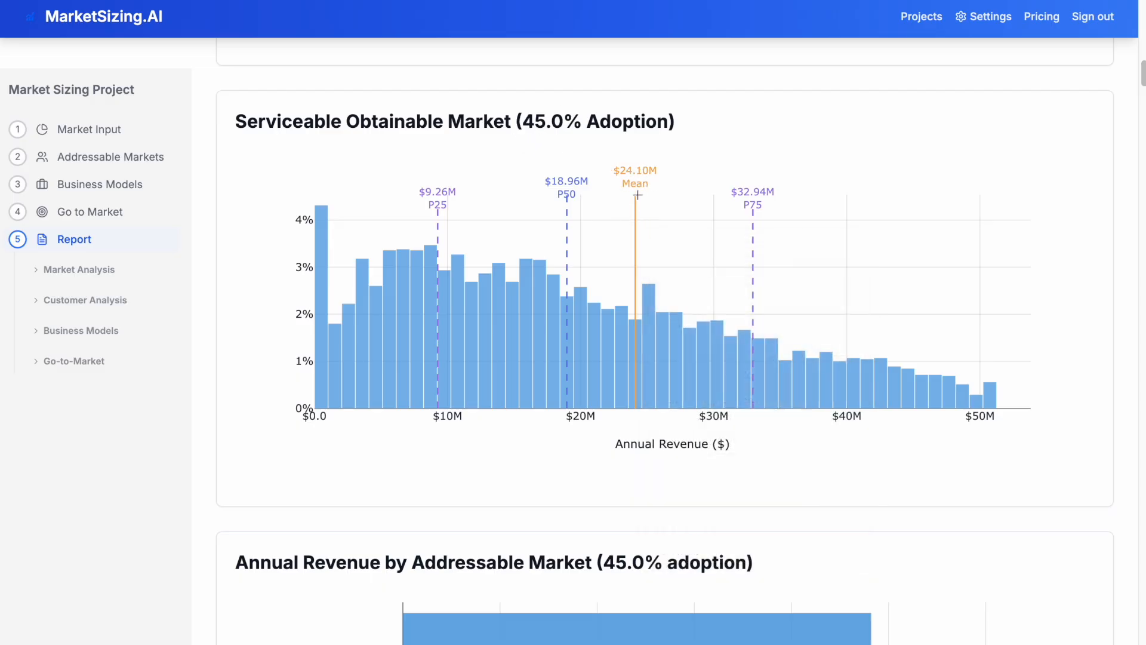
{"action": "scroll", "coordinate": [632, 252], "scroll_direction": "down", "scroll_amount": 5}
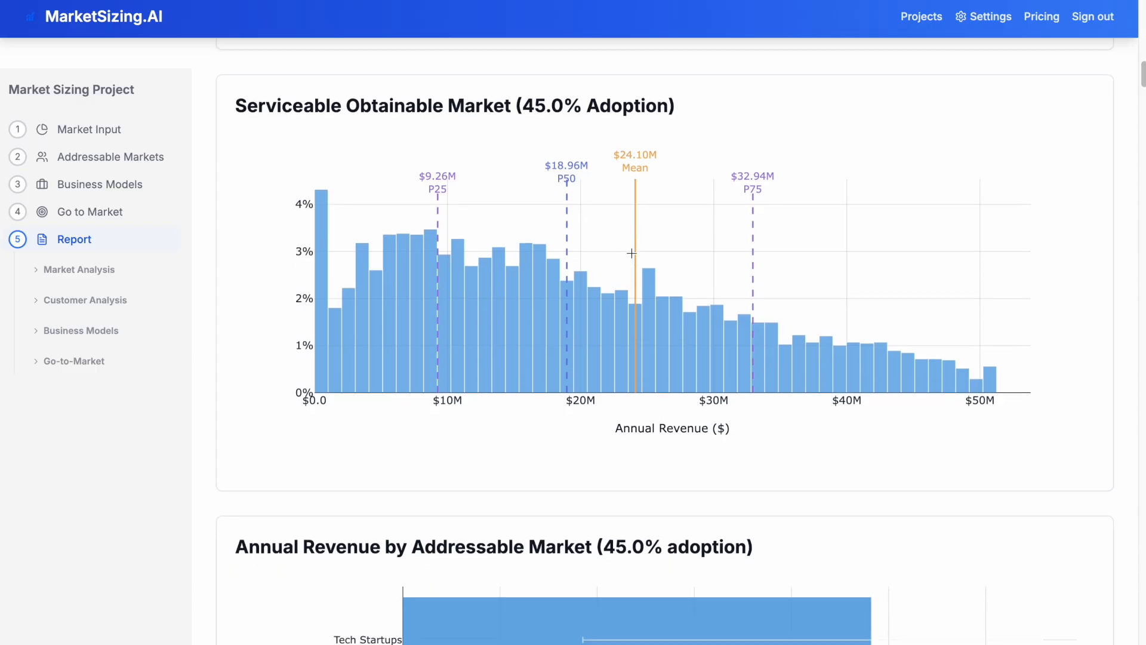
{"action": "scroll", "coordinate": [632, 263], "scroll_direction": "down", "scroll_amount": 1}
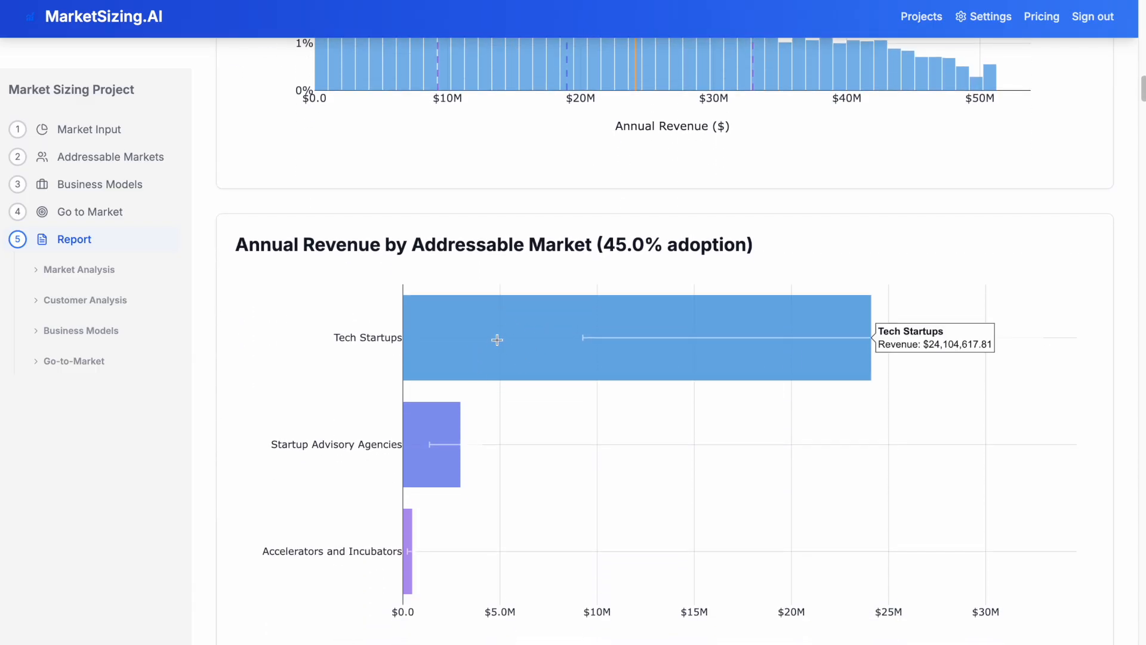
{"action": "scroll", "coordinate": [498, 340], "scroll_direction": "down", "scroll_amount": 2}
{"action": "scroll", "coordinate": [504, 261], "scroll_direction": "down", "scroll_amount": 4}
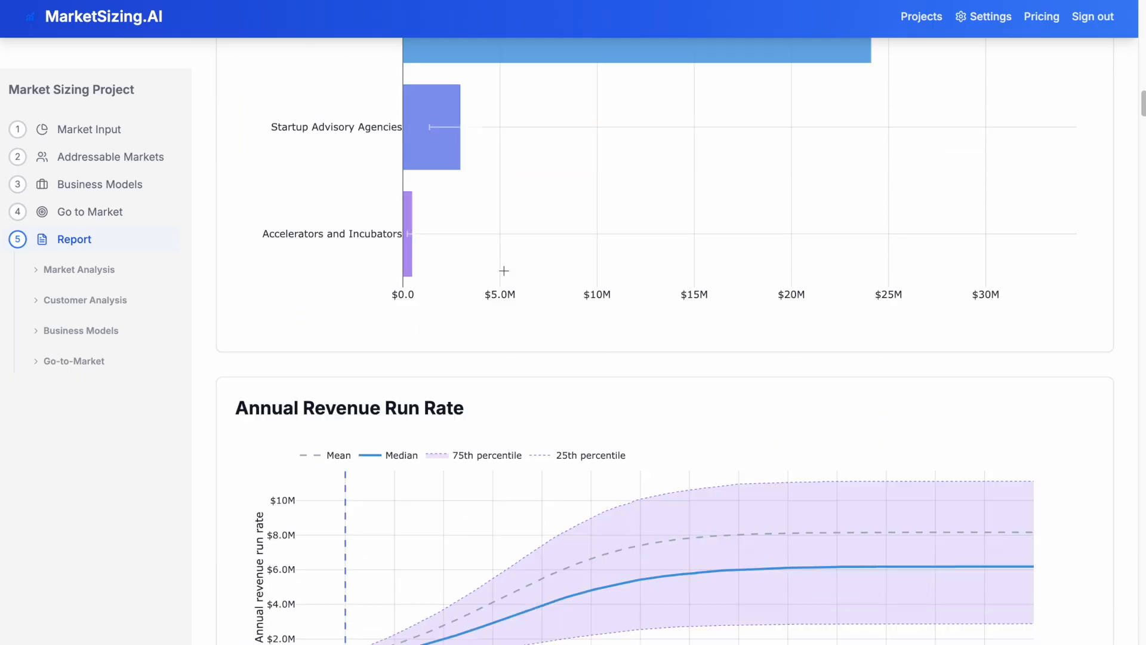
{"action": "scroll", "coordinate": [504, 271], "scroll_direction": "down", "scroll_amount": 2}
{"action": "scroll", "coordinate": [335, 442], "scroll_direction": "down", "scroll_amount": 2}
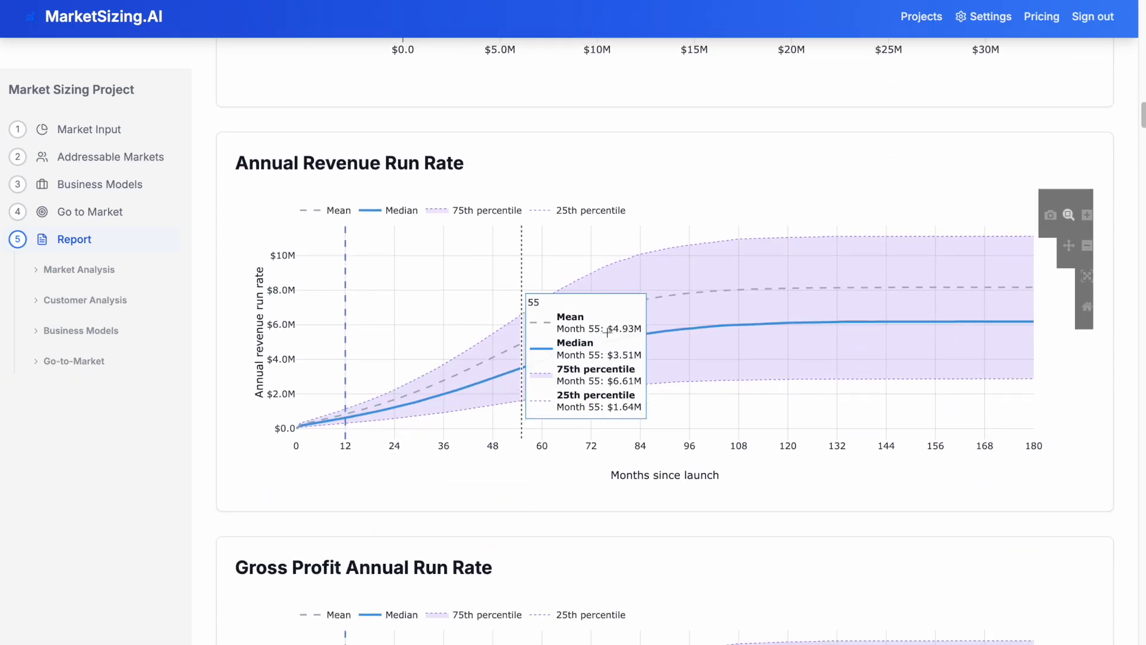
{"action": "scroll", "coordinate": [619, 381], "scroll_direction": "down", "scroll_amount": 5}
Return to the start of the report and read the notice about synthetic placeholder values
{"action": "scroll", "coordinate": [618, 382], "scroll_direction": "up", "scroll_amount": 20}
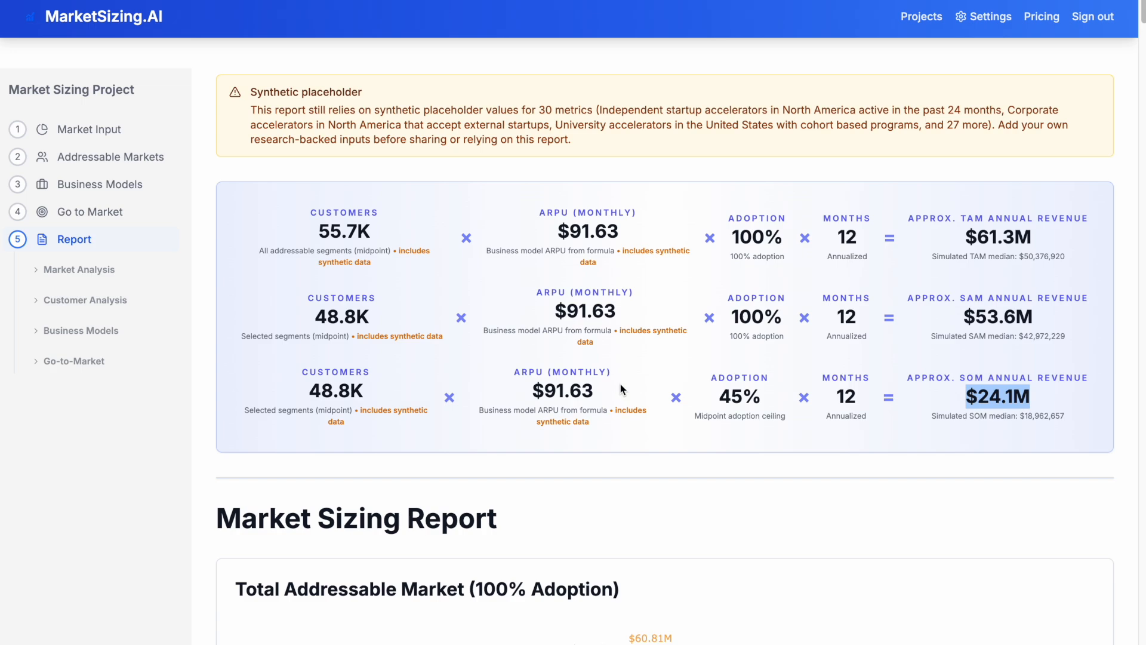
{"action": "left_click_drag", "start_coordinate": [268, 90], "coordinate": [333, 91]}
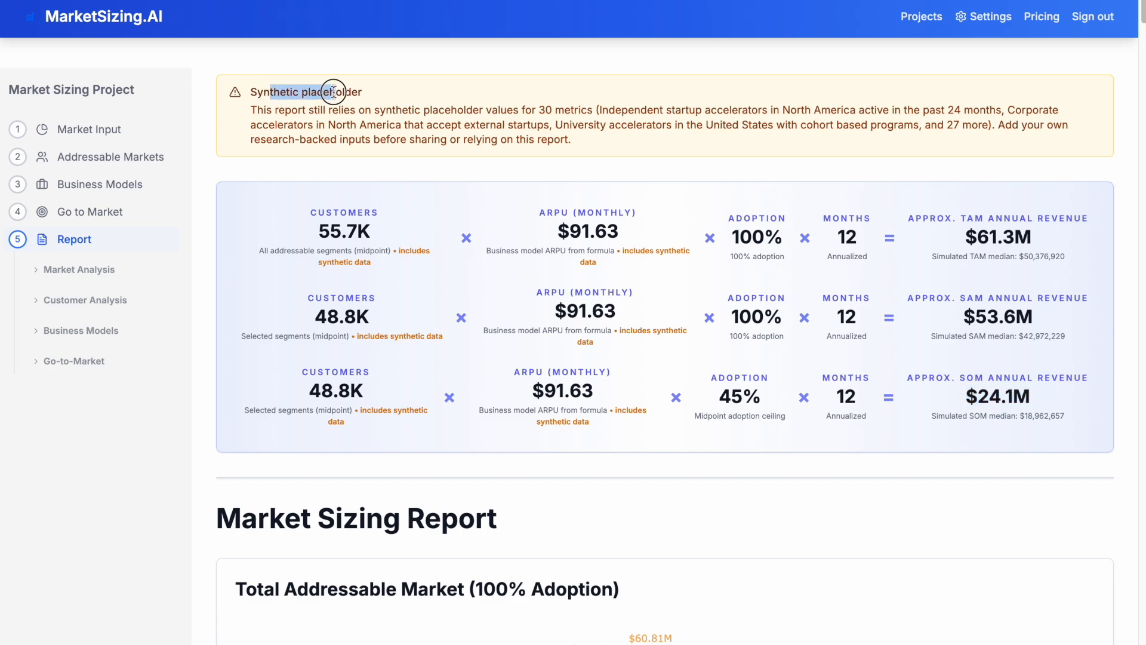
{"action": "left_click", "coordinate": [344, 94]}
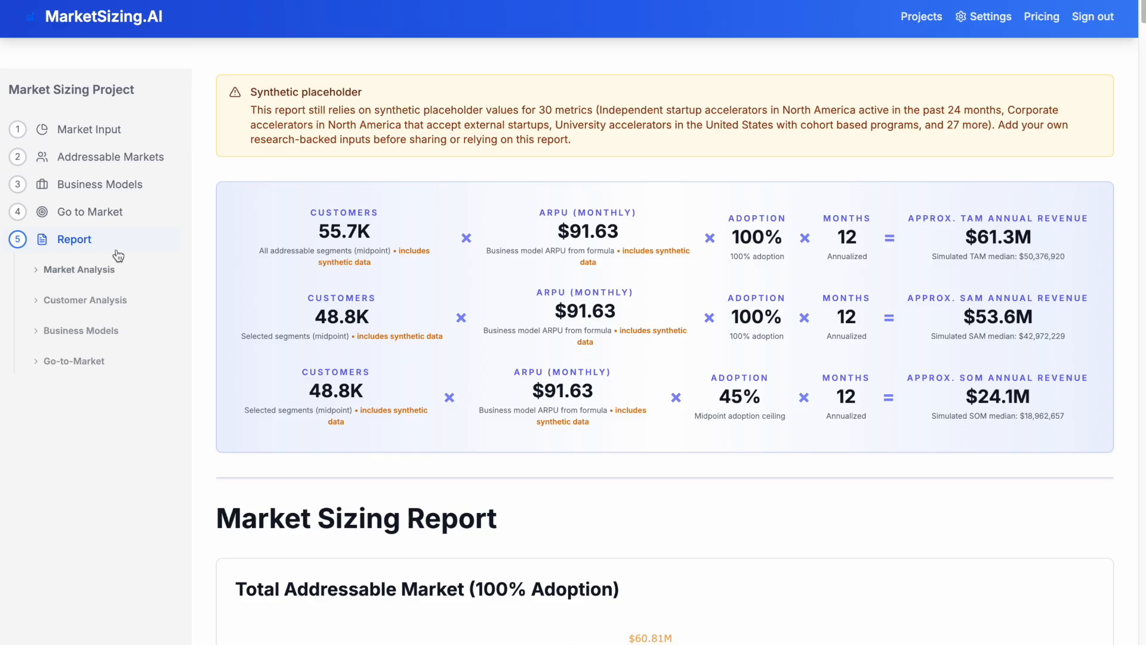
Open the Tech Startups segment's metrics and view the form for adding own research to the bootstrapped startups metric, closing it without adding anything
{"action": "left_click", "coordinate": [107, 160]}
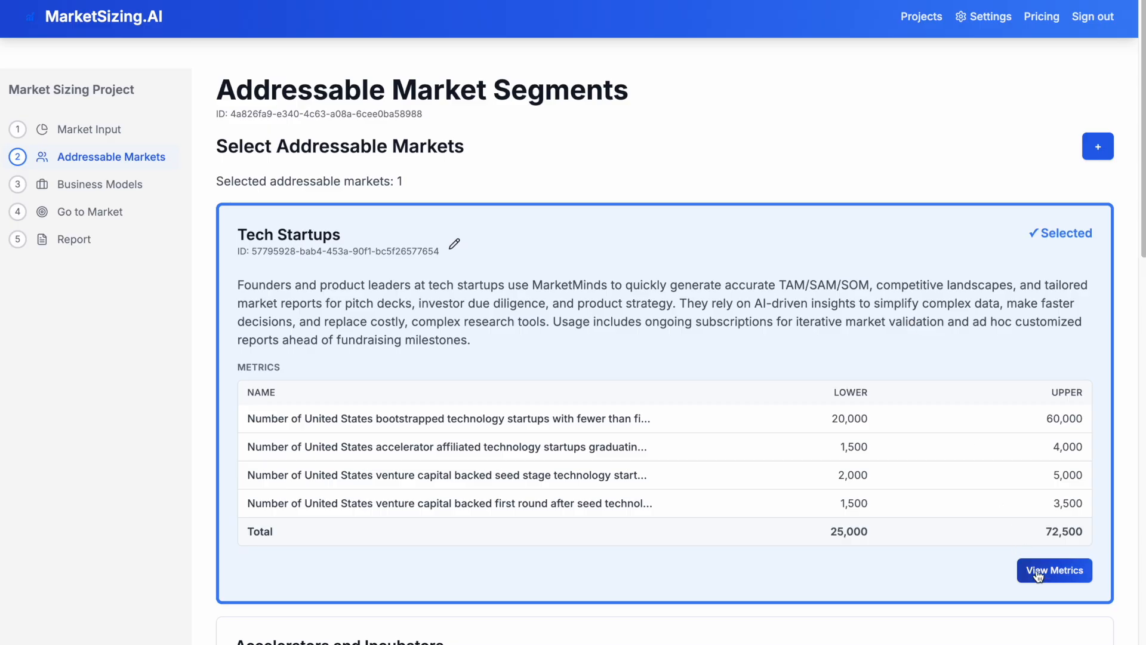
{"action": "left_click", "coordinate": [1039, 572]}
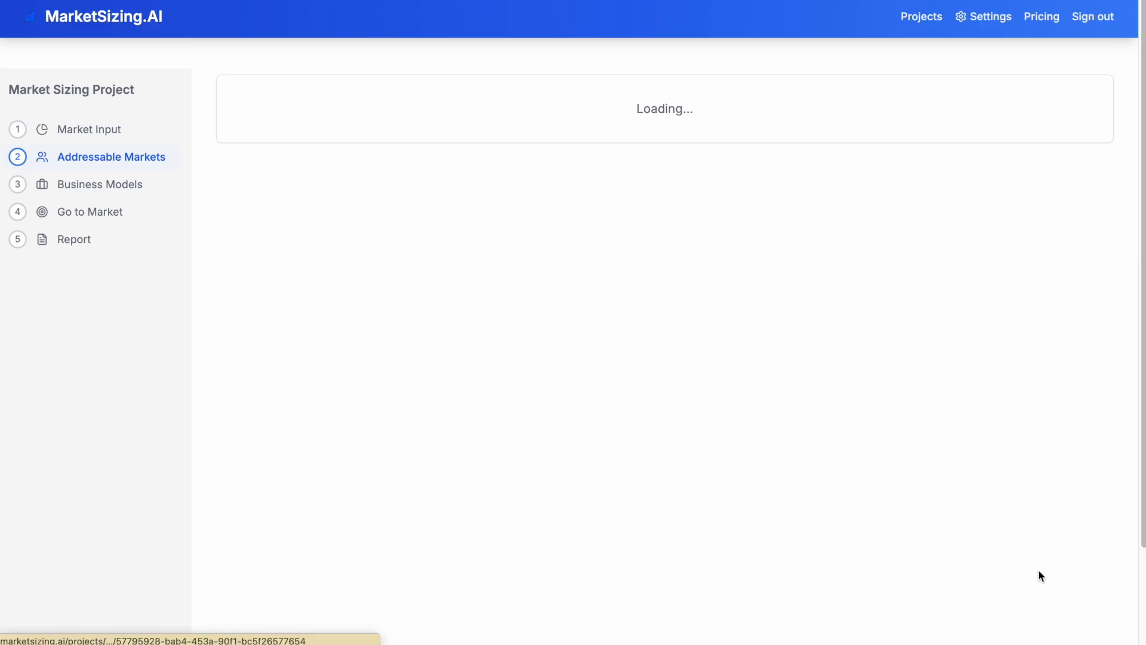
{"action": "scroll", "coordinate": [404, 374], "scroll_direction": "down", "scroll_amount": 2}
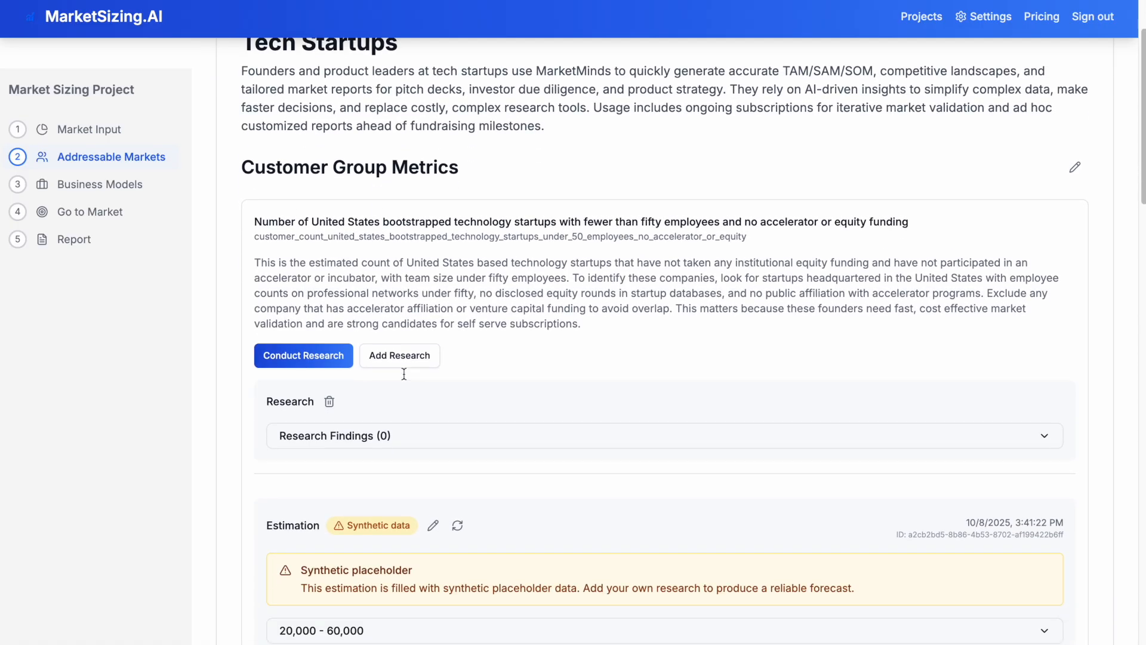
{"action": "left_click_drag", "start_coordinate": [309, 225], "coordinate": [837, 232]}
{"action": "left_click", "coordinate": [400, 356]}
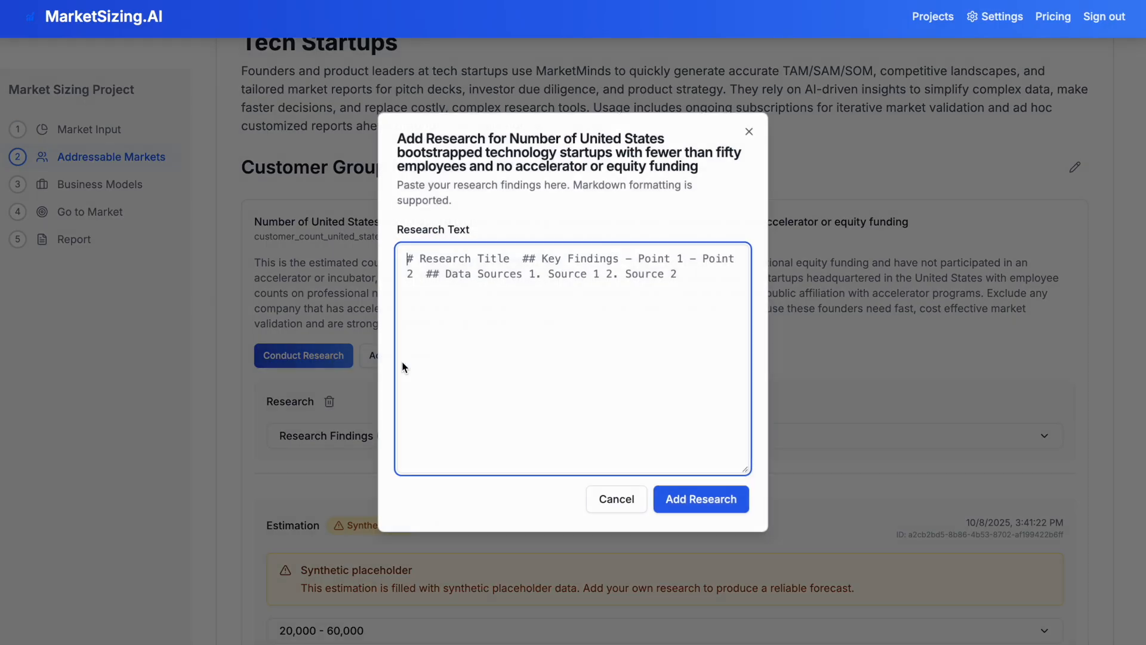
{"action": "left_click", "coordinate": [605, 496]}
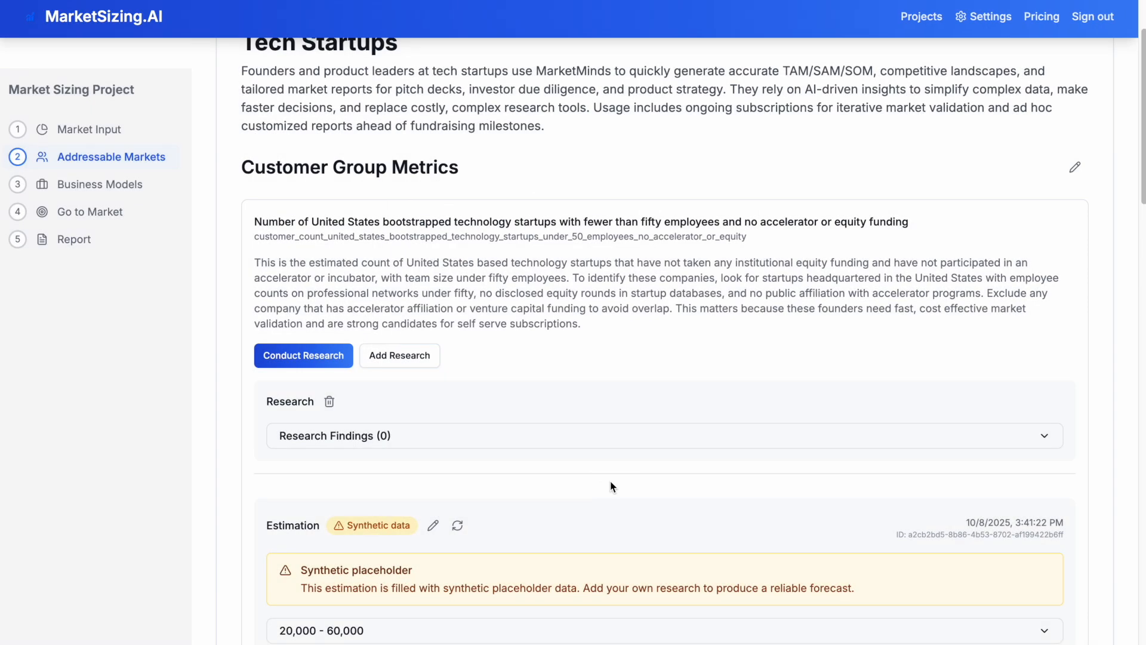
Run Deep Research for the bootstrapped technology startups metric and for the accelerator affiliated technology startups metric
{"action": "left_click", "coordinate": [318, 356]}
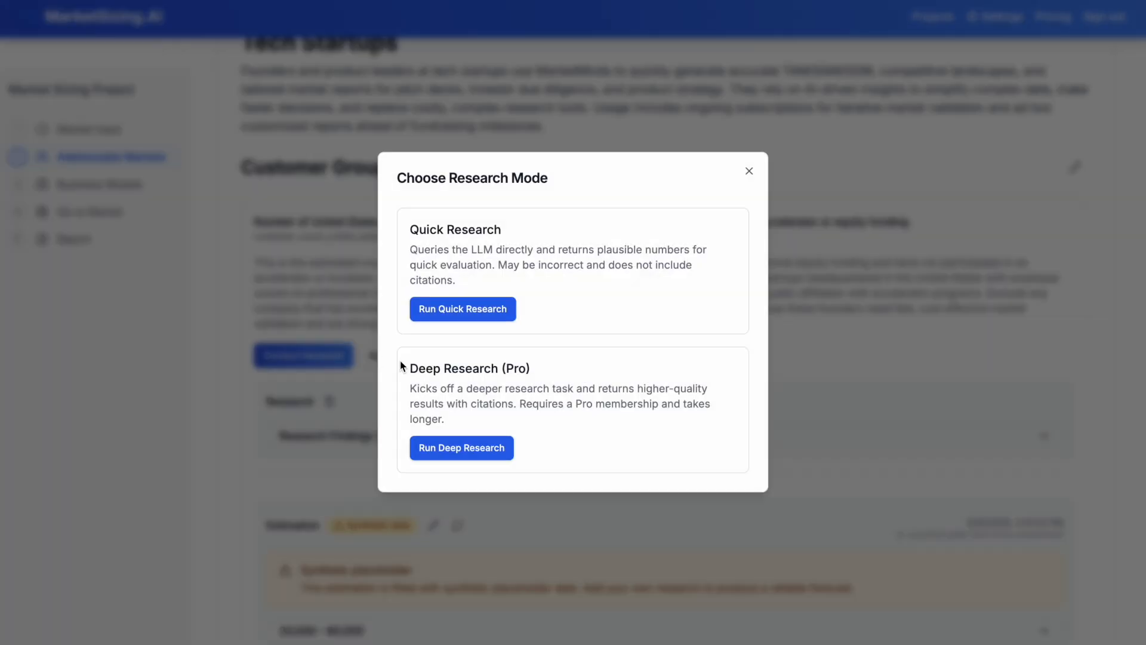
{"action": "left_click", "coordinate": [471, 452]}
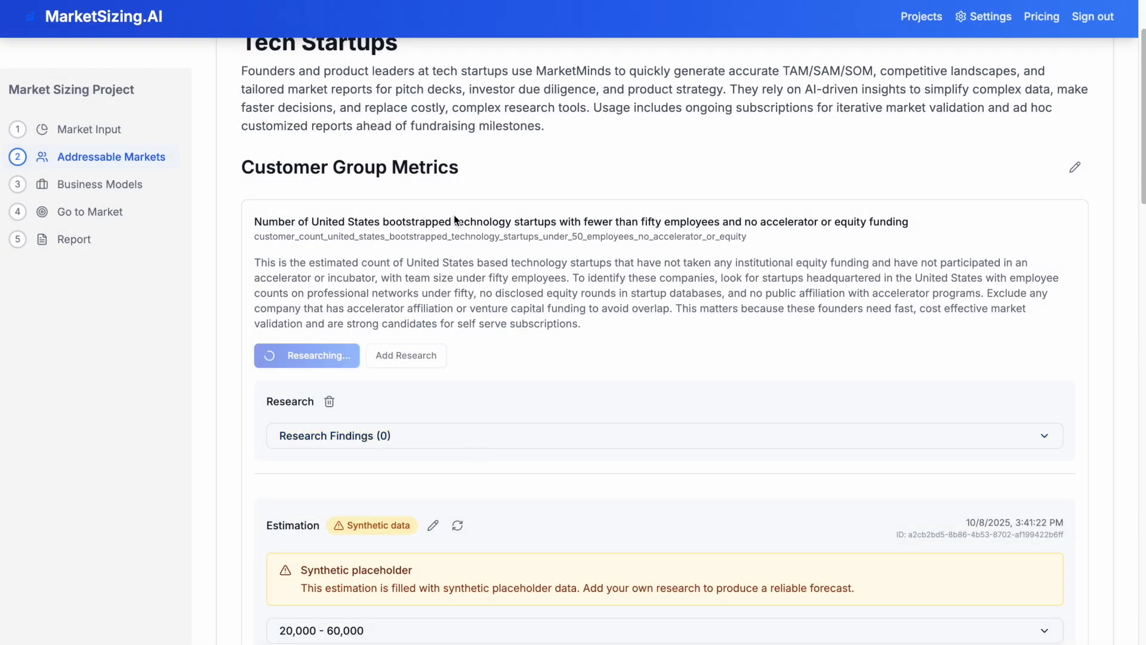
{"action": "scroll", "coordinate": [448, 249], "scroll_direction": "down", "scroll_amount": 8}
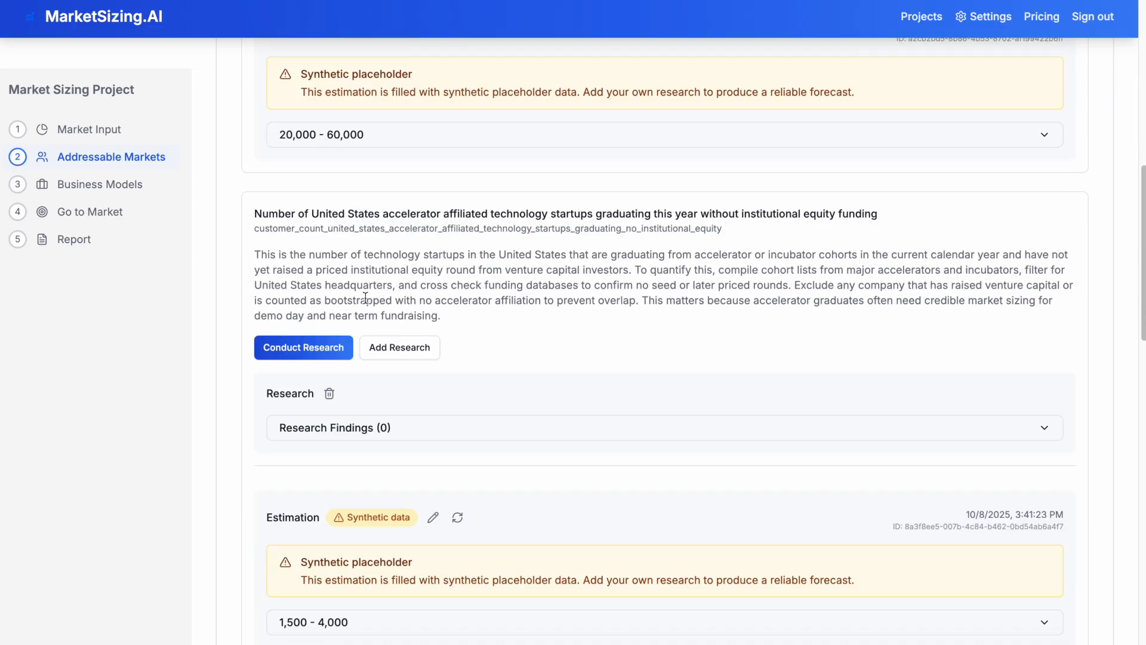
{"action": "left_click", "coordinate": [317, 350]}
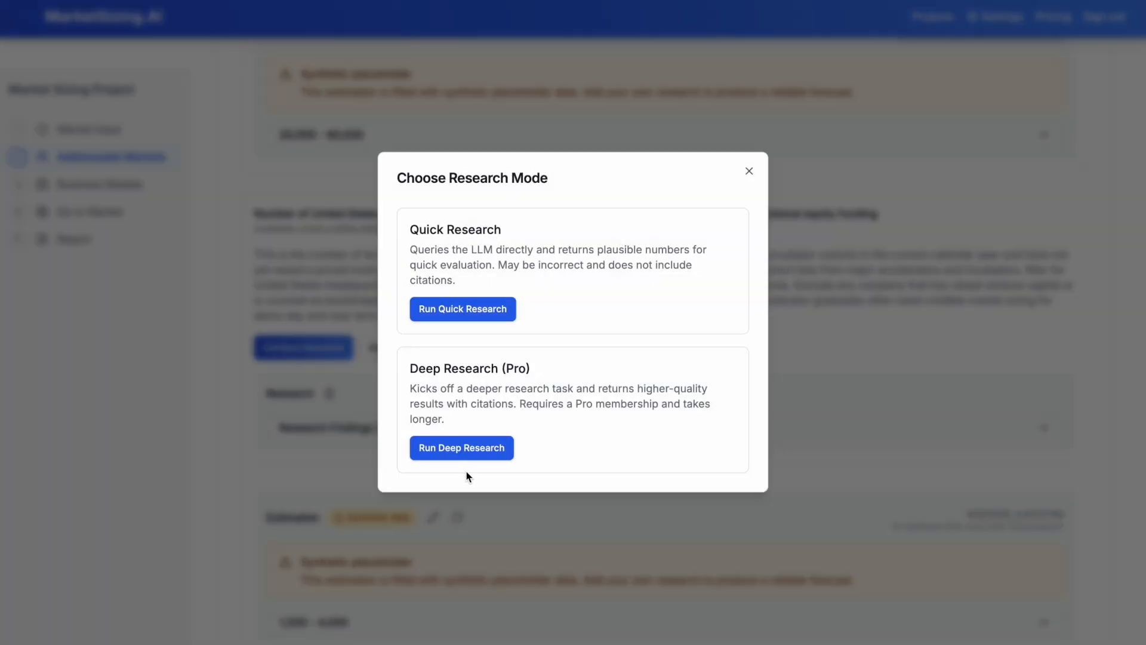
{"action": "left_click", "coordinate": [463, 448]}
Run Deep Research for the venture capital backed seed stage startups metric and for the first round after seed startups metric
{"action": "scroll", "coordinate": [416, 334], "scroll_direction": "down", "scroll_amount": 4}
{"action": "scroll", "coordinate": [412, 298], "scroll_direction": "down", "scroll_amount": 2}
{"action": "left_click", "coordinate": [301, 465]}
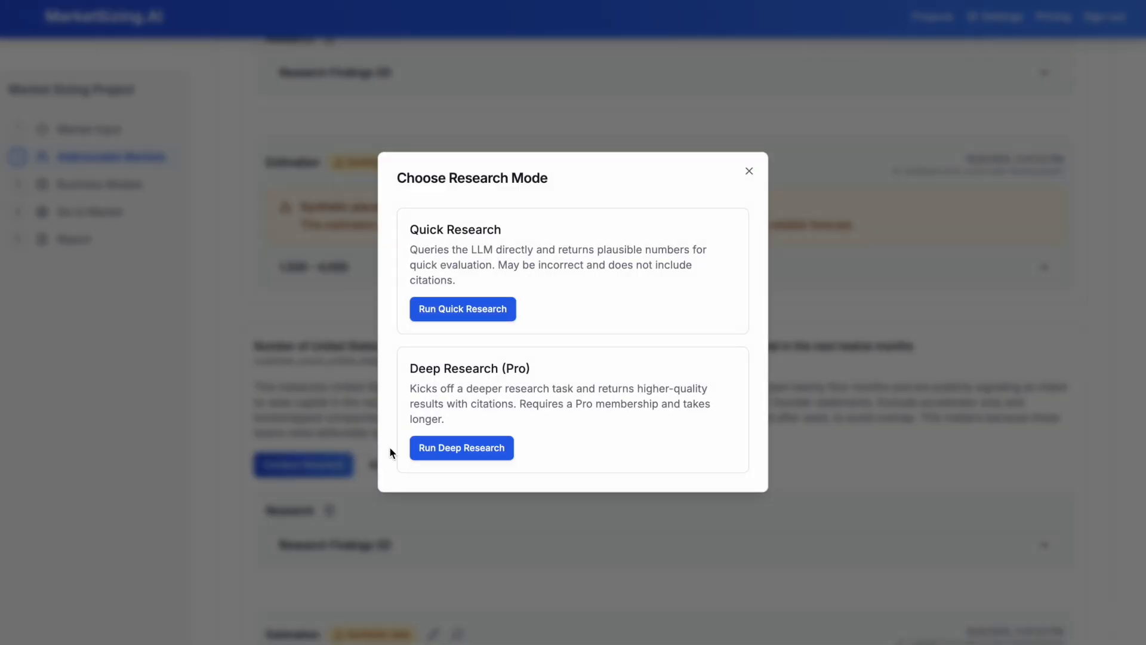
{"action": "left_click", "coordinate": [422, 451]}
{"action": "scroll", "coordinate": [367, 288], "scroll_direction": "down", "scroll_amount": 8}
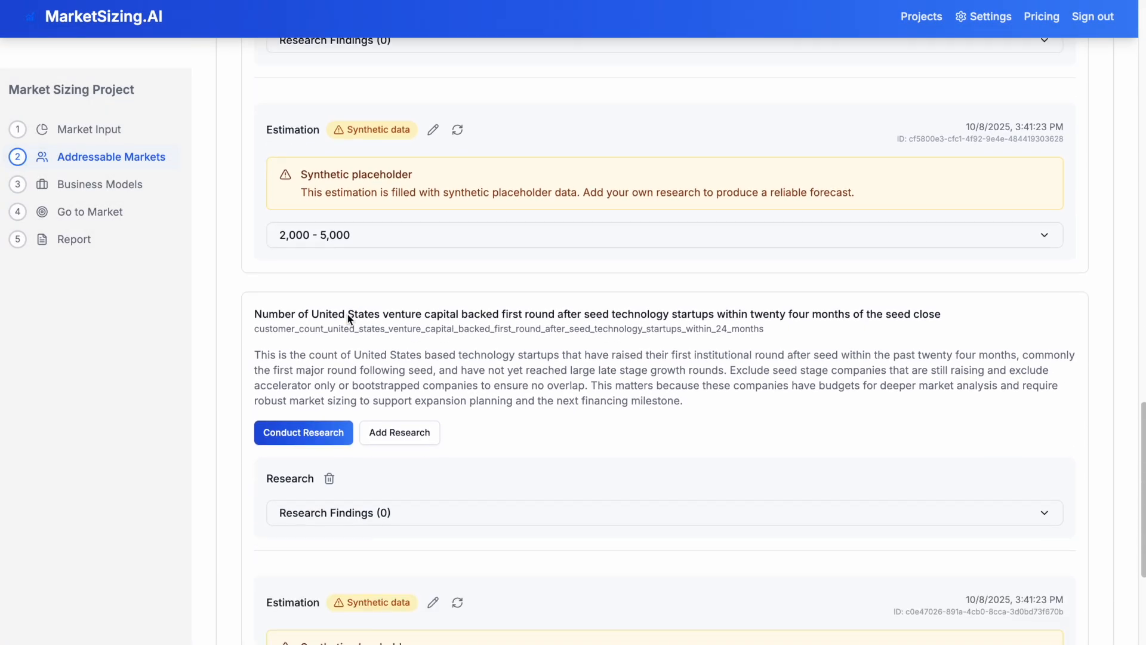
{"action": "left_click", "coordinate": [303, 429]}
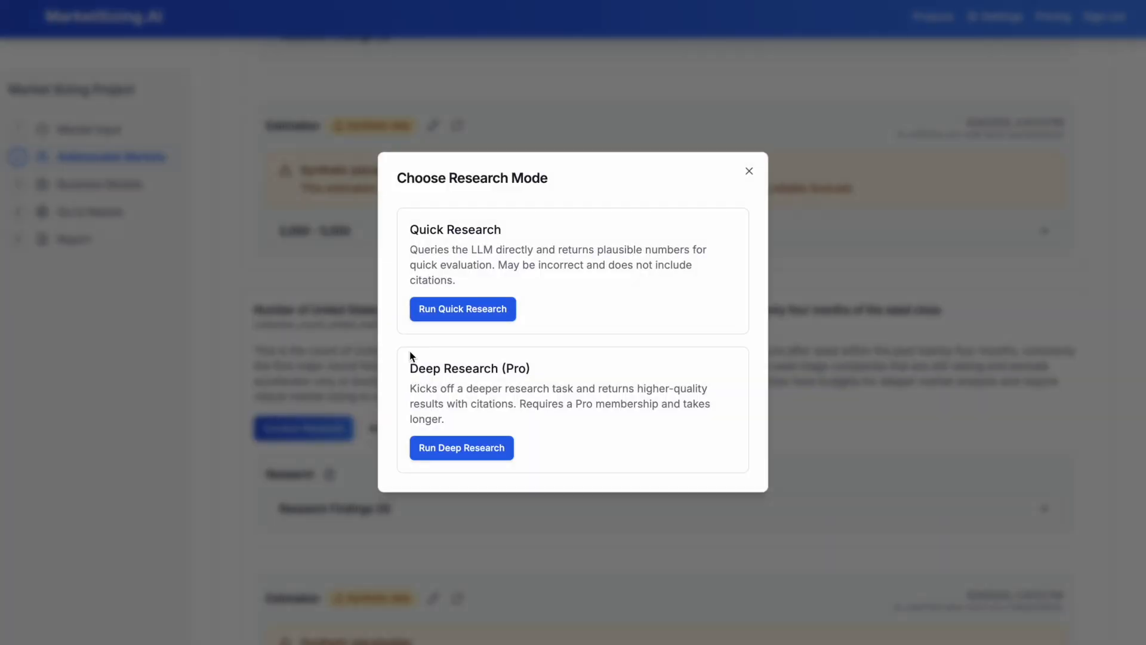
{"action": "left_click", "coordinate": [459, 452]}
{"action": "scroll", "coordinate": [394, 312], "scroll_direction": "down", "scroll_amount": 4}
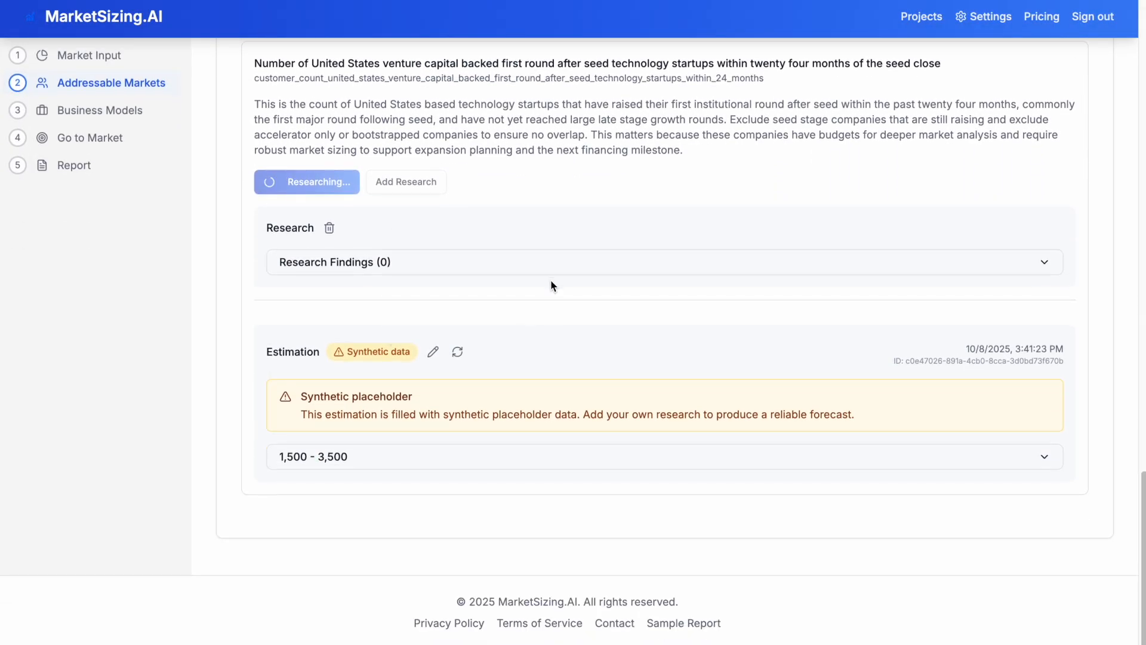
Open the metrics of the Tiered SaaS Subscription business model and run Deep Research for average monthly subscription revenue per paying user
{"action": "scroll", "coordinate": [552, 286], "scroll_direction": "up", "scroll_amount": 13}
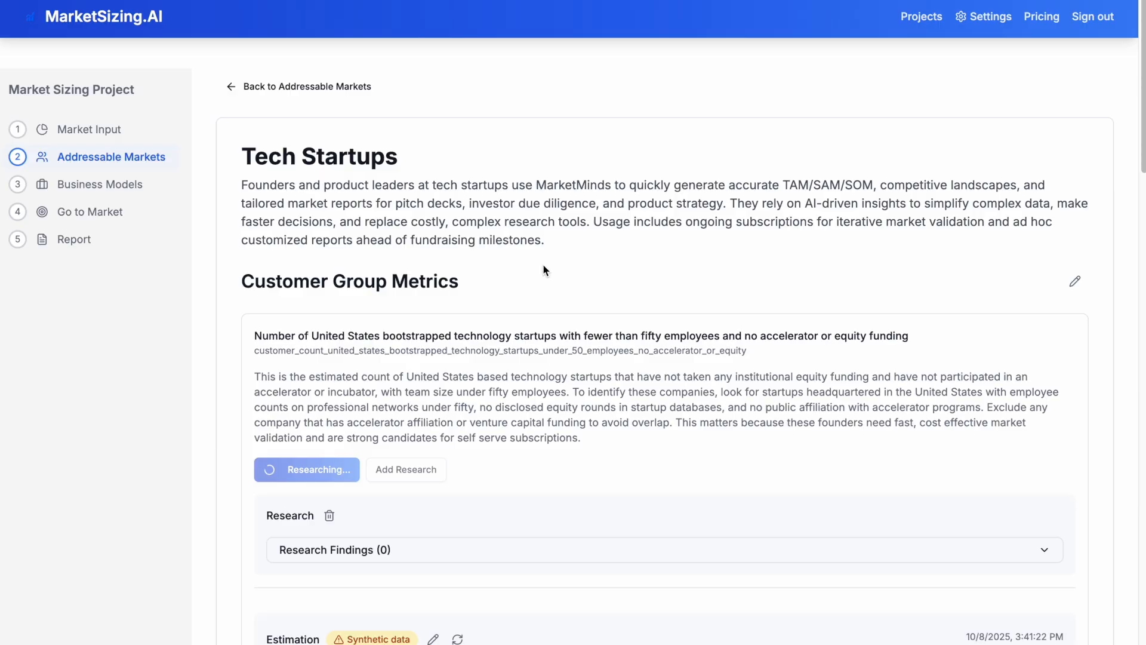
{"action": "left_click", "coordinate": [111, 190]}
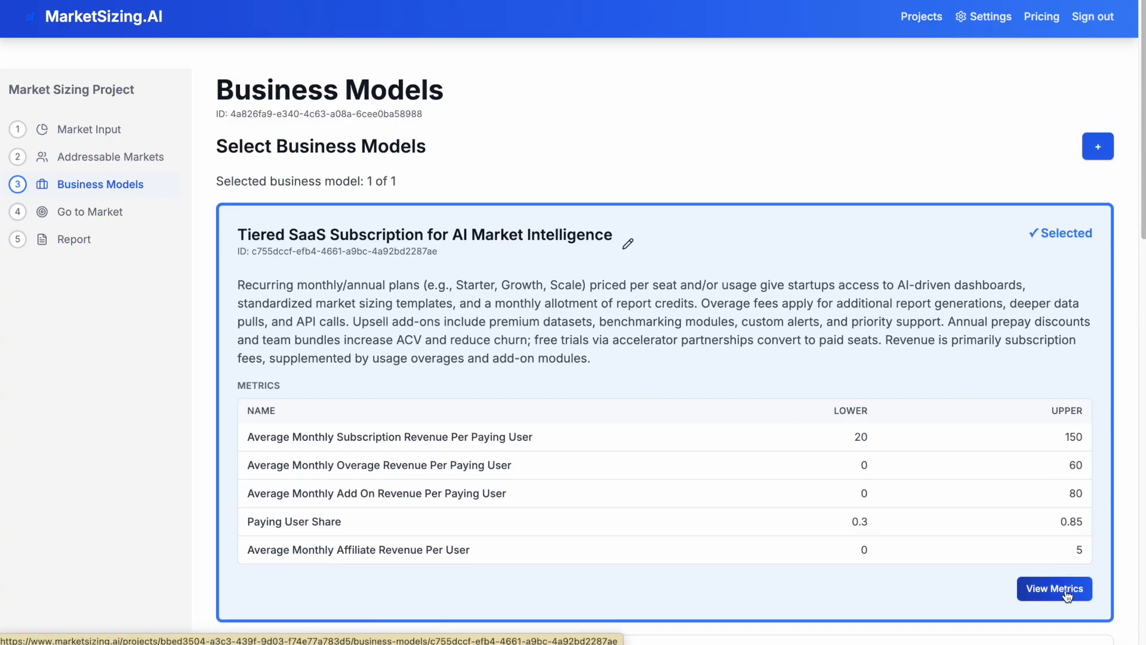
{"action": "left_click", "coordinate": [1067, 593]}
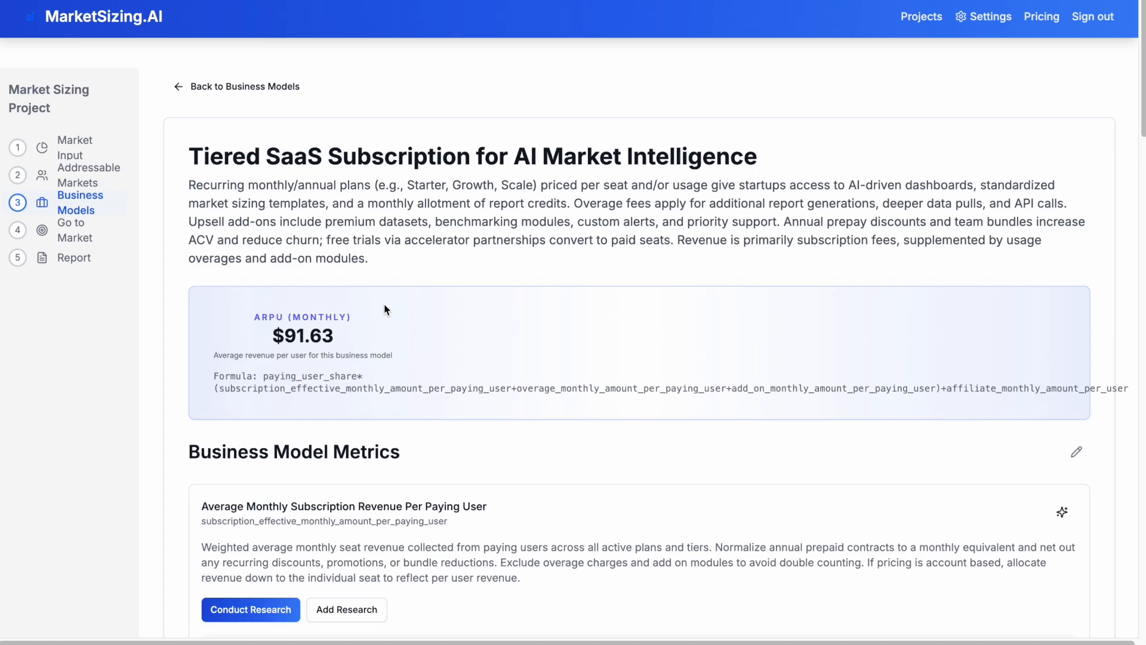
{"action": "scroll", "coordinate": [384, 309], "scroll_direction": "down", "scroll_amount": 5}
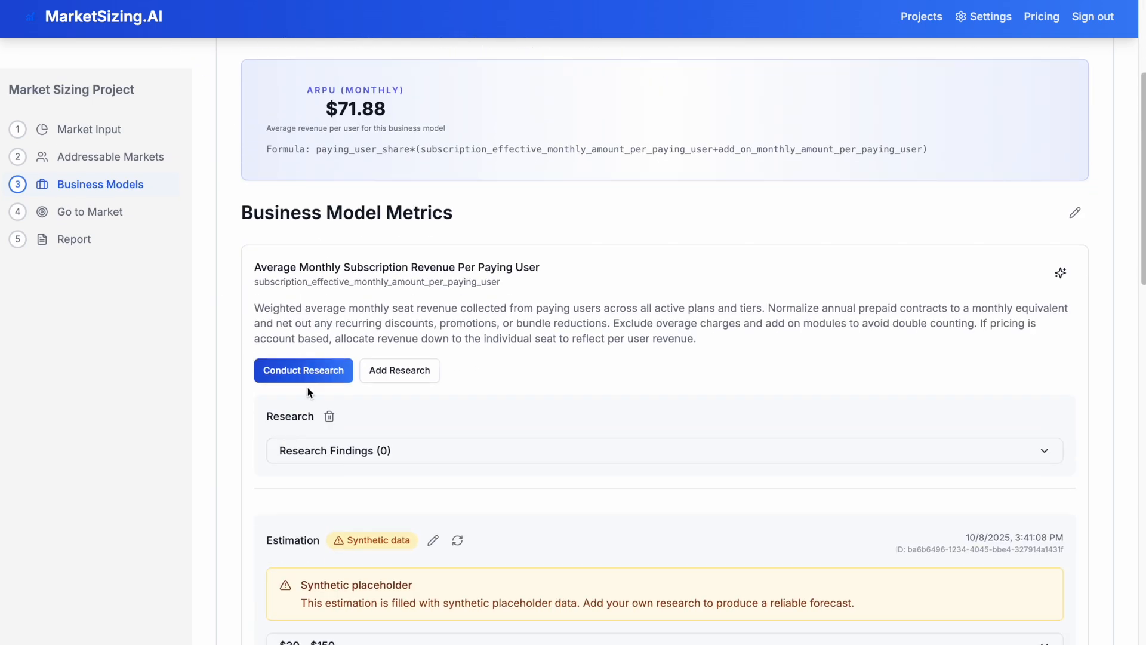
{"action": "left_click", "coordinate": [306, 378]}
{"action": "left_click", "coordinate": [438, 448]}
Run Deep Research for the average monthly add-on revenue per paying user metric and for the paying user share metric
{"action": "scroll", "coordinate": [323, 342], "scroll_direction": "down", "scroll_amount": 3}
{"action": "scroll", "coordinate": [323, 342], "scroll_direction": "down", "scroll_amount": 10}
{"action": "scroll", "coordinate": [322, 343], "scroll_direction": "up", "scroll_amount": 9}
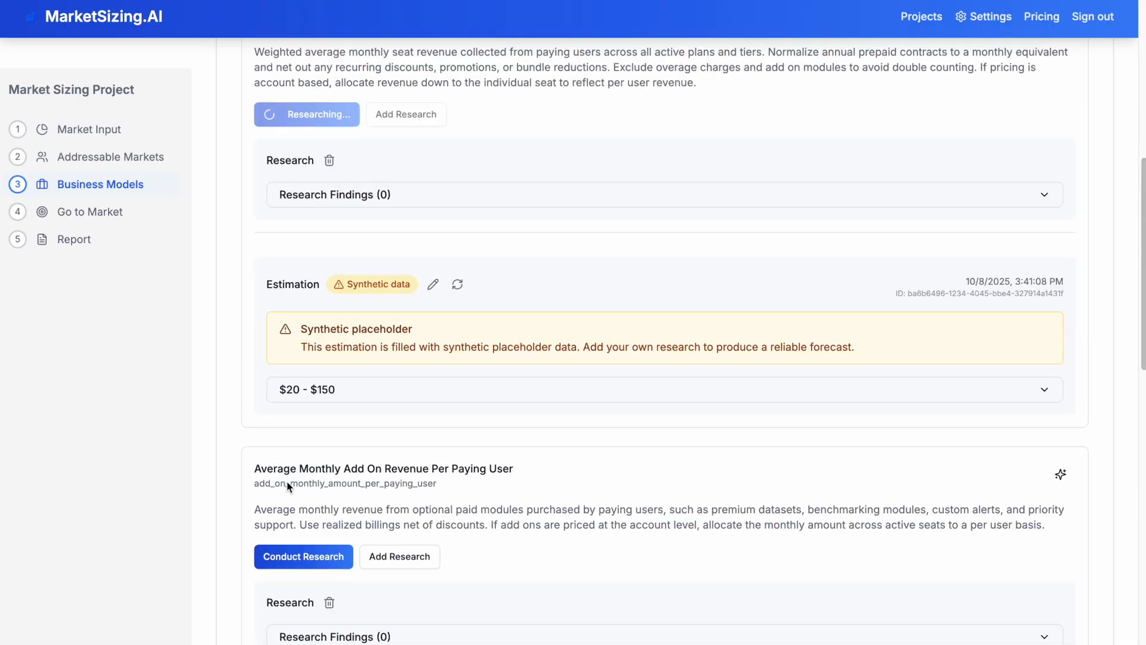
{"action": "left_click", "coordinate": [302, 557]}
{"action": "left_click", "coordinate": [438, 448]}
{"action": "scroll", "coordinate": [267, 356], "scroll_direction": "down", "scroll_amount": 9}
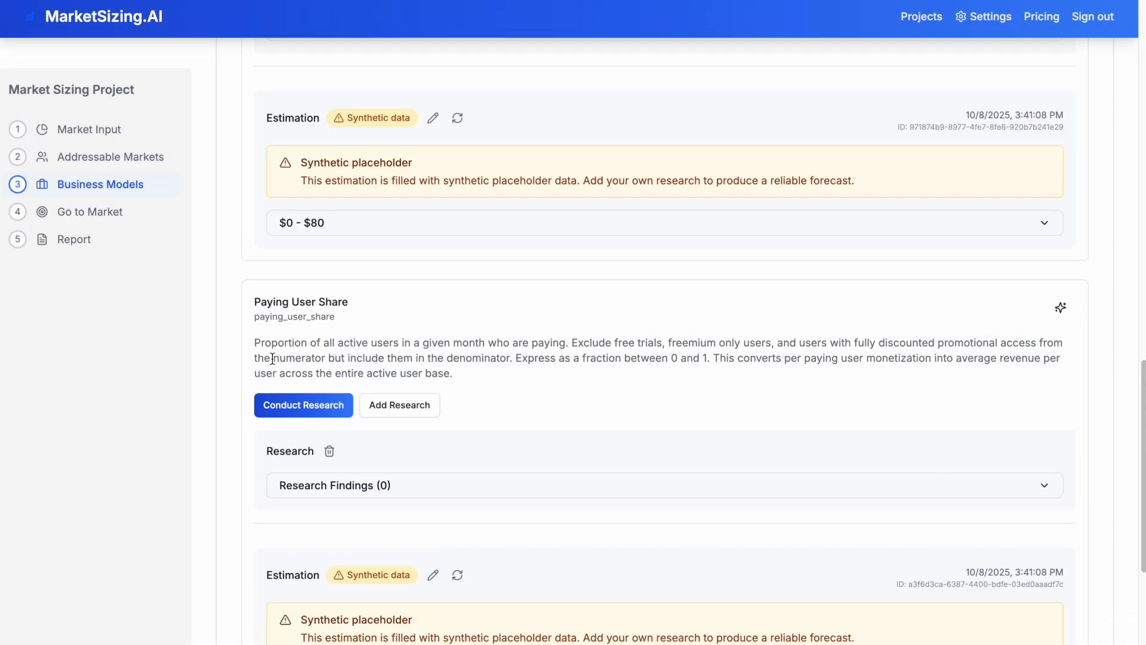
{"action": "left_click", "coordinate": [302, 300]}
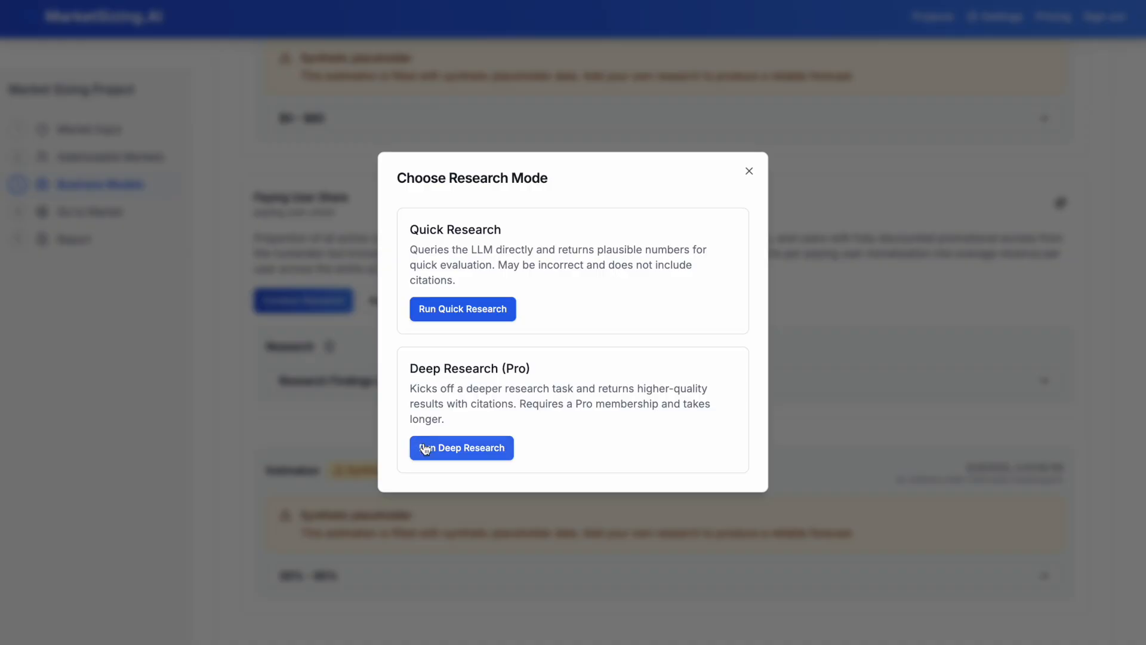
{"action": "left_click", "coordinate": [427, 447]}
Check the business model metrics for completed research and read the opening of the research findings for average monthly subscription revenue
{"action": "scroll", "coordinate": [311, 406], "scroll_direction": "down", "scroll_amount": 2}
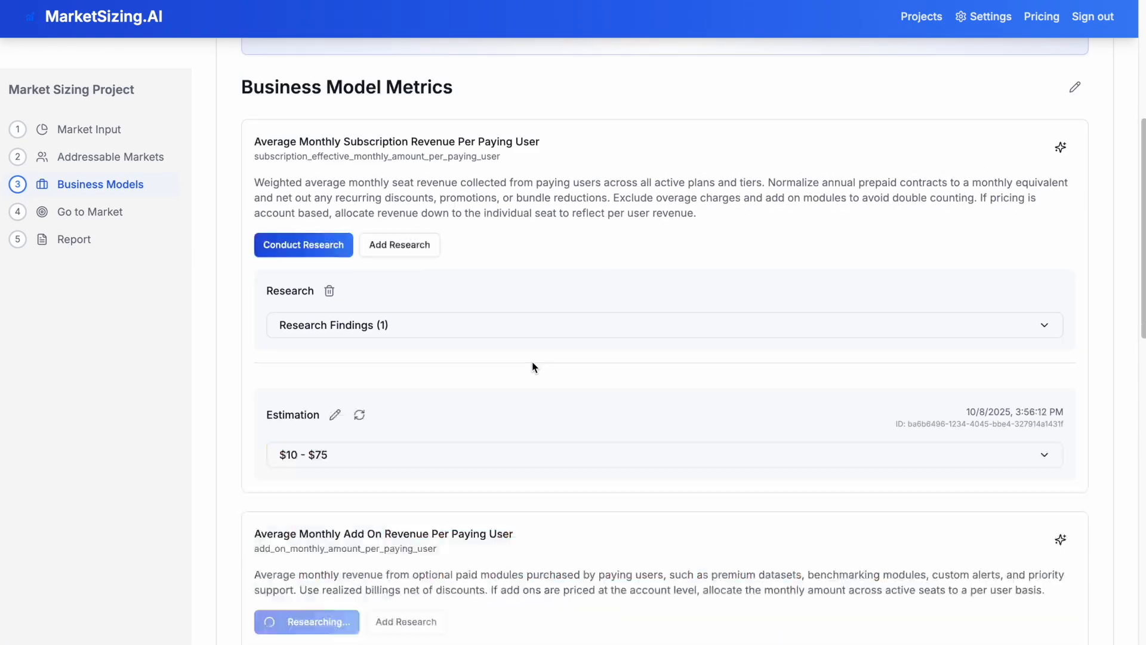
{"action": "scroll", "coordinate": [534, 368], "scroll_direction": "down", "scroll_amount": 6}
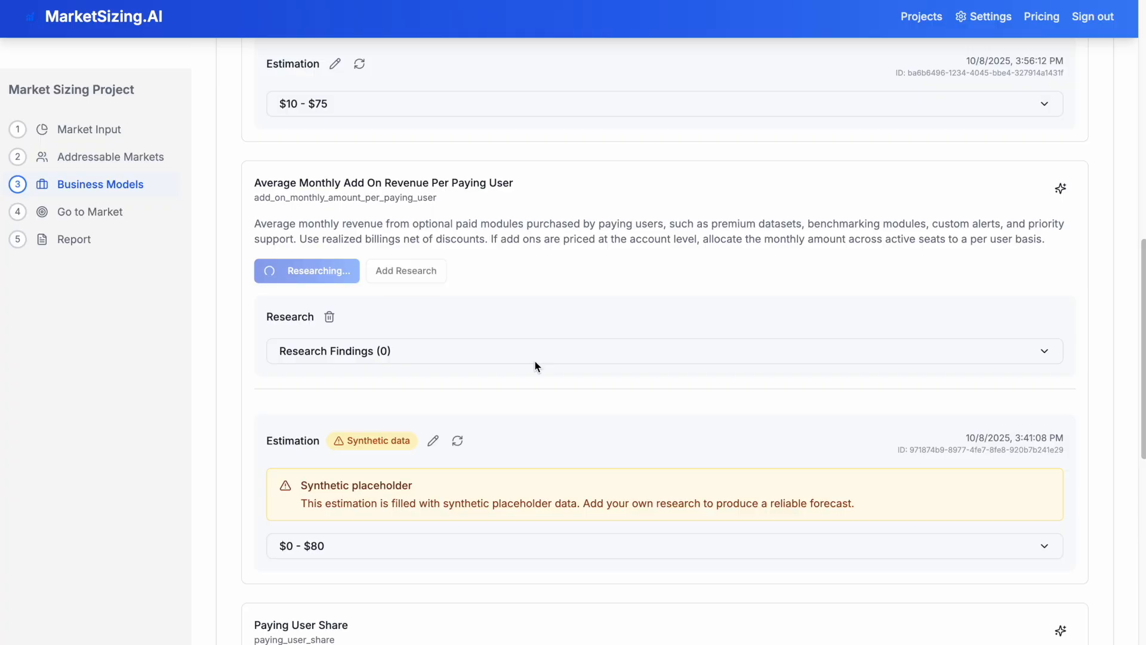
{"action": "scroll", "coordinate": [536, 366], "scroll_direction": "up", "scroll_amount": 3}
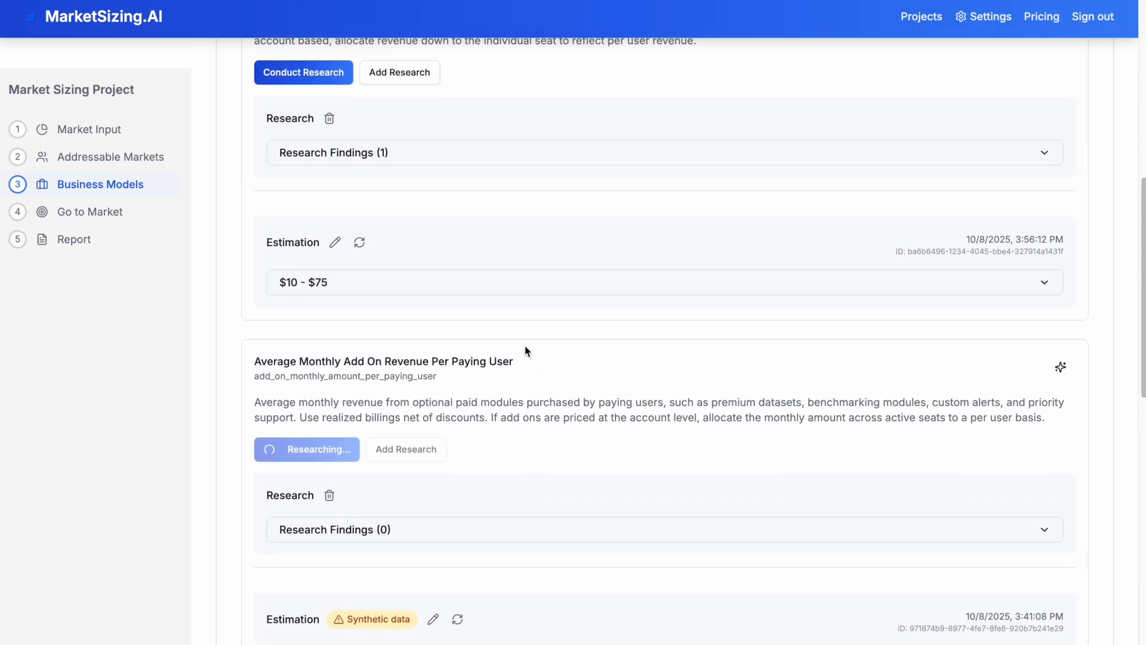
{"action": "scroll", "coordinate": [537, 358], "scroll_direction": "up", "scroll_amount": 4}
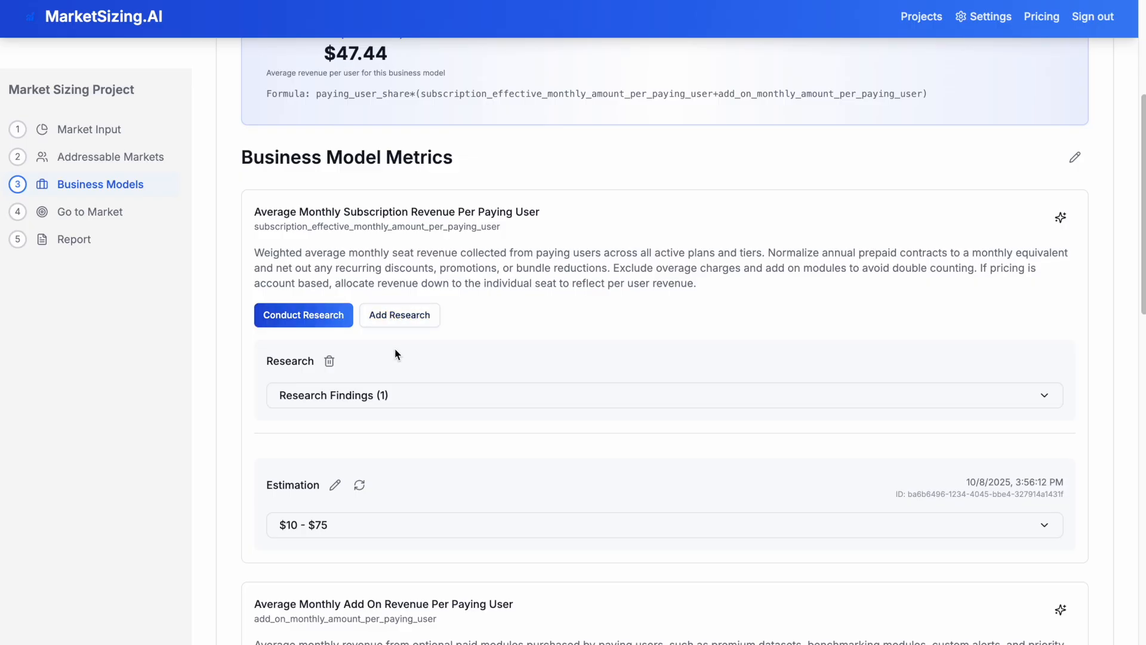
{"action": "left_click", "coordinate": [409, 403]}
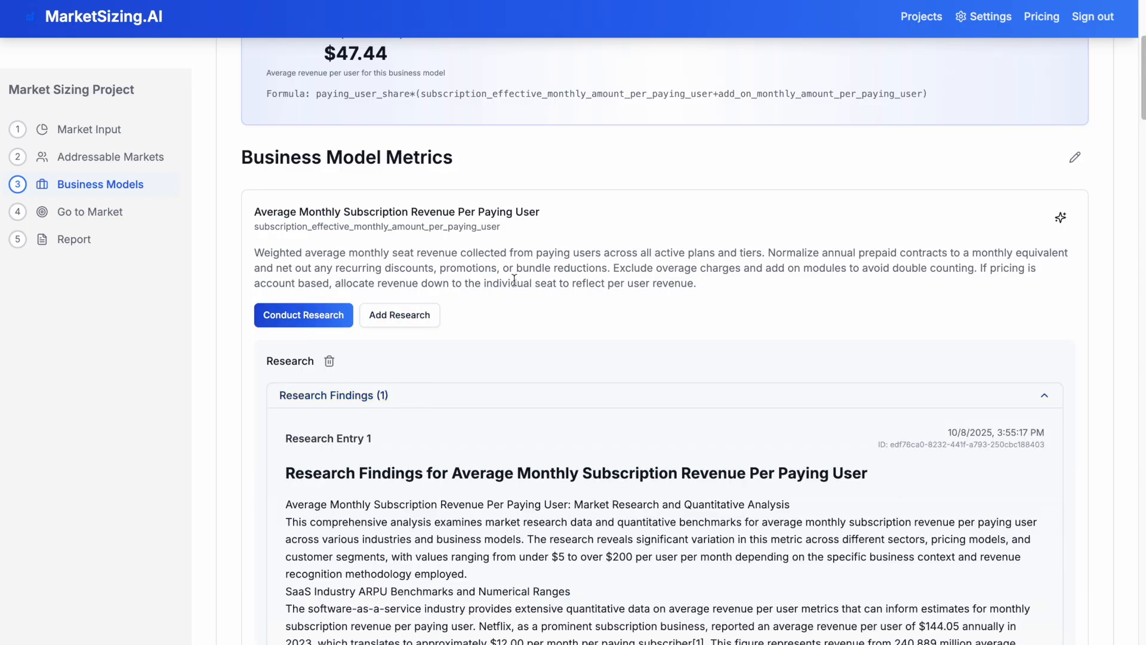
{"action": "scroll", "coordinate": [549, 344], "scroll_direction": "down", "scroll_amount": 3}
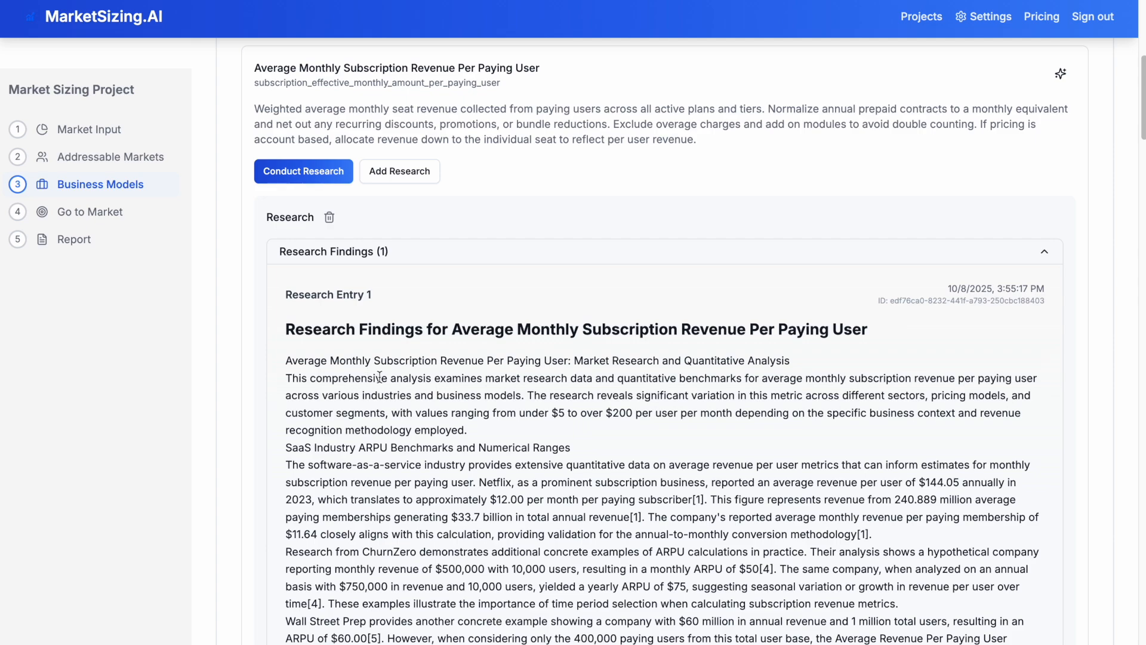
{"action": "scroll", "coordinate": [379, 378], "scroll_direction": "down", "scroll_amount": 2}
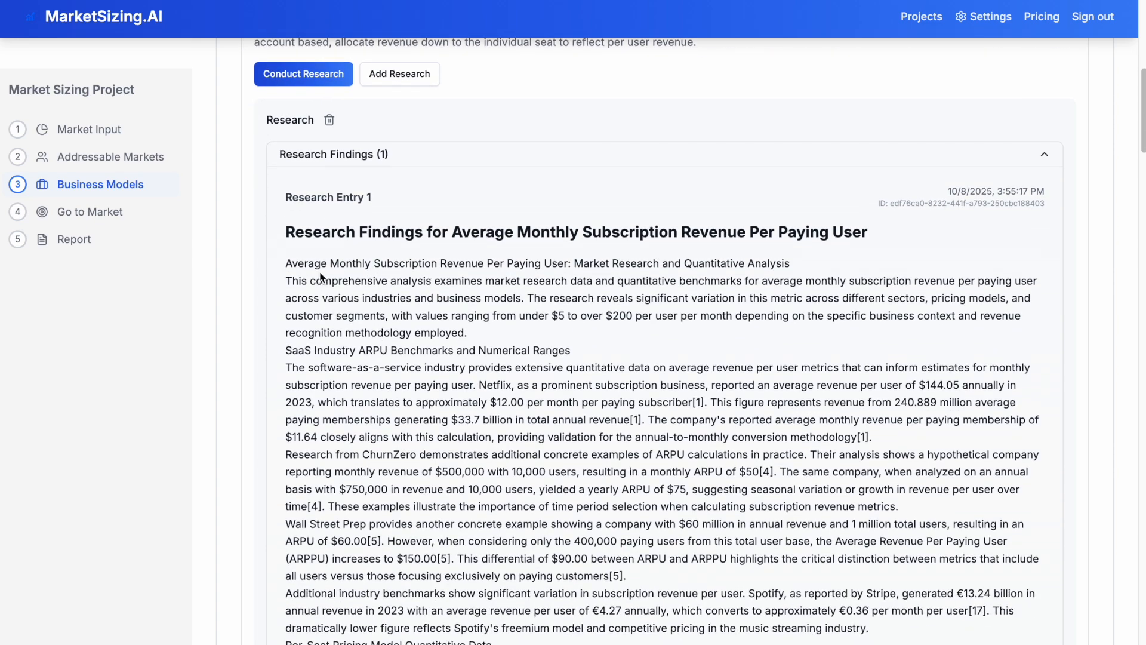
{"action": "left_click_drag", "start_coordinate": [288, 231], "coordinate": [567, 251]}
{"action": "left_click", "coordinate": [565, 238]}
{"action": "scroll", "coordinate": [523, 312], "scroll_direction": "down", "scroll_amount": 1}
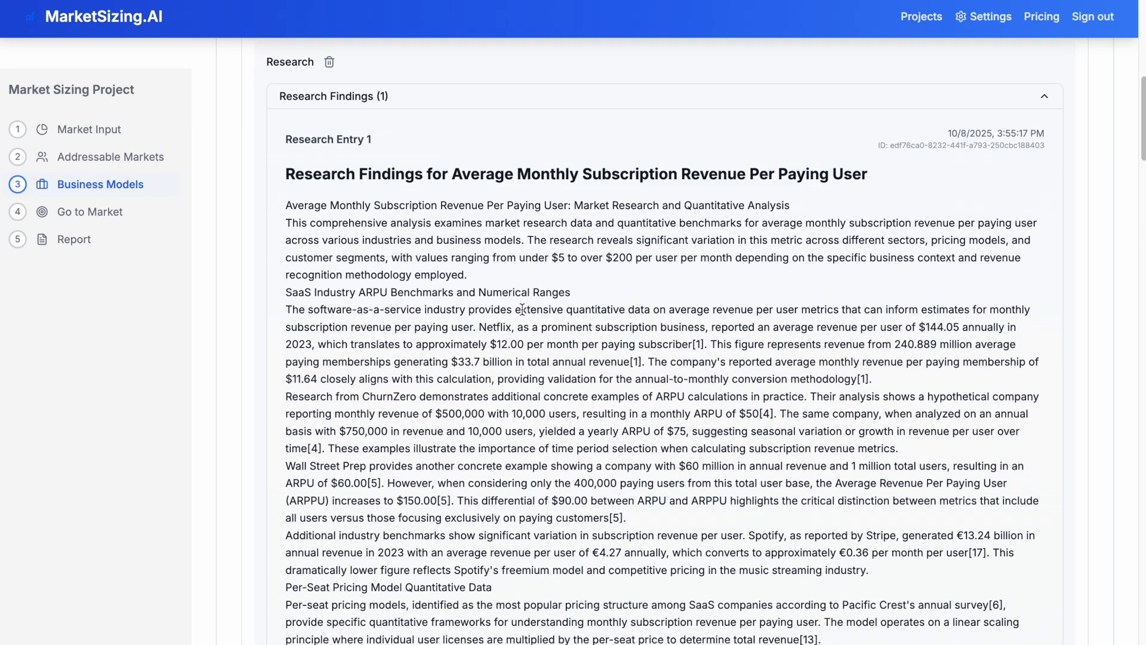
Read the rest of the subscription revenue findings through the conclusion and sources, and collapse them
{"action": "scroll", "coordinate": [523, 309], "scroll_direction": "down", "scroll_amount": 10}
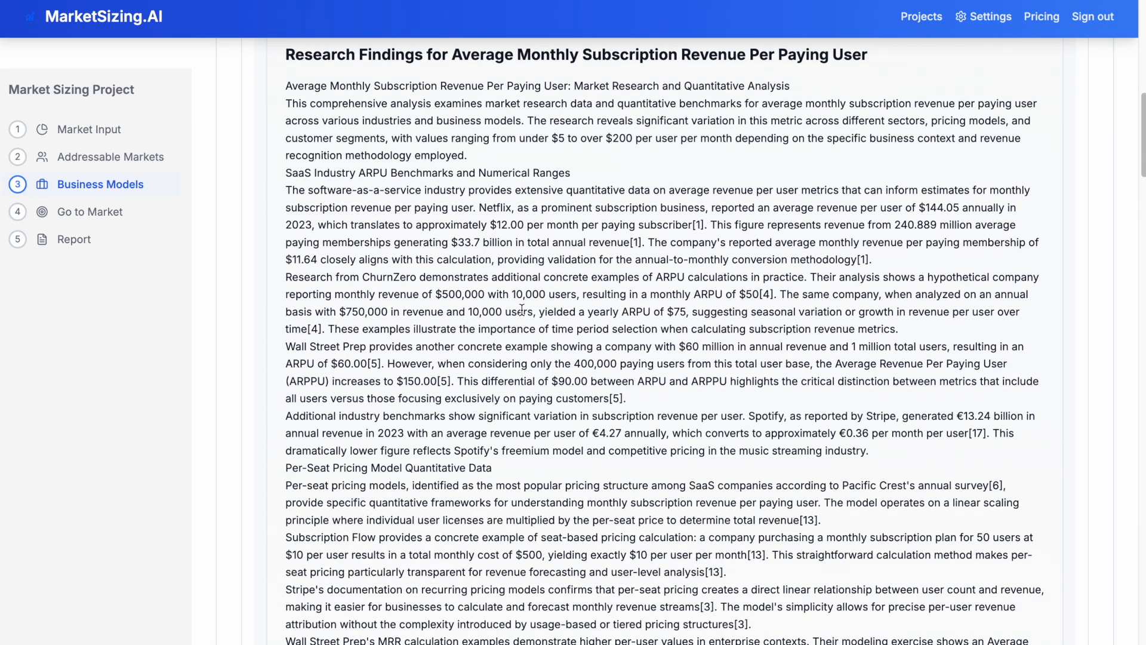
{"action": "scroll", "coordinate": [522, 309], "scroll_direction": "down", "scroll_amount": 20}
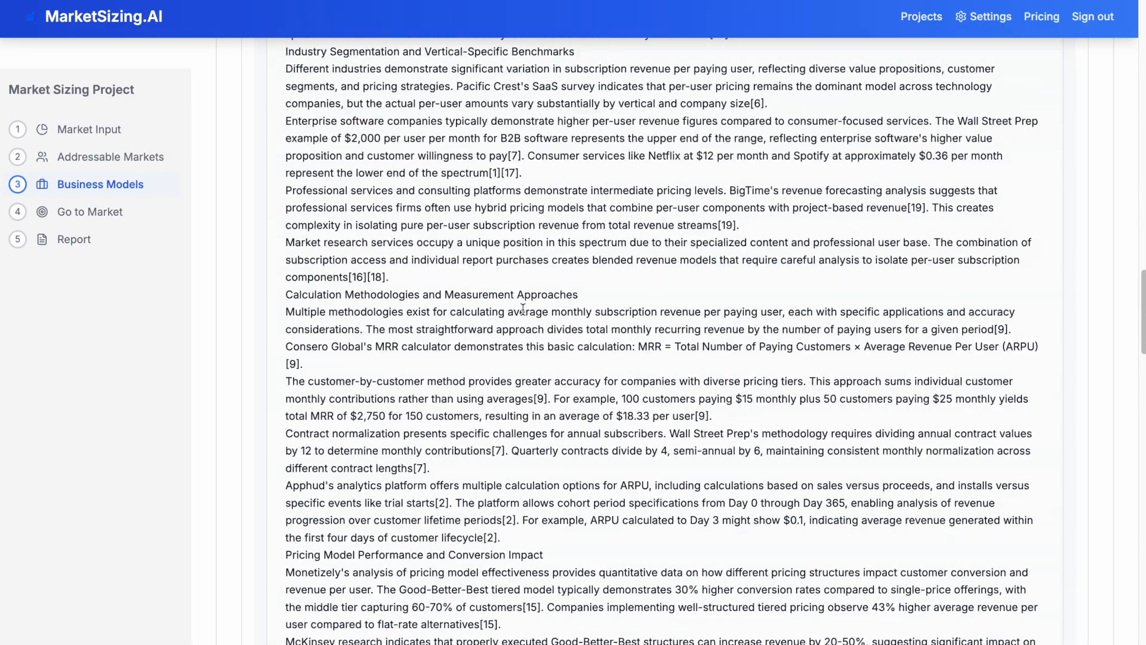
{"action": "scroll", "coordinate": [524, 309], "scroll_direction": "down", "scroll_amount": 5}
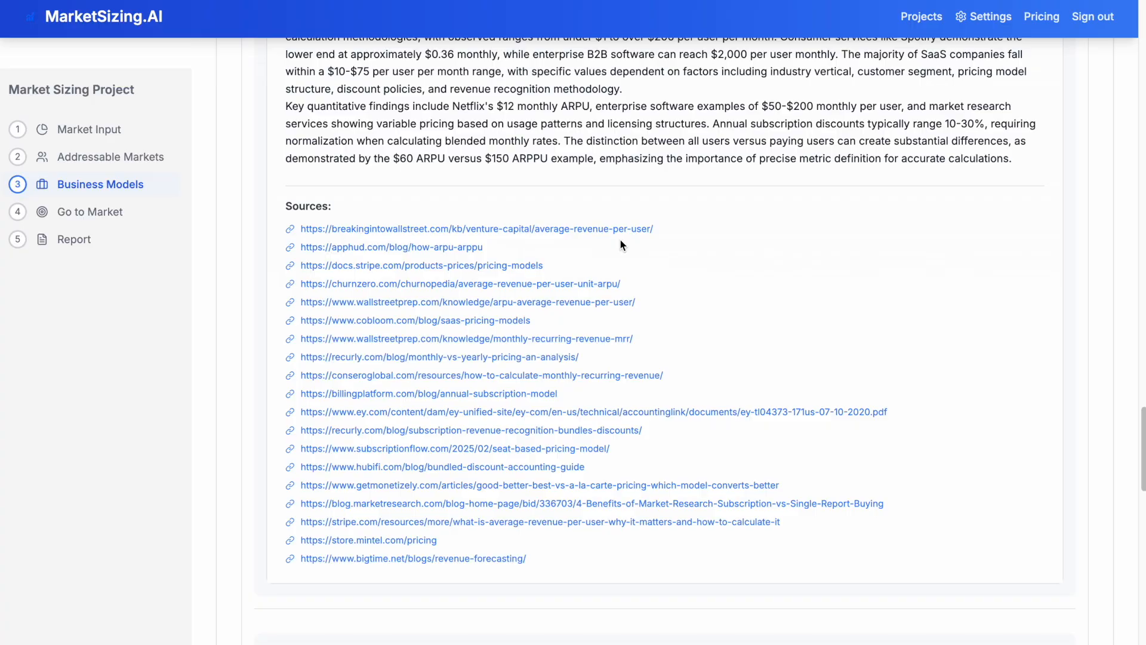
{"action": "scroll", "coordinate": [765, 263], "scroll_direction": "up", "scroll_amount": 4}
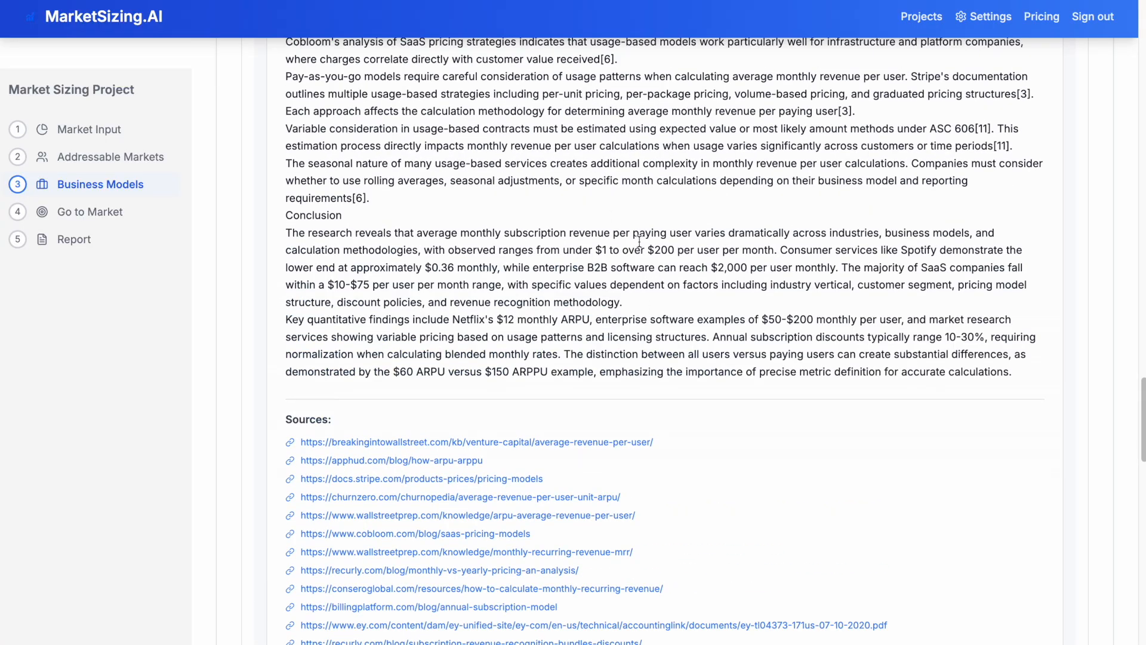
{"action": "scroll", "coordinate": [638, 238], "scroll_direction": "down", "scroll_amount": 6}
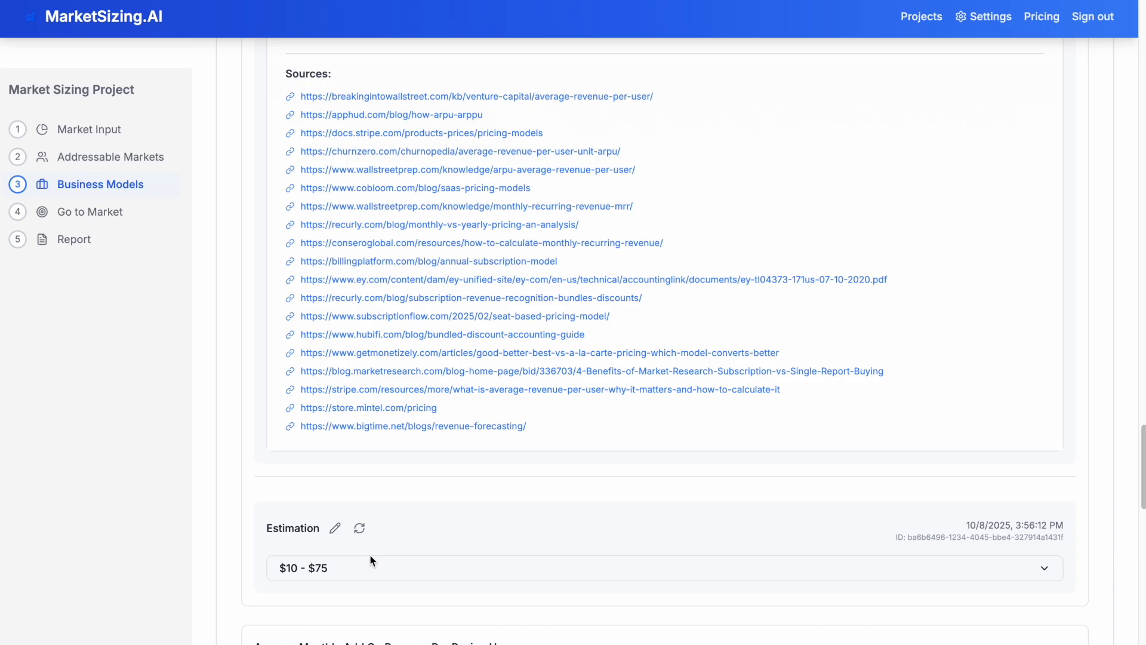
{"action": "scroll", "coordinate": [393, 501], "scroll_direction": "up", "scroll_amount": 20}
{"action": "scroll", "coordinate": [442, 514], "scroll_direction": "down", "scroll_amount": 4}
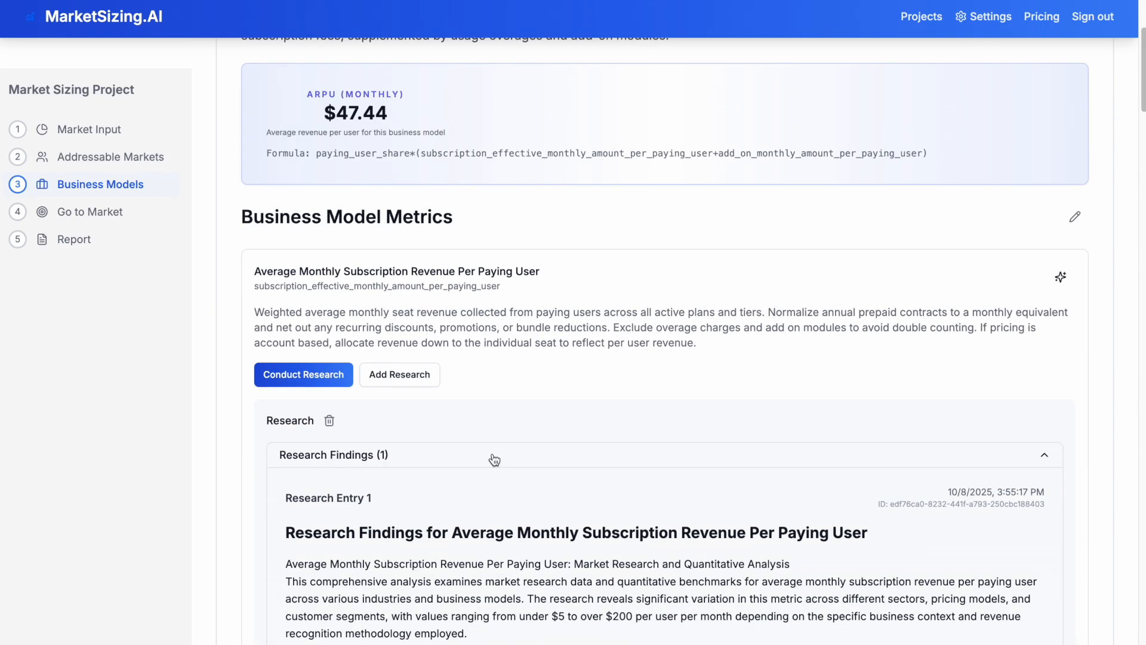
{"action": "left_click", "coordinate": [462, 465]}
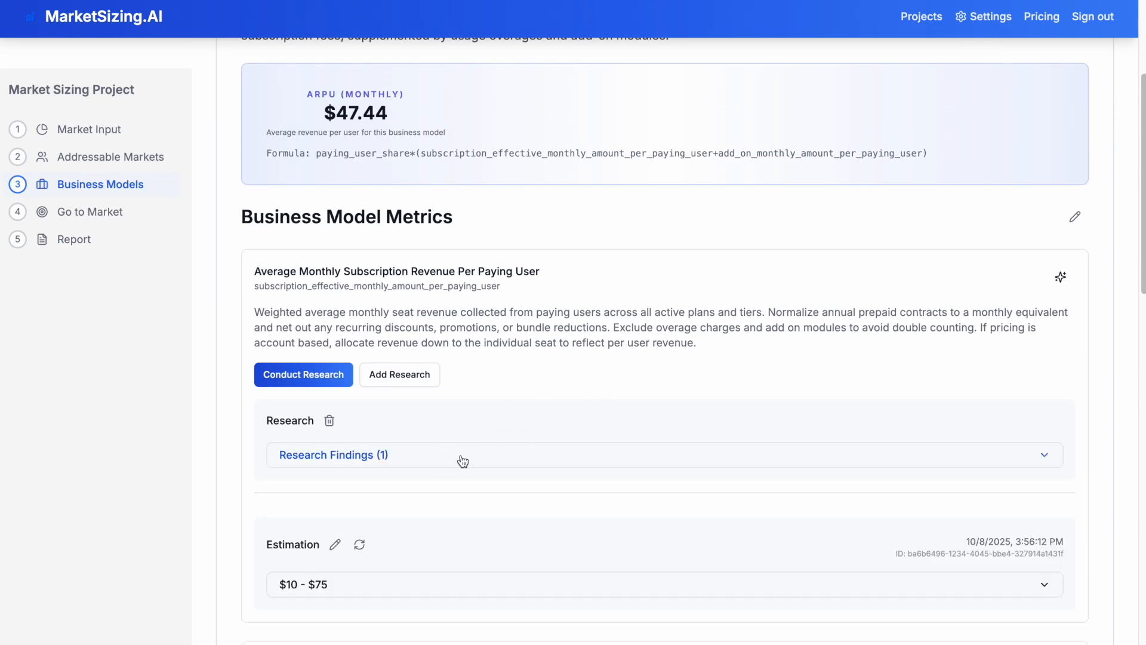
Check the research status of the remaining business model metrics and the recalculated monthly ARPU
{"action": "scroll", "coordinate": [609, 339], "scroll_direction": "down", "scroll_amount": 7}
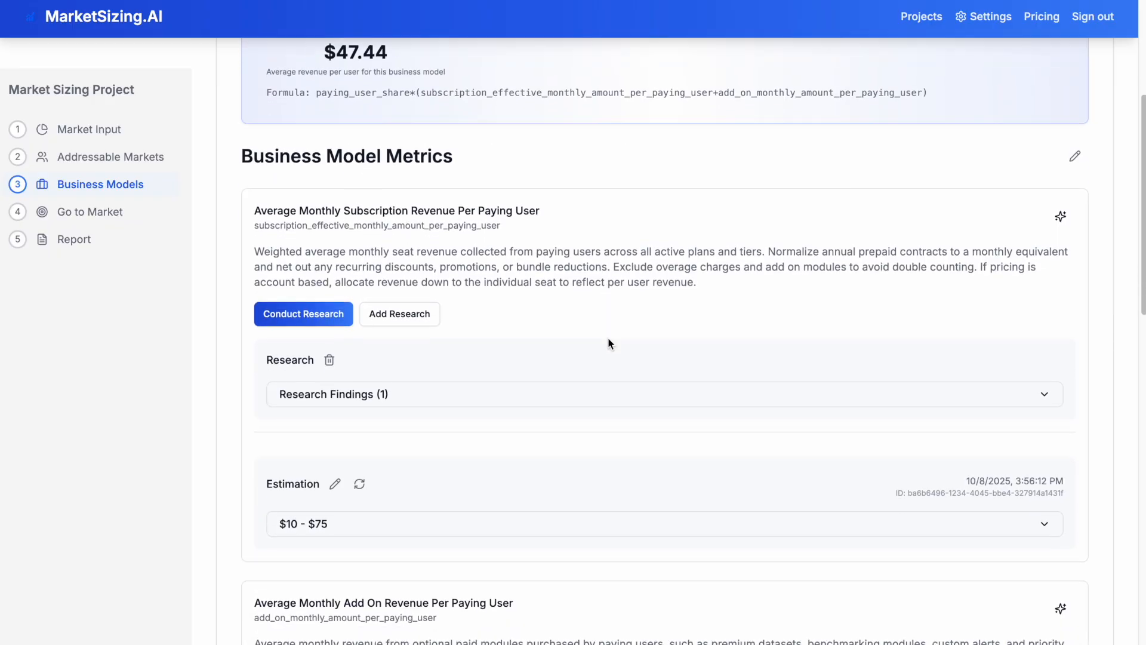
{"action": "scroll", "coordinate": [556, 366], "scroll_direction": "down", "scroll_amount": 9}
{"action": "scroll", "coordinate": [559, 401], "scroll_direction": "up", "scroll_amount": 19}
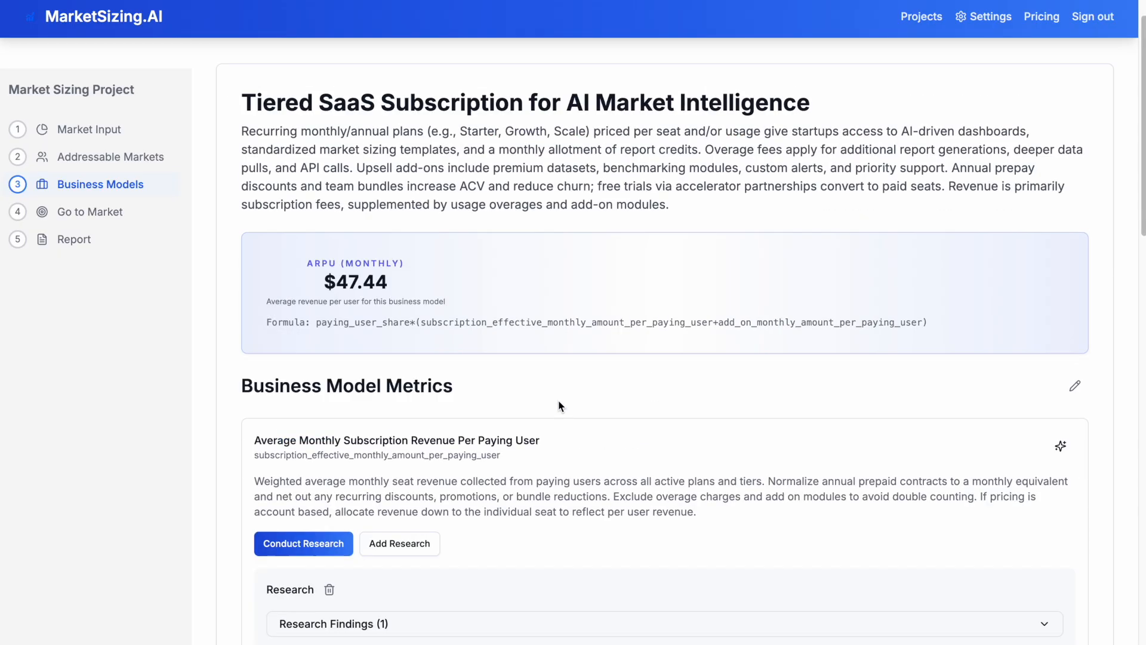
{"action": "scroll", "coordinate": [561, 372], "scroll_direction": "down", "scroll_amount": 6}
{"action": "scroll", "coordinate": [568, 405], "scroll_direction": "down", "scroll_amount": 12}
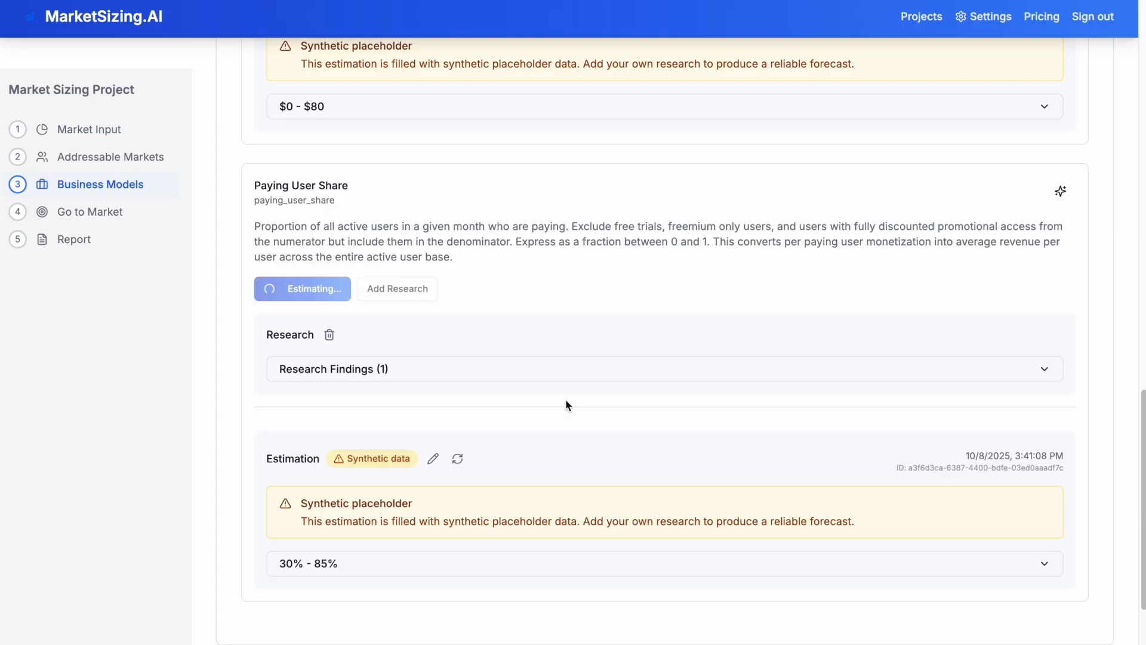
{"action": "scroll", "coordinate": [566, 405], "scroll_direction": "up", "scroll_amount": 16}
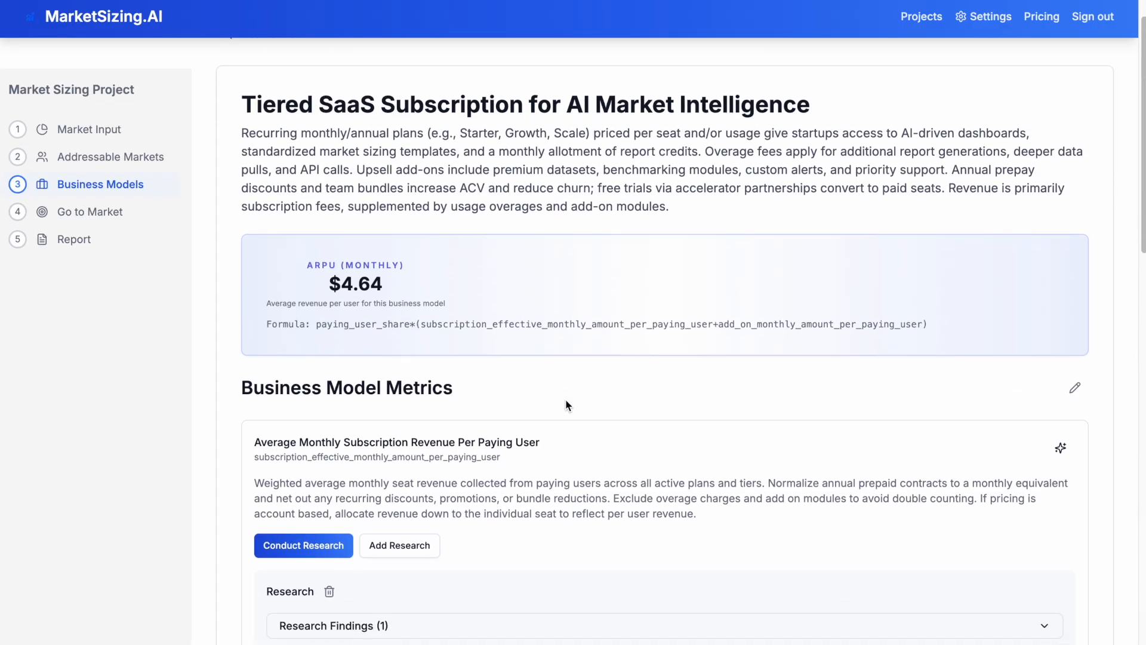
Expand the subscription revenue estimation and read the explanation behind its lower and upper bounds
{"action": "scroll", "coordinate": [567, 405], "scroll_direction": "down", "scroll_amount": 6}
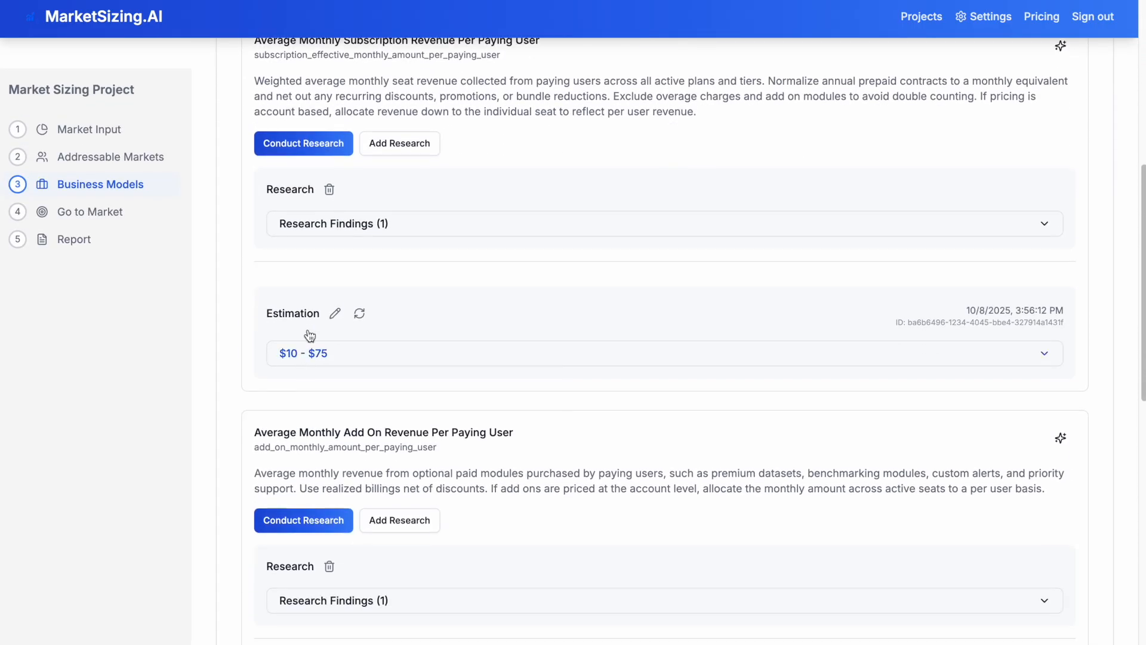
{"action": "left_click", "coordinate": [385, 357]}
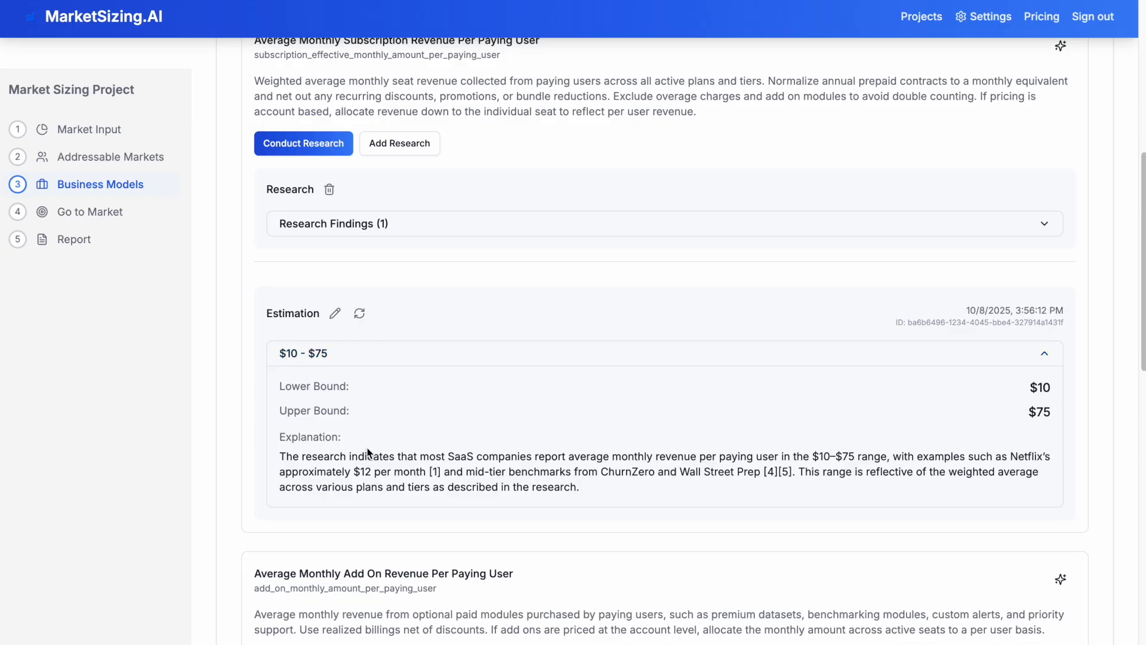
{"action": "left_click_drag", "start_coordinate": [351, 455], "coordinate": [573, 472]}
Expand the add-on revenue estimation and read the explanation of its bounds
{"action": "scroll", "coordinate": [488, 363], "scroll_direction": "down", "scroll_amount": 3}
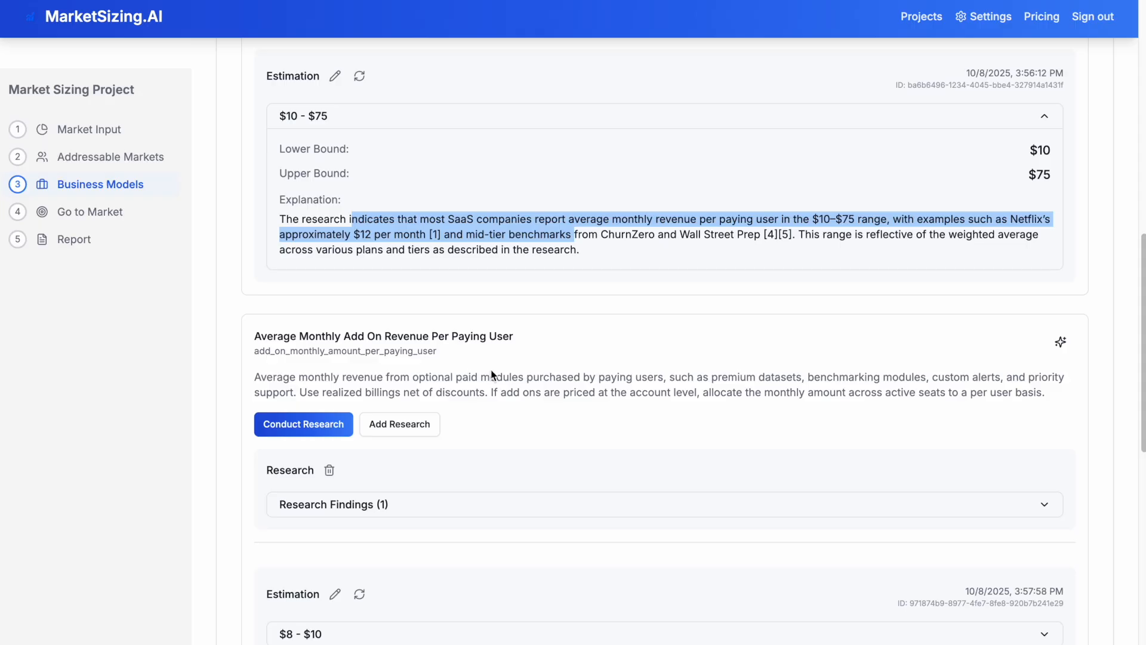
{"action": "scroll", "coordinate": [491, 375], "scroll_direction": "down", "scroll_amount": 2}
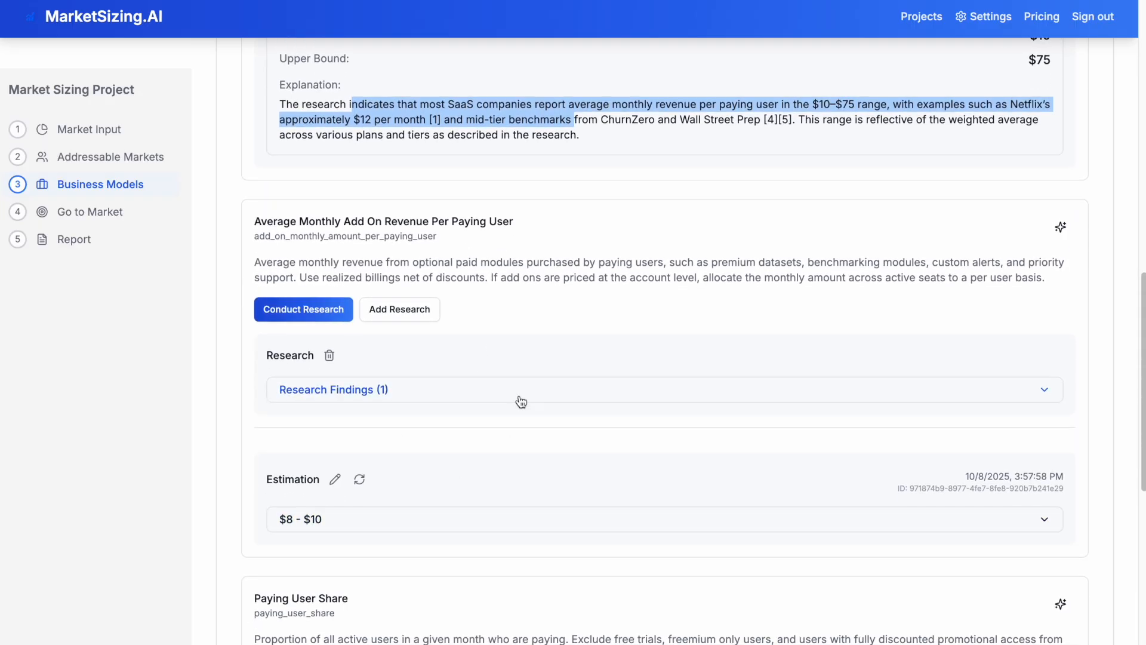
{"action": "scroll", "coordinate": [521, 401], "scroll_direction": "down", "scroll_amount": 1}
{"action": "left_click", "coordinate": [470, 460]}
{"action": "left_click_drag", "start_coordinate": [318, 564], "coordinate": [502, 600]}
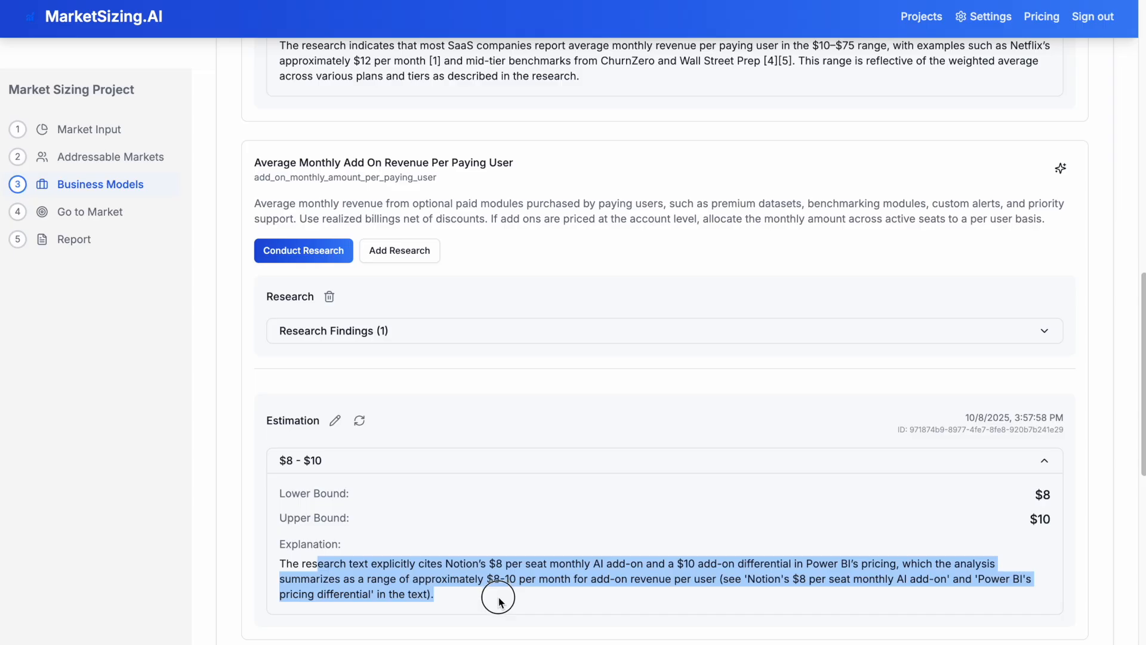
Look through the research findings for average monthly add-on revenue per paying user and collapse them
{"action": "left_click", "coordinate": [388, 329]}
{"action": "scroll", "coordinate": [516, 315], "scroll_direction": "down", "scroll_amount": 10}
{"action": "scroll", "coordinate": [516, 315], "scroll_direction": "down", "scroll_amount": 15}
{"action": "scroll", "coordinate": [516, 309], "scroll_direction": "up", "scroll_amount": 20}
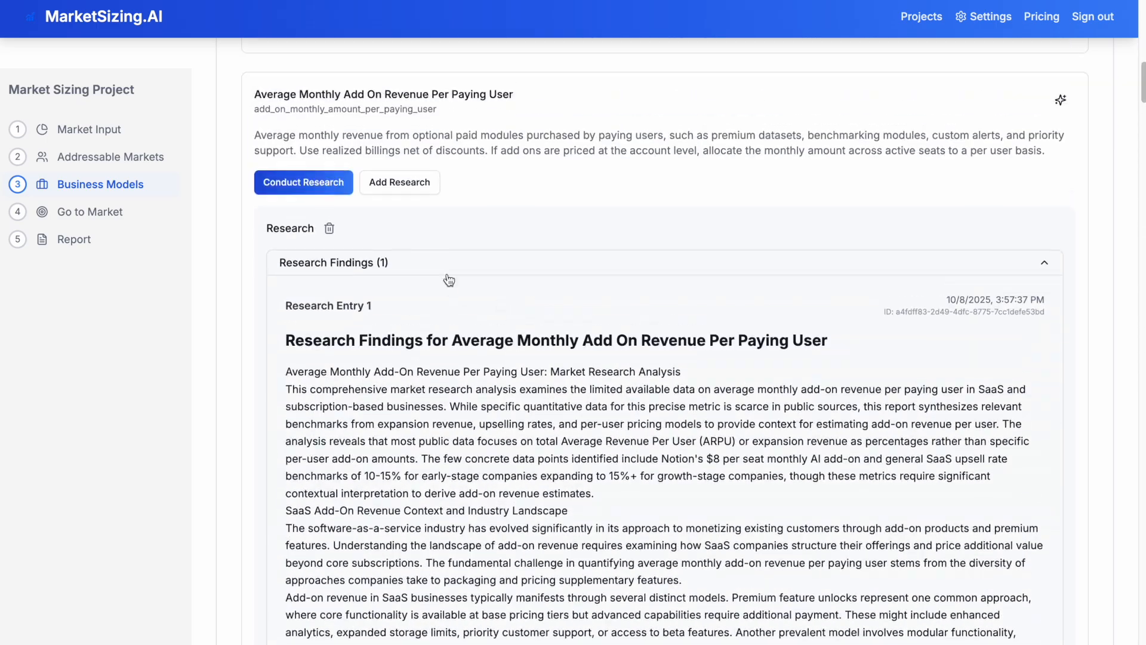
{"action": "left_click", "coordinate": [449, 270]}
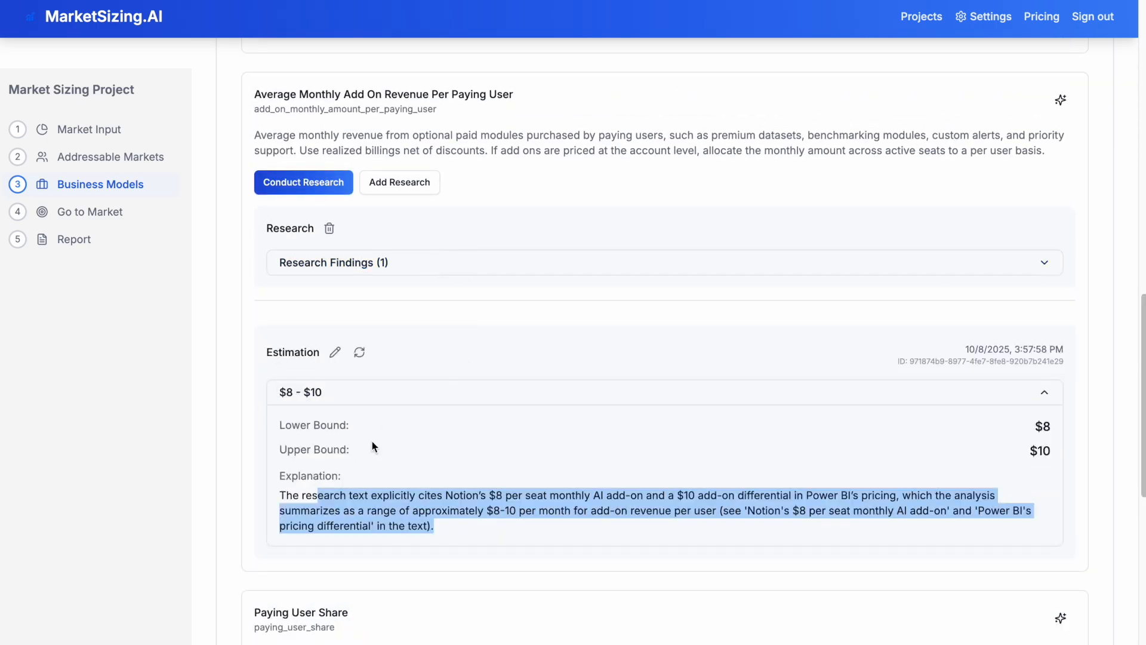
Return to the business model's ARPU summary and go back to the addressable market segments
{"action": "scroll", "coordinate": [631, 435], "scroll_direction": "down", "scroll_amount": 1}
{"action": "scroll", "coordinate": [550, 335], "scroll_direction": "up", "scroll_amount": 15}
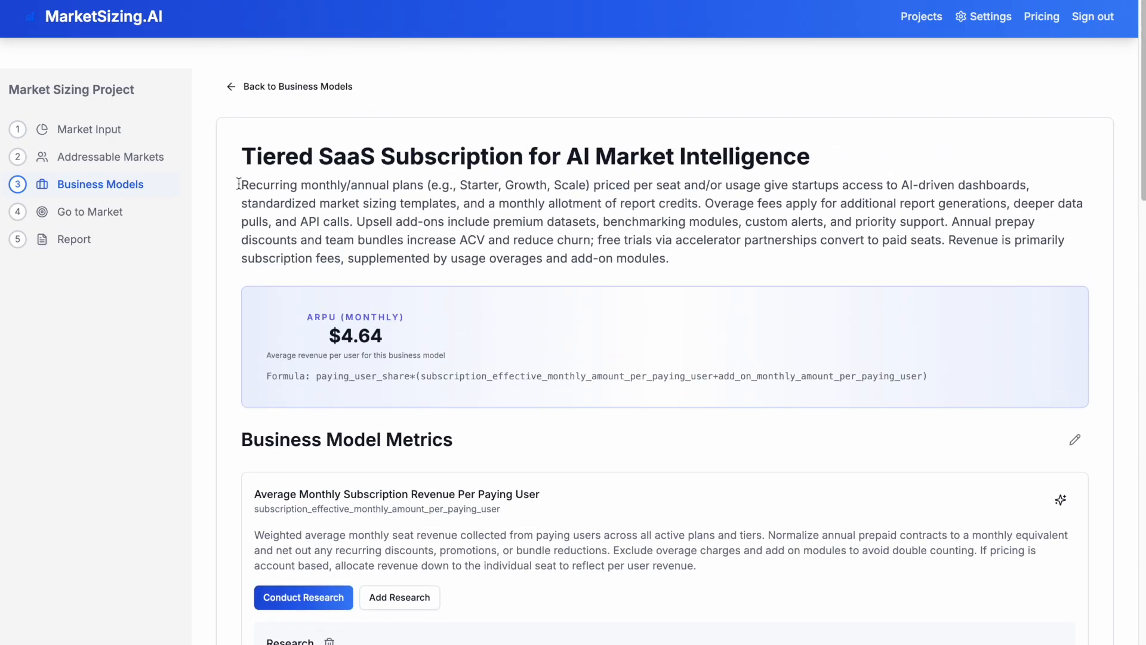
{"action": "left_click", "coordinate": [112, 162]}
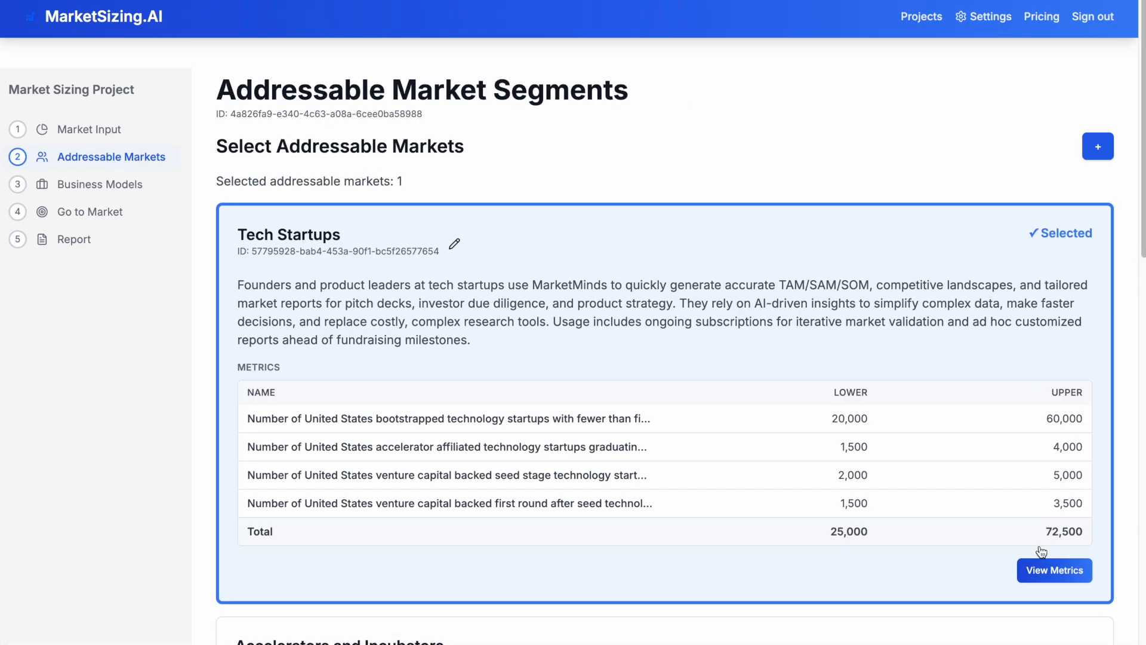
Open the Tech Startups metrics and read the research findings and sources for bootstrapped startups with fewer than fifty employees
{"action": "left_click", "coordinate": [1042, 573]}
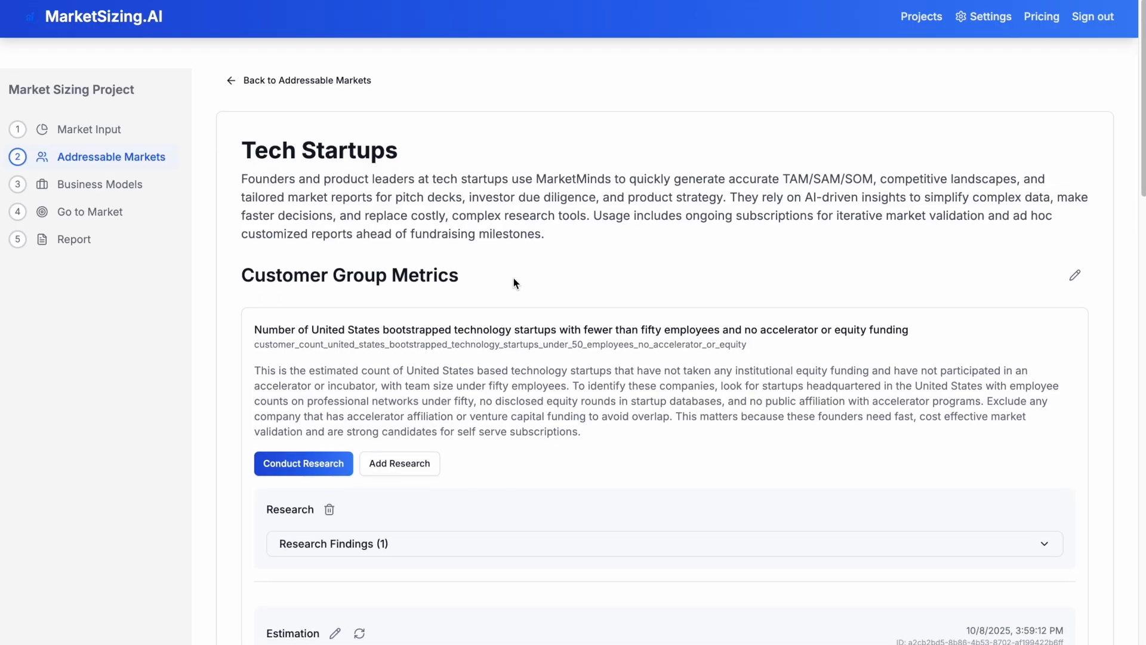
{"action": "scroll", "coordinate": [514, 279], "scroll_direction": "down", "scroll_amount": 1}
{"action": "left_click_drag", "start_coordinate": [279, 299], "coordinate": [528, 282]}
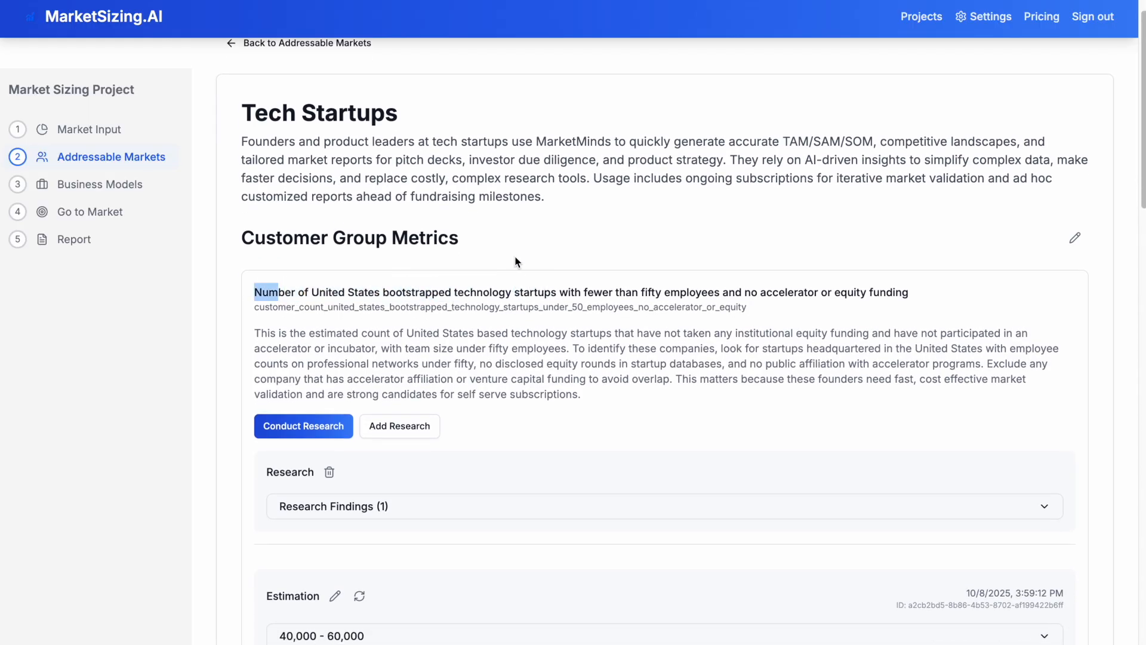
{"action": "scroll", "coordinate": [517, 261], "scroll_direction": "down", "scroll_amount": 2}
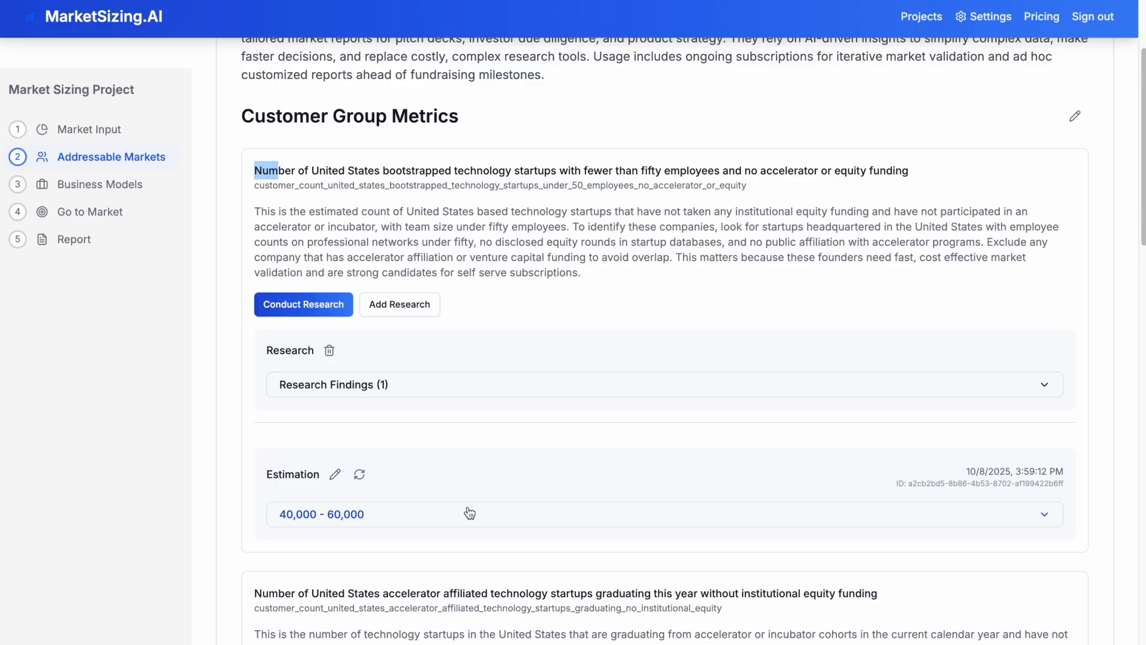
{"action": "left_click", "coordinate": [443, 385]}
{"action": "scroll", "coordinate": [477, 370], "scroll_direction": "down", "scroll_amount": 13}
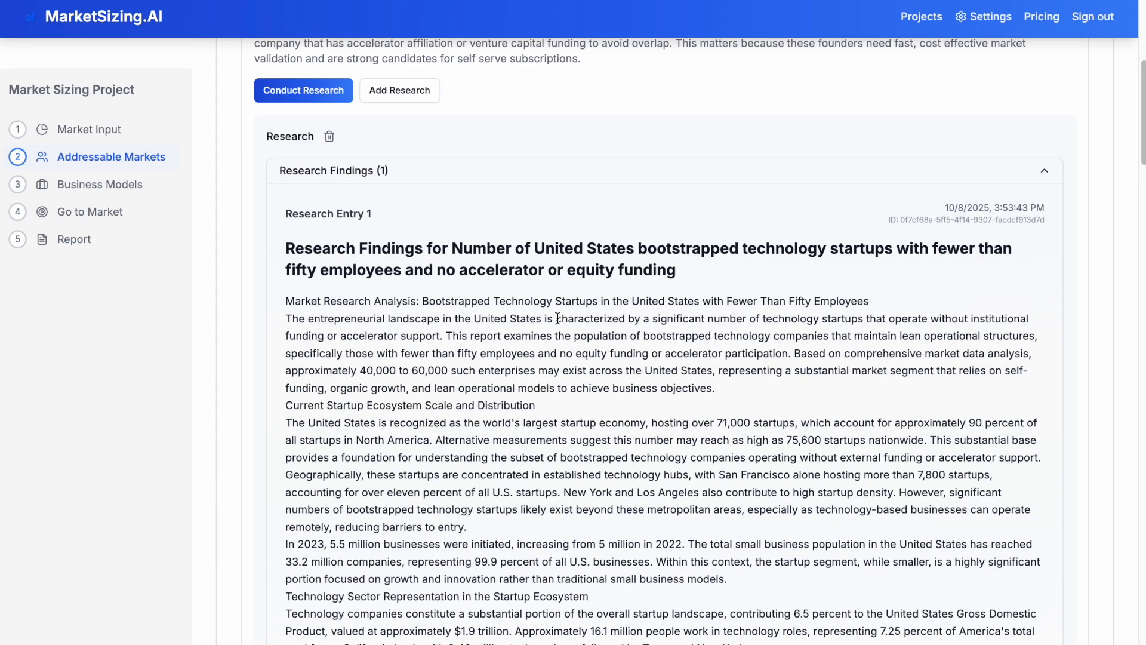
{"action": "scroll", "coordinate": [476, 361], "scroll_direction": "down", "scroll_amount": 20}
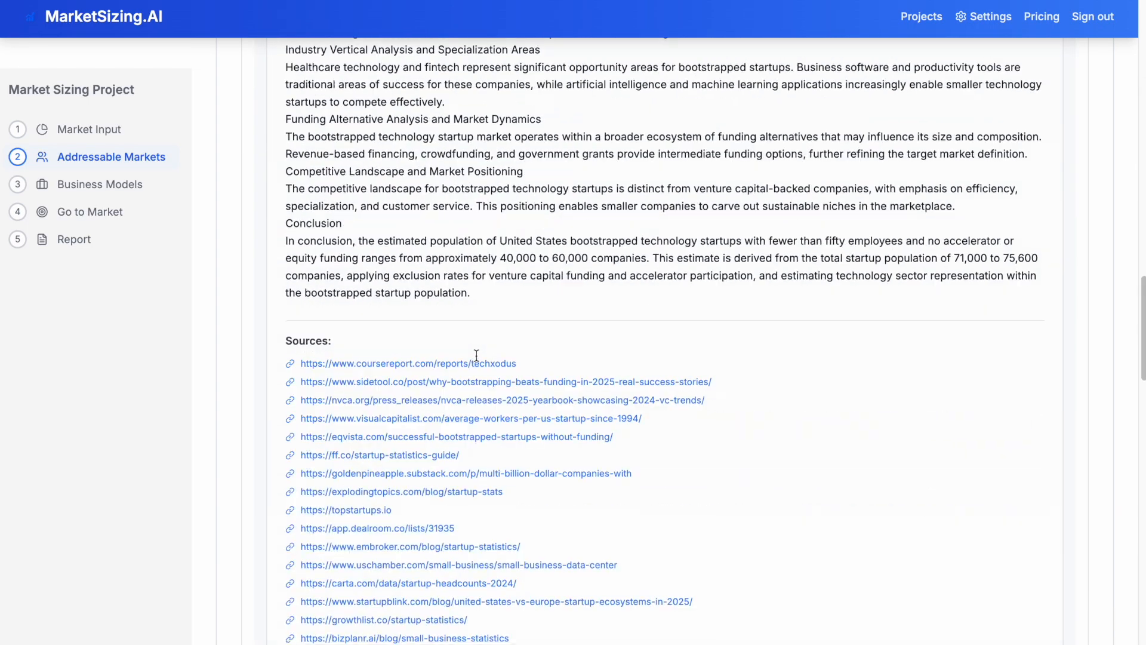
{"action": "scroll", "coordinate": [476, 366], "scroll_direction": "down", "scroll_amount": 3}
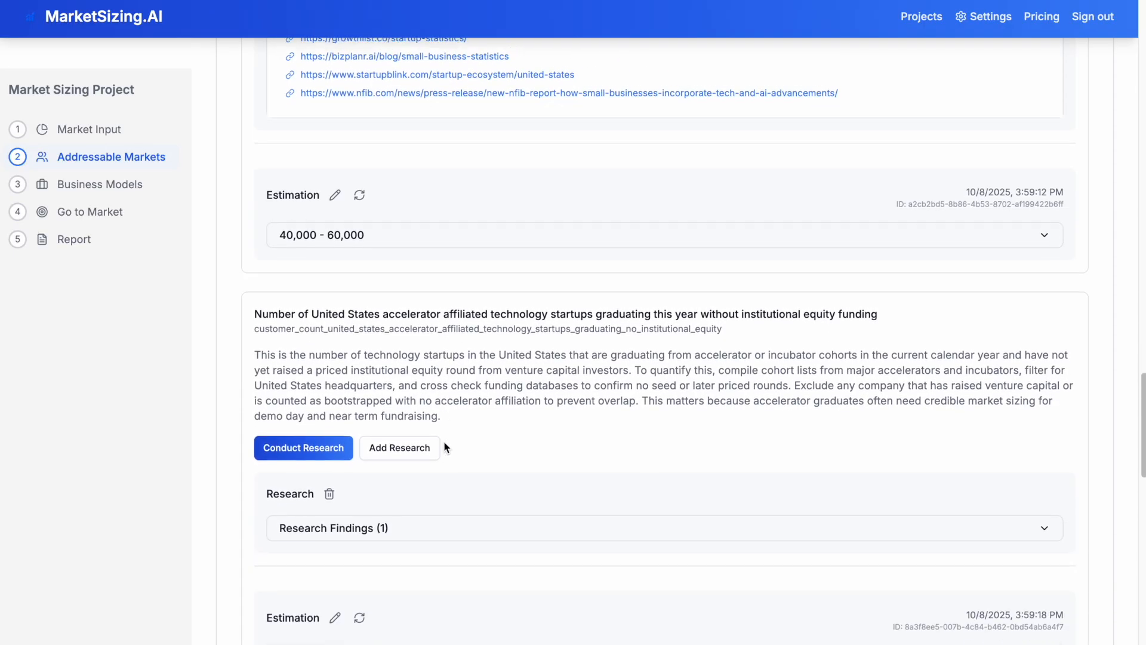
Look through the remaining Tech Startups customer group metrics, from accelerator-affiliated startups to venture-backed first-round startups
{"action": "left_click", "coordinate": [418, 312]}
{"action": "left_click_drag", "start_coordinate": [418, 312], "coordinate": [604, 312]}
{"action": "scroll", "coordinate": [597, 316], "scroll_direction": "down", "scroll_amount": 4}
{"action": "scroll", "coordinate": [521, 408], "scroll_direction": "down", "scroll_amount": 13}
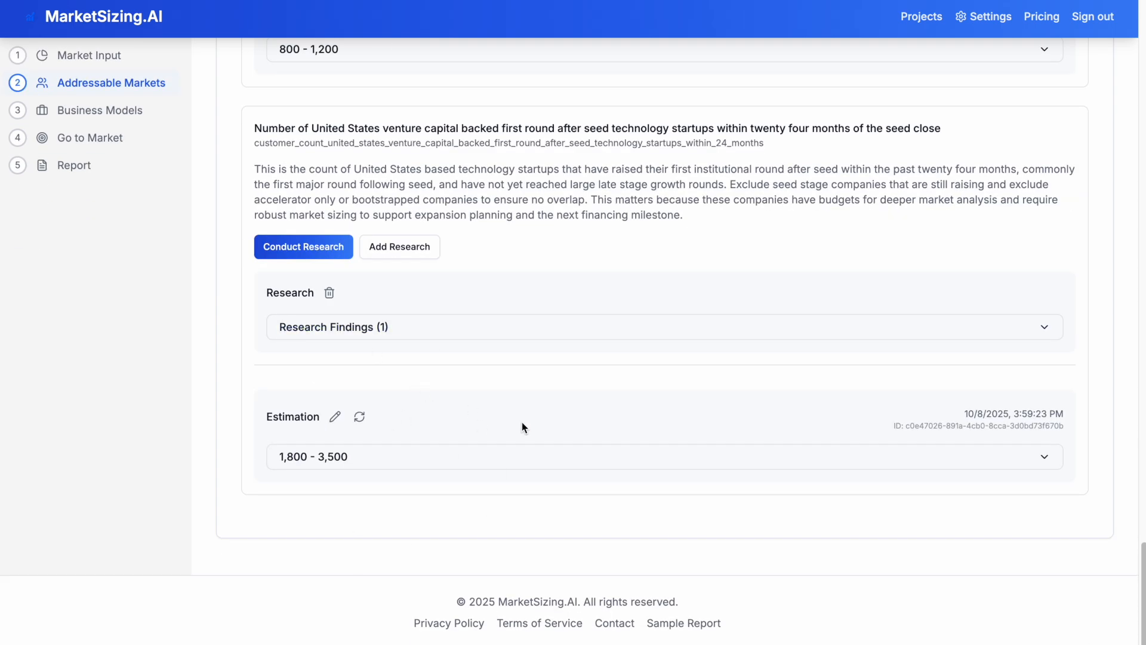
Open the market sizing report and examine the customer counts and annual revenue calculations for TAM, SAM and SOM
{"action": "left_click", "coordinate": [70, 163]}
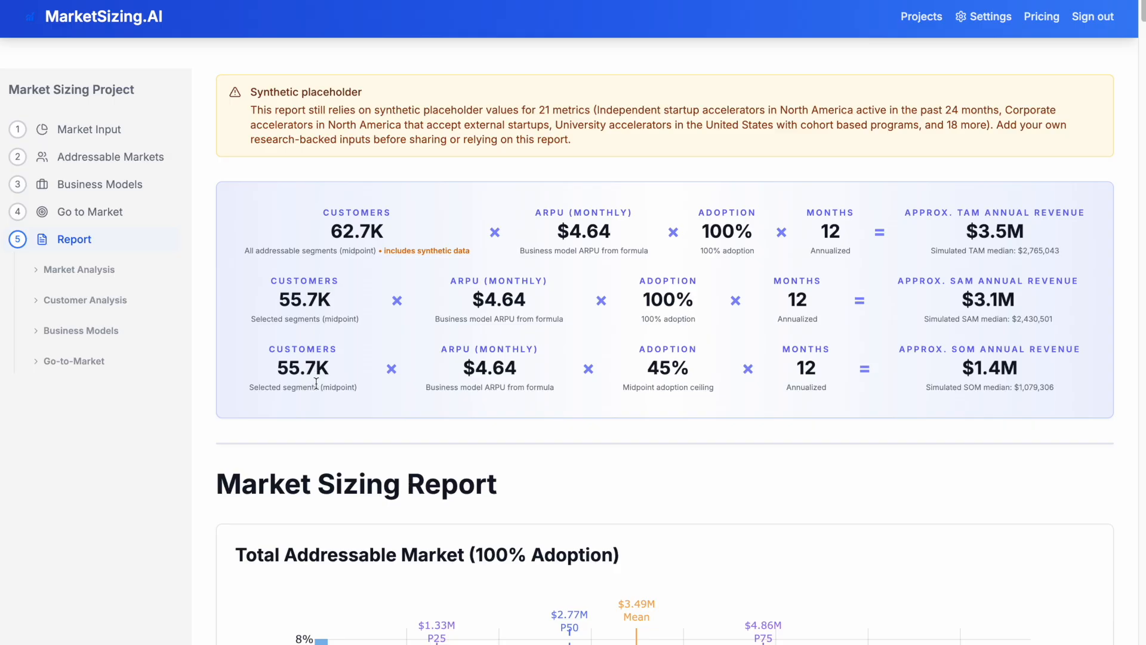
{"action": "left_click_drag", "start_coordinate": [325, 212], "coordinate": [469, 251]}
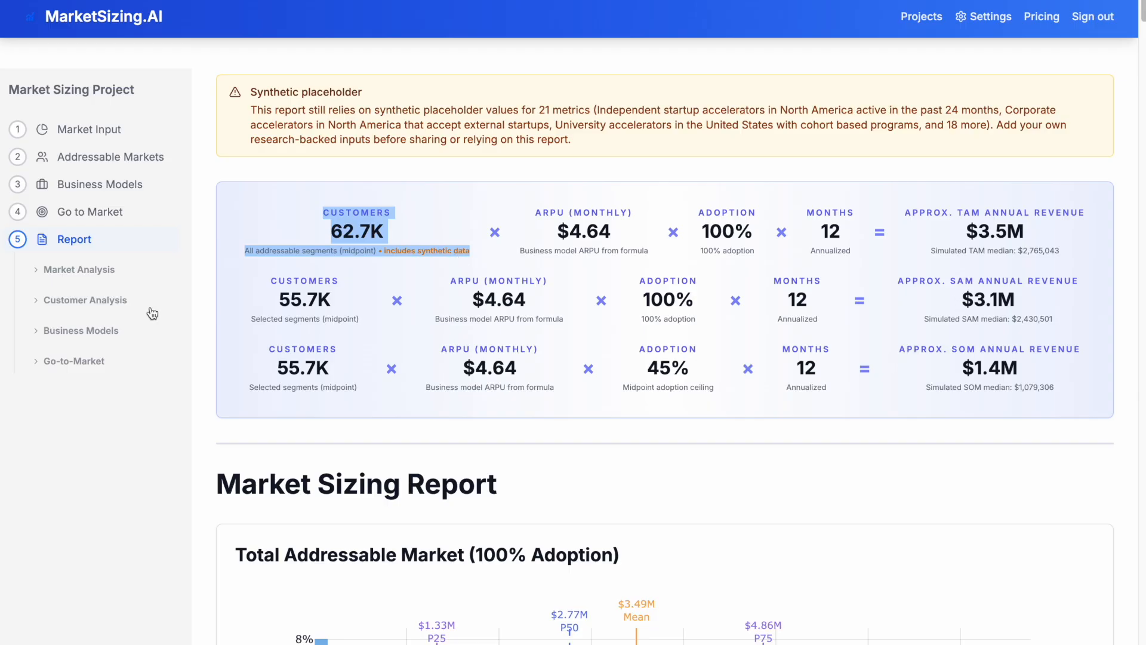
{"action": "left_click_drag", "start_coordinate": [1018, 308], "coordinate": [946, 303]}
{"action": "left_click", "coordinate": [970, 367]}
{"action": "left_click", "coordinate": [1031, 365]}
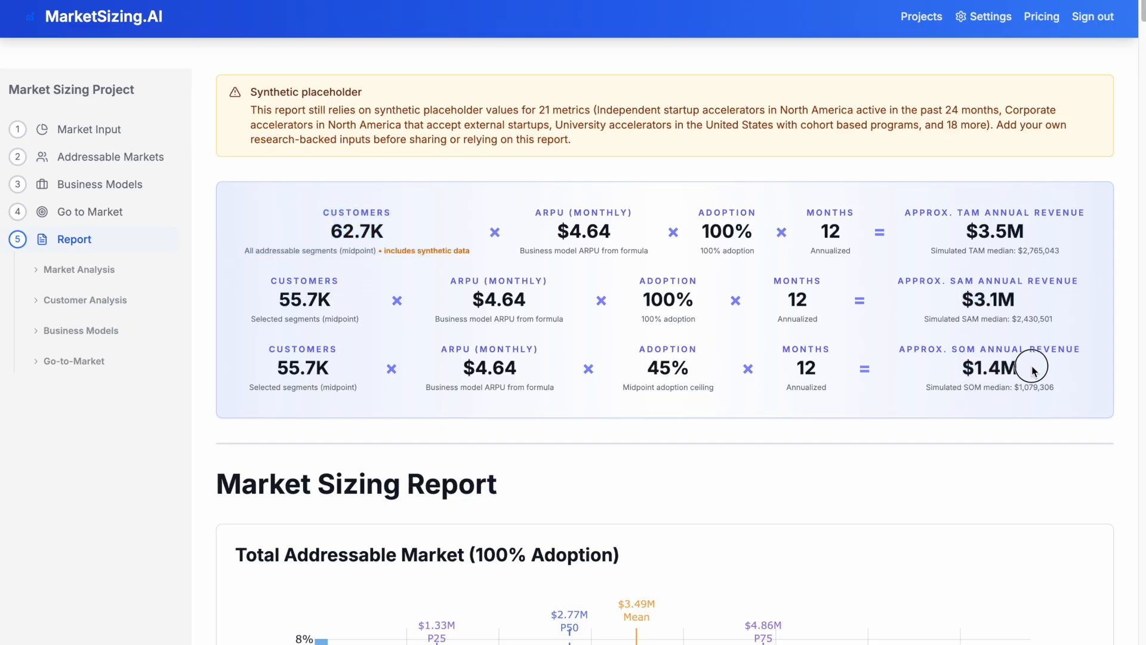
{"action": "left_click_drag", "start_coordinate": [1020, 379], "coordinate": [882, 370]}
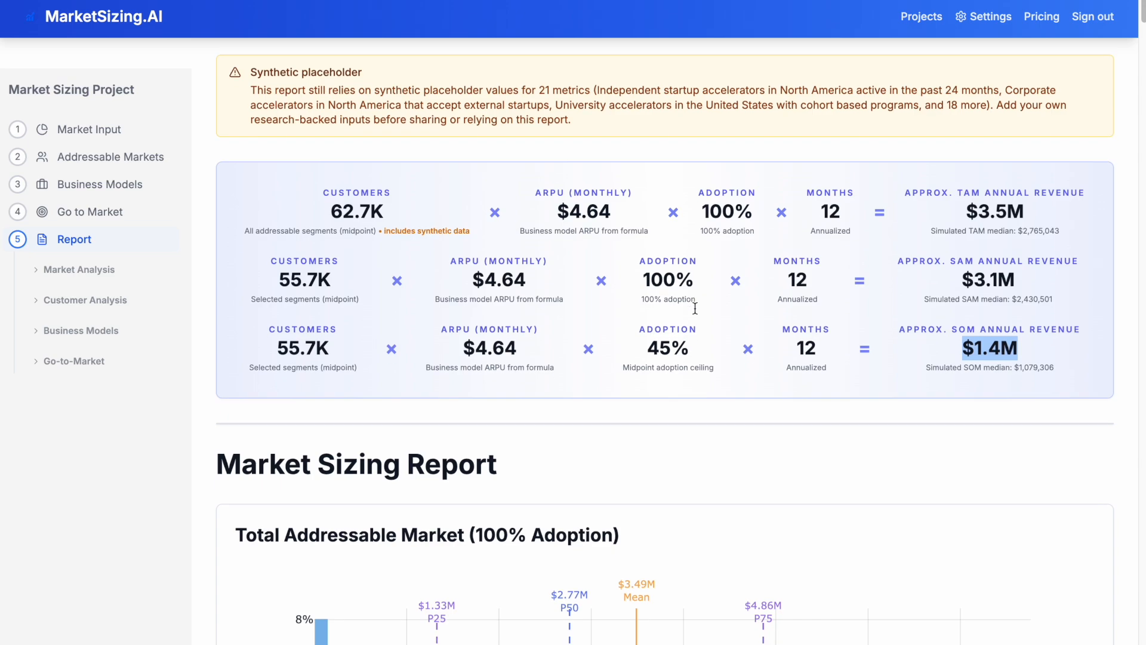
Examine the report's annual revenue distribution charts for the total, serviceable addressable and serviceable obtainable markets
{"action": "scroll", "coordinate": [696, 308], "scroll_direction": "down", "scroll_amount": 5}
{"action": "scroll", "coordinate": [695, 308], "scroll_direction": "up", "scroll_amount": 3}
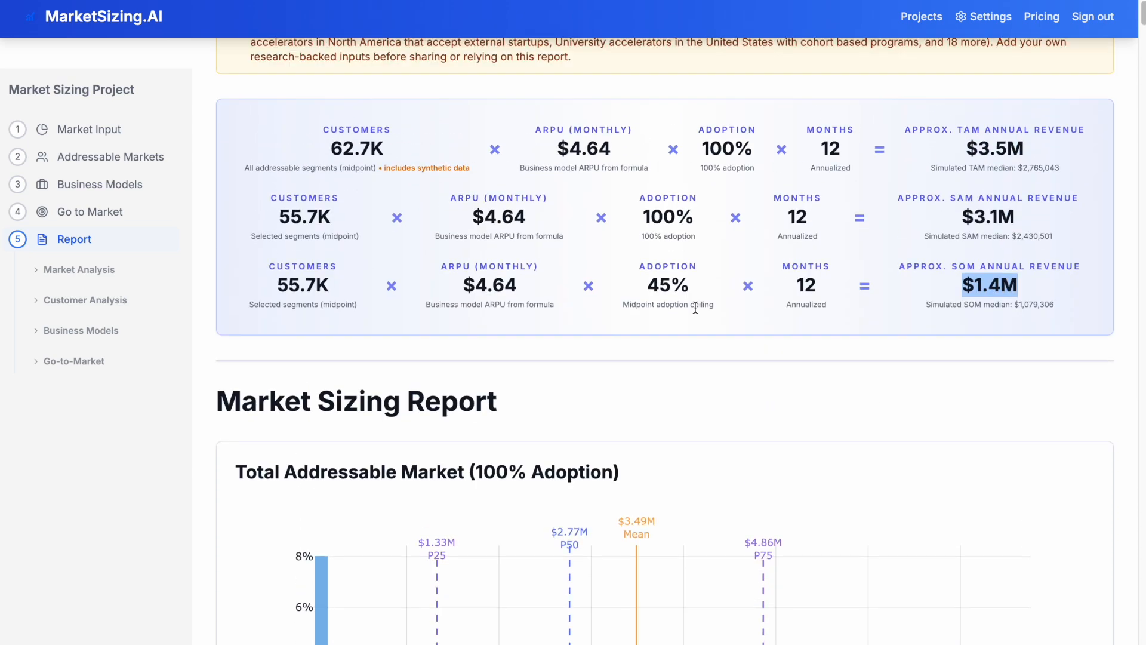
{"action": "scroll", "coordinate": [486, 320], "scroll_direction": "down", "scroll_amount": 13}
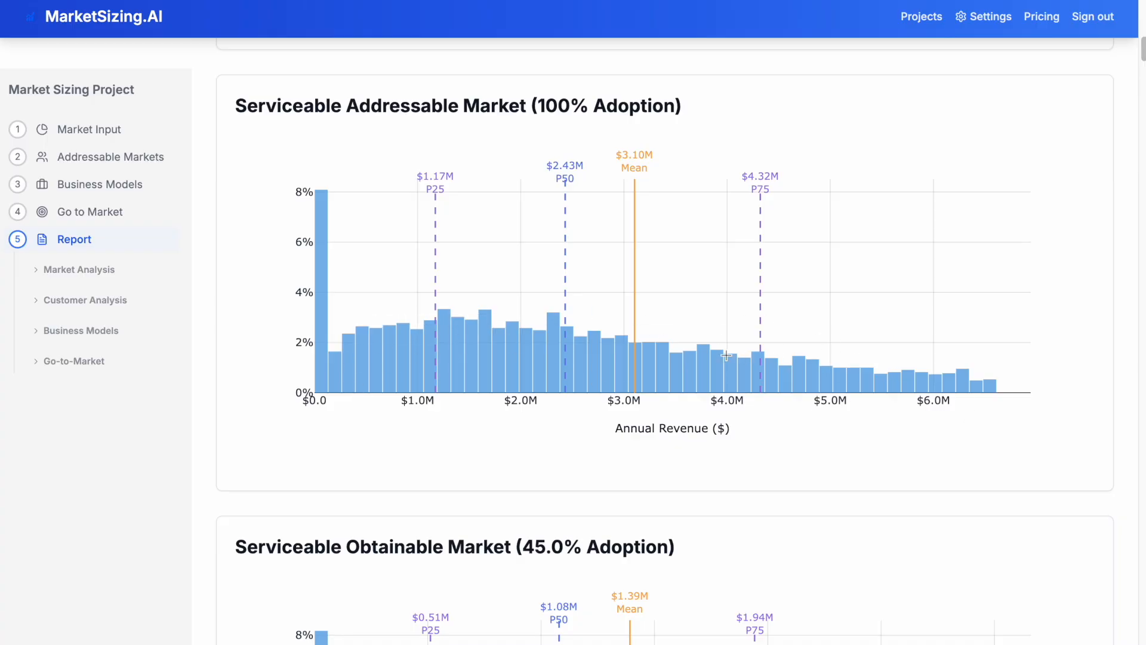
{"action": "scroll", "coordinate": [634, 281], "scroll_direction": "down", "scroll_amount": 5}
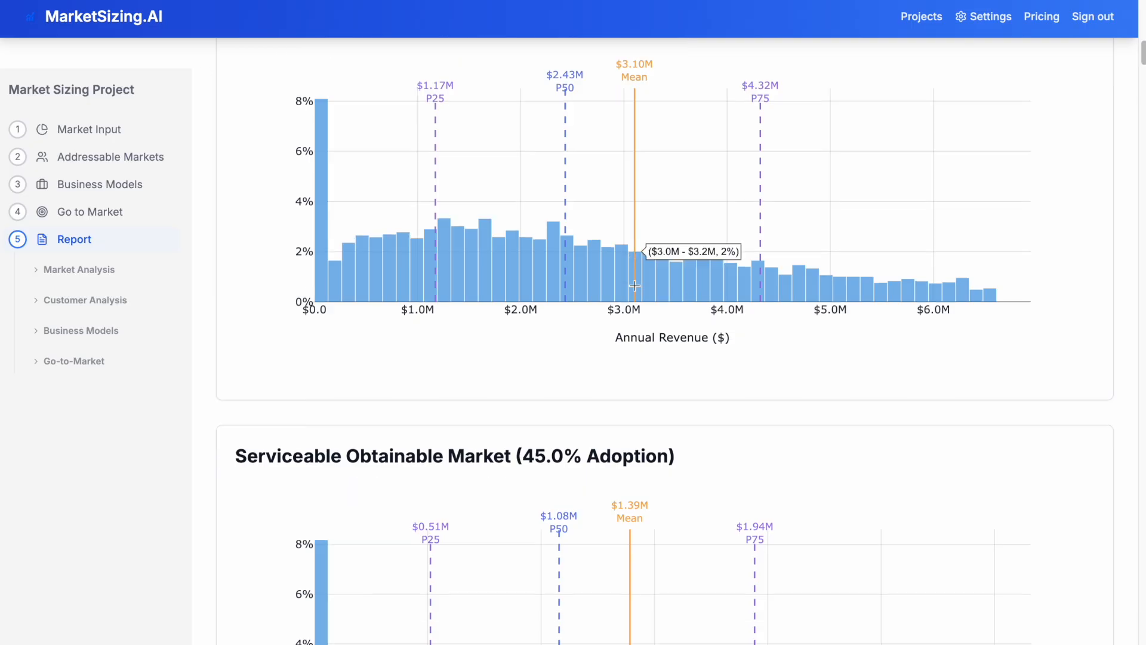
{"action": "scroll", "coordinate": [607, 348], "scroll_direction": "down", "scroll_amount": 2}
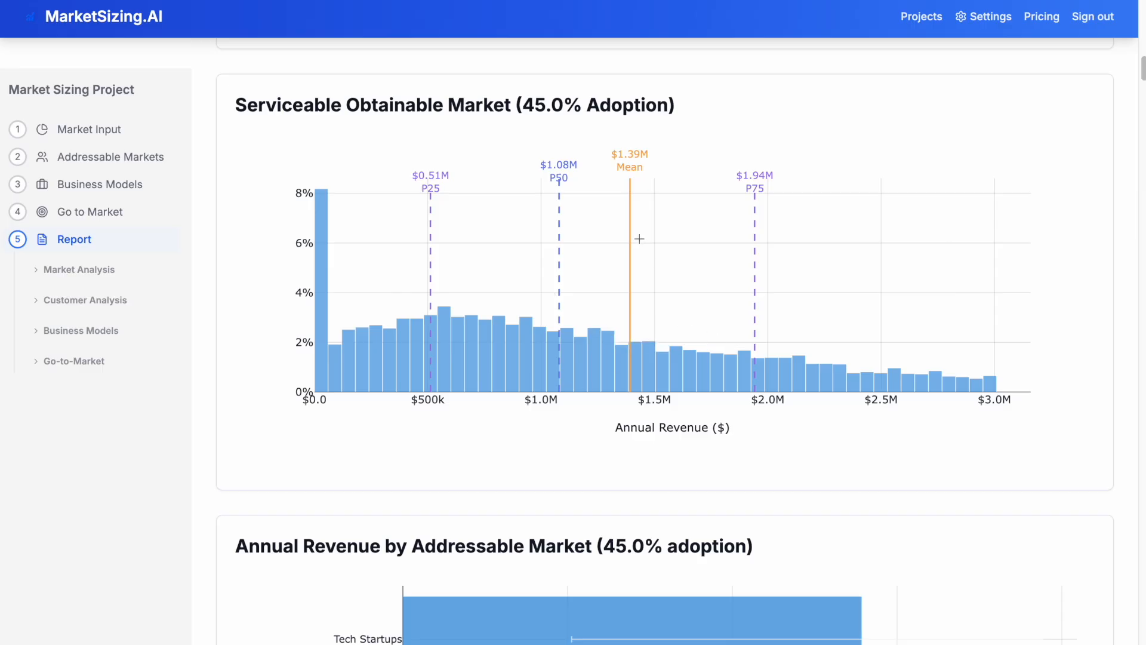
{"action": "scroll", "coordinate": [653, 282], "scroll_direction": "down", "scroll_amount": 2}
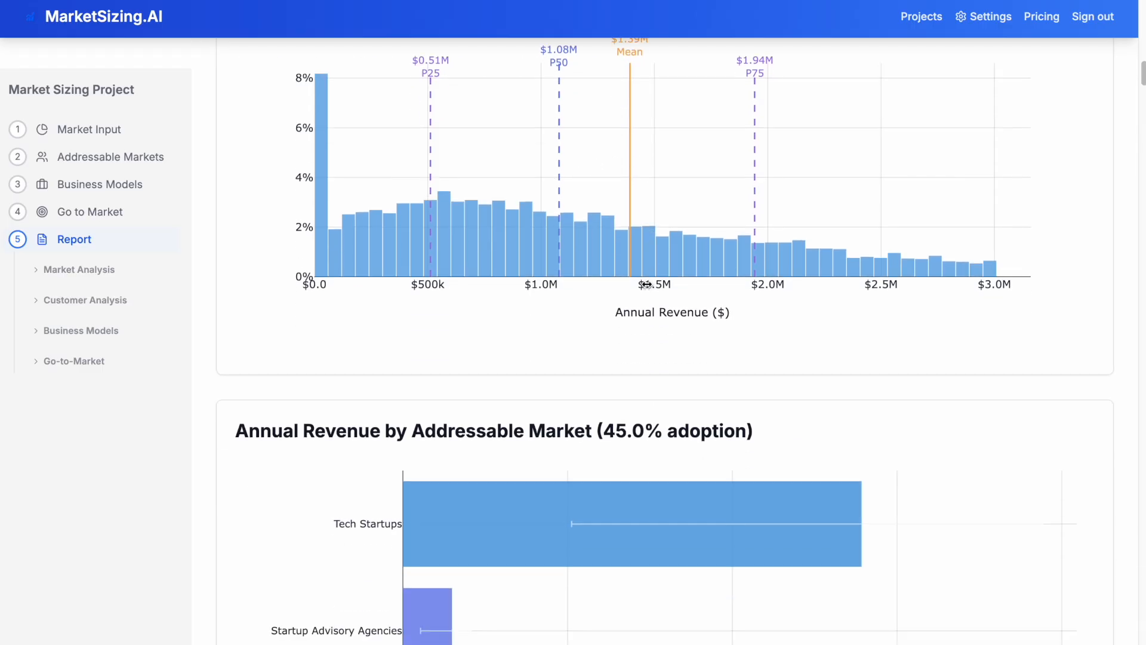
Compare annual revenue across Tech Startups, Startup Advisory Agencies, and Accelerators and Incubators in the addressable market chart
{"action": "scroll", "coordinate": [647, 284], "scroll_direction": "down", "scroll_amount": 2}
{"action": "scroll", "coordinate": [647, 284], "scroll_direction": "down", "scroll_amount": 2}
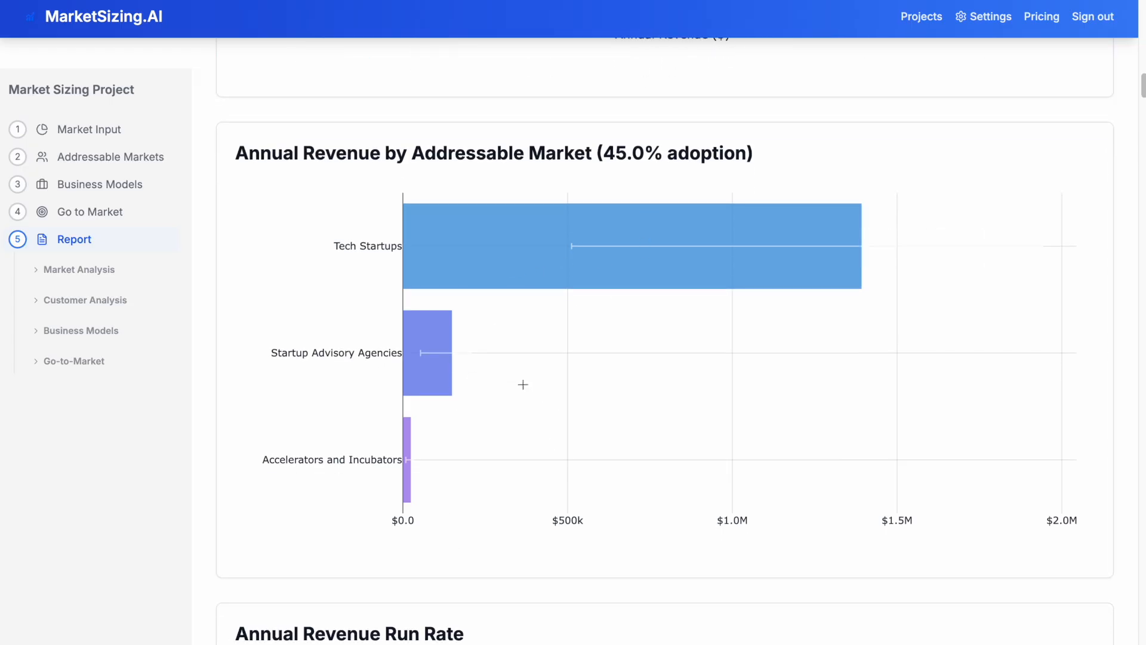
{"action": "scroll", "coordinate": [514, 376], "scroll_direction": "down", "scroll_amount": 1}
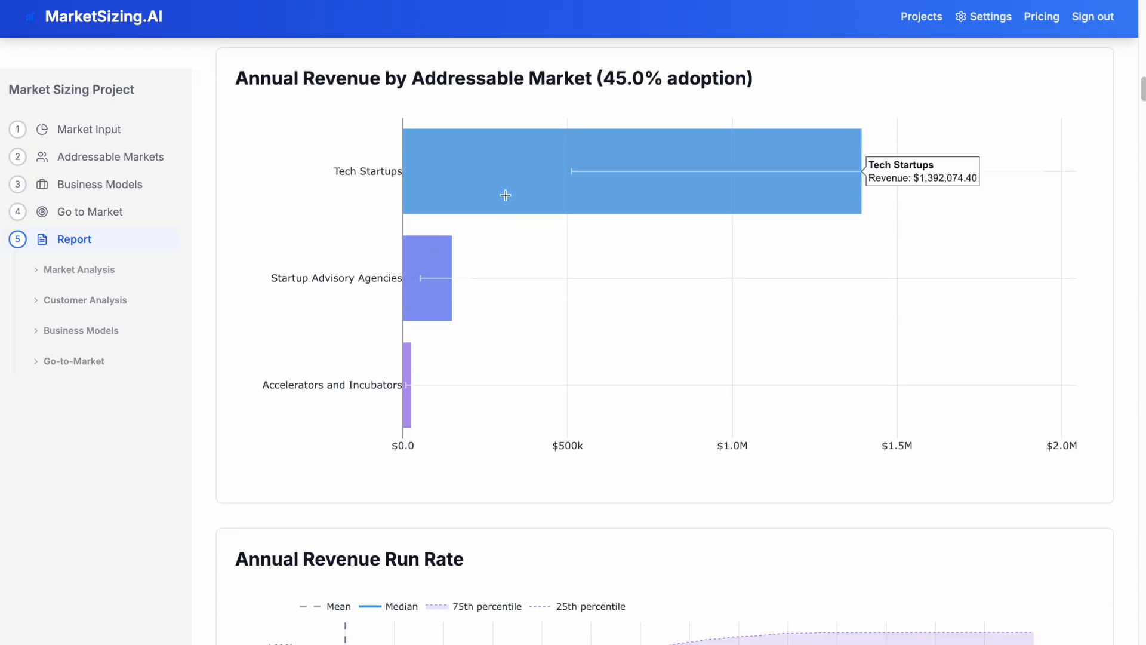
Examine the annual revenue and gross profit run rate projections by months since launch
{"action": "scroll", "coordinate": [505, 195], "scroll_direction": "down", "scroll_amount": 6}
{"action": "scroll", "coordinate": [505, 195], "scroll_direction": "down", "scroll_amount": 1}
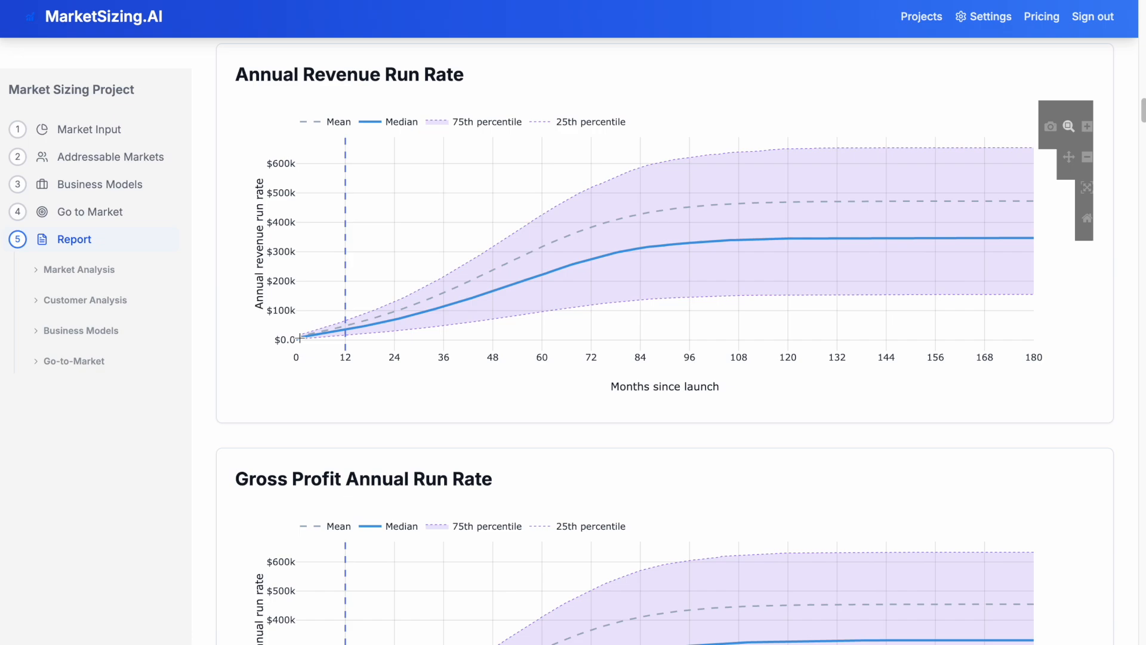
{"action": "scroll", "coordinate": [314, 348], "scroll_direction": "down", "scroll_amount": 2}
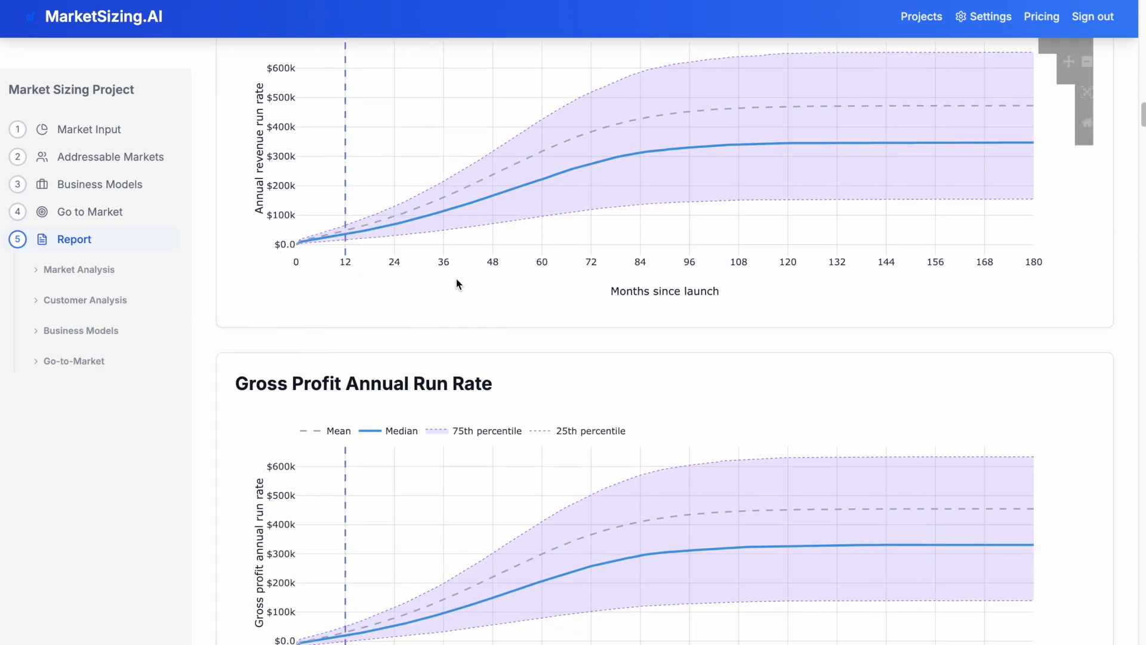
{"action": "scroll", "coordinate": [680, 172], "scroll_direction": "down", "scroll_amount": 1}
{"action": "scroll", "coordinate": [680, 173], "scroll_direction": "down", "scroll_amount": 3}
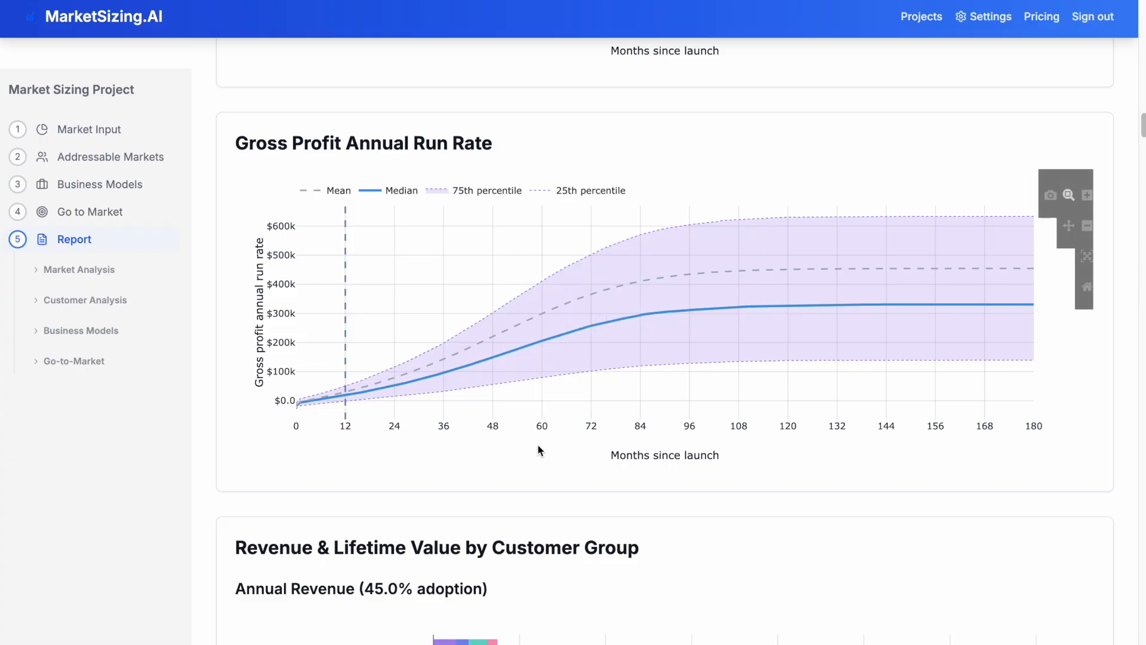
{"action": "scroll", "coordinate": [538, 446], "scroll_direction": "up", "scroll_amount": 3}
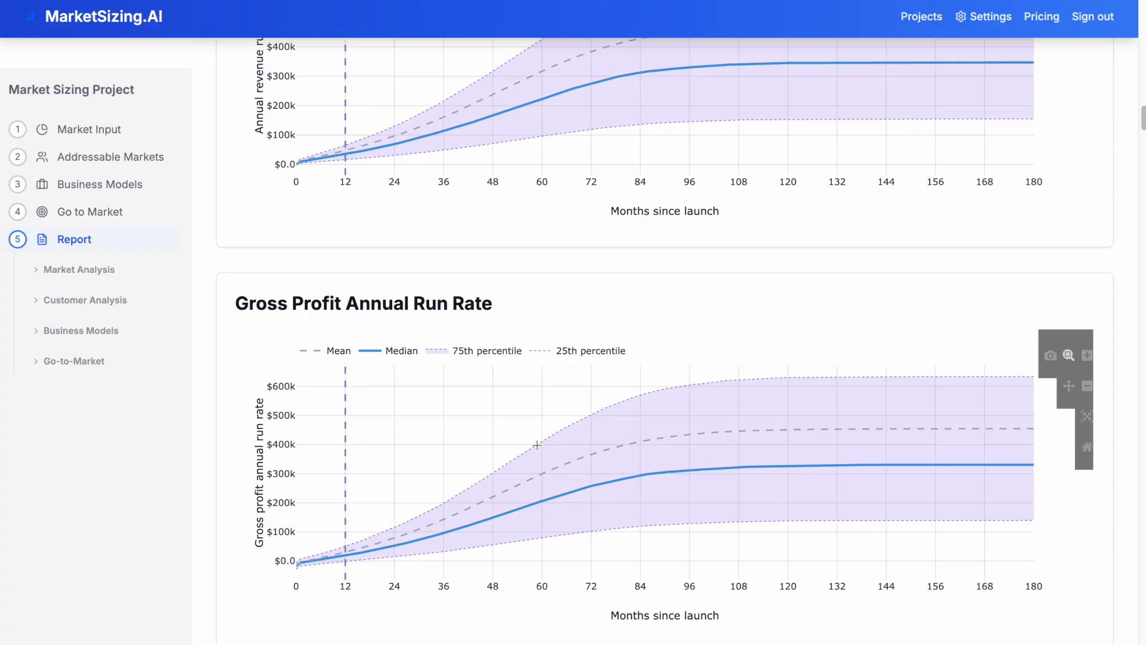
{"action": "scroll", "coordinate": [537, 445], "scroll_direction": "down", "scroll_amount": 1}
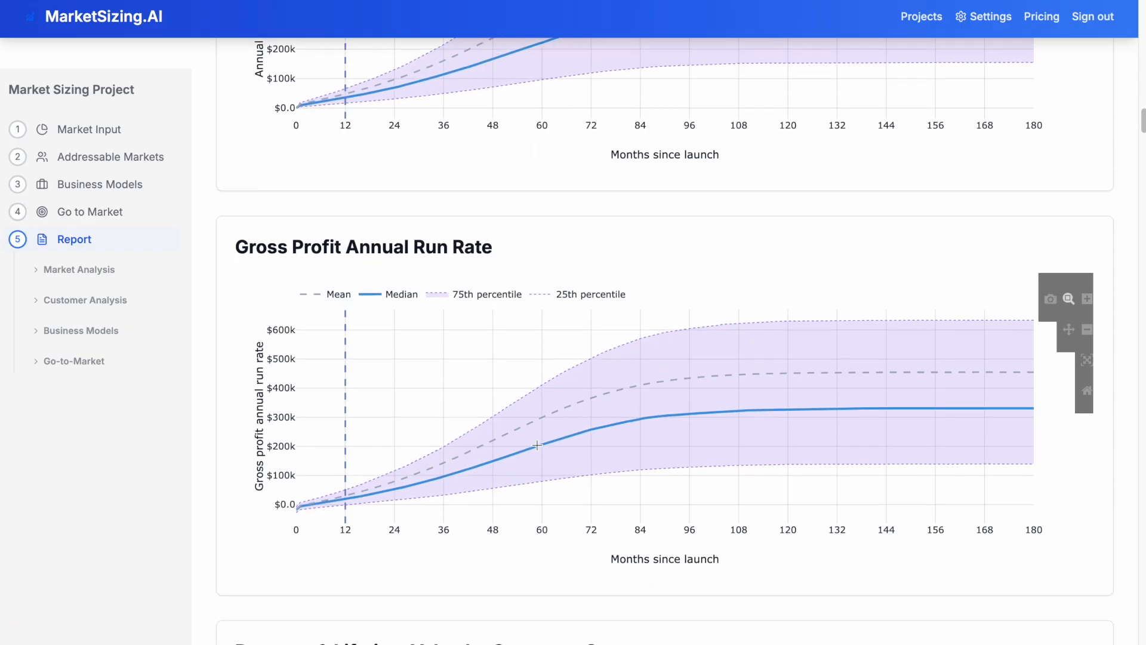
Review annual revenue by customer group and inspect the customer lifetime value of pitch deck and fundraising advisory studios
{"action": "scroll", "coordinate": [538, 445], "scroll_direction": "down", "scroll_amount": 9}
{"action": "scroll", "coordinate": [538, 449], "scroll_direction": "down", "scroll_amount": 1}
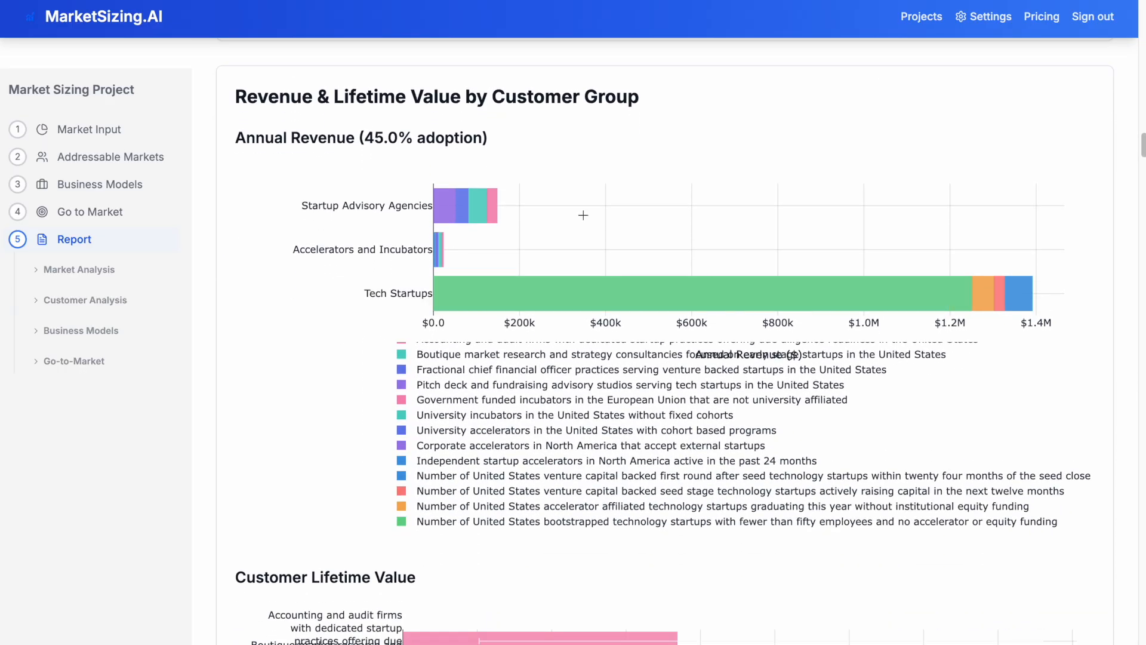
{"action": "scroll", "coordinate": [616, 205], "scroll_direction": "down", "scroll_amount": 1}
{"action": "scroll", "coordinate": [615, 204], "scroll_direction": "down", "scroll_amount": 5}
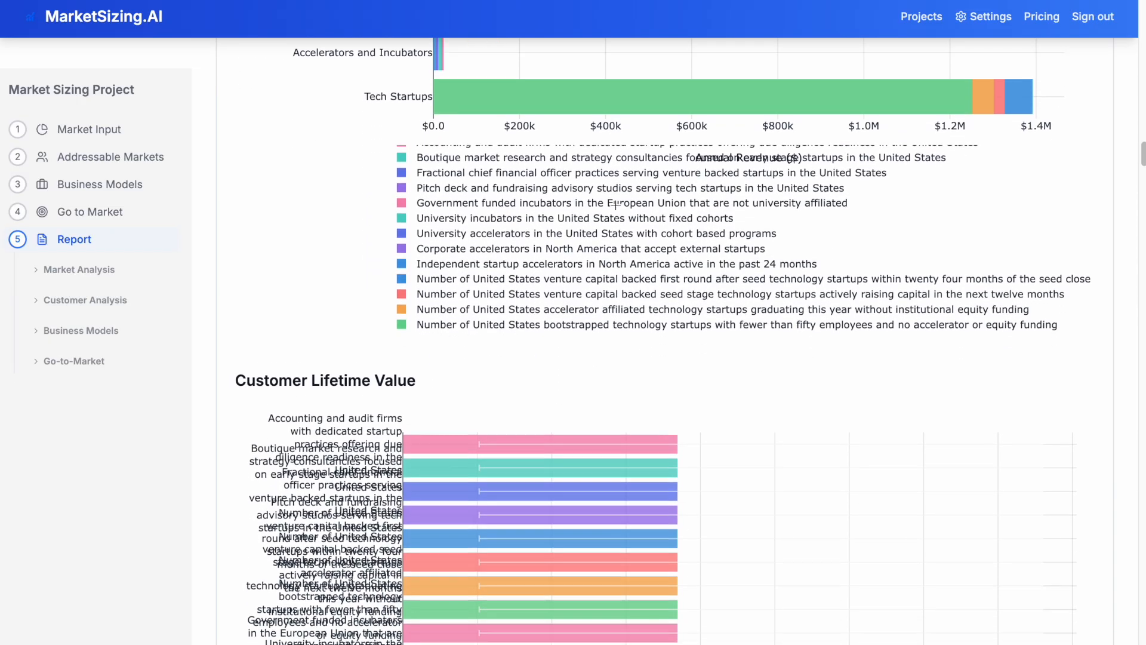
{"action": "scroll", "coordinate": [618, 211], "scroll_direction": "down", "scroll_amount": 2}
{"action": "scroll", "coordinate": [616, 204], "scroll_direction": "down", "scroll_amount": 2}
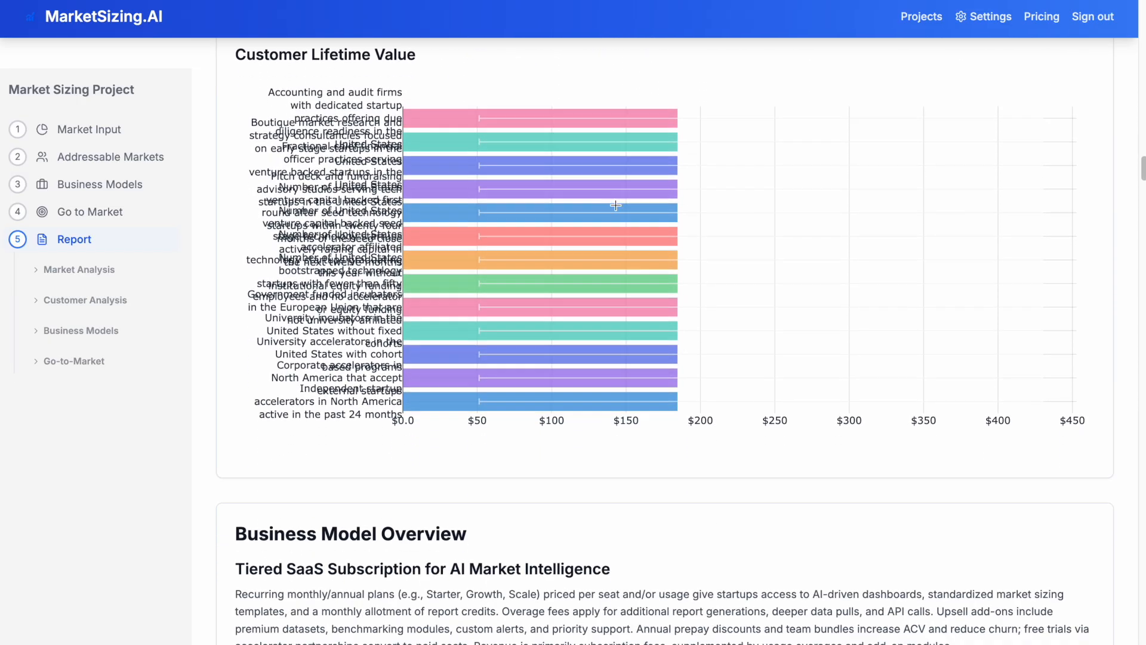
{"action": "mouse_move", "coordinate": [557, 154]}
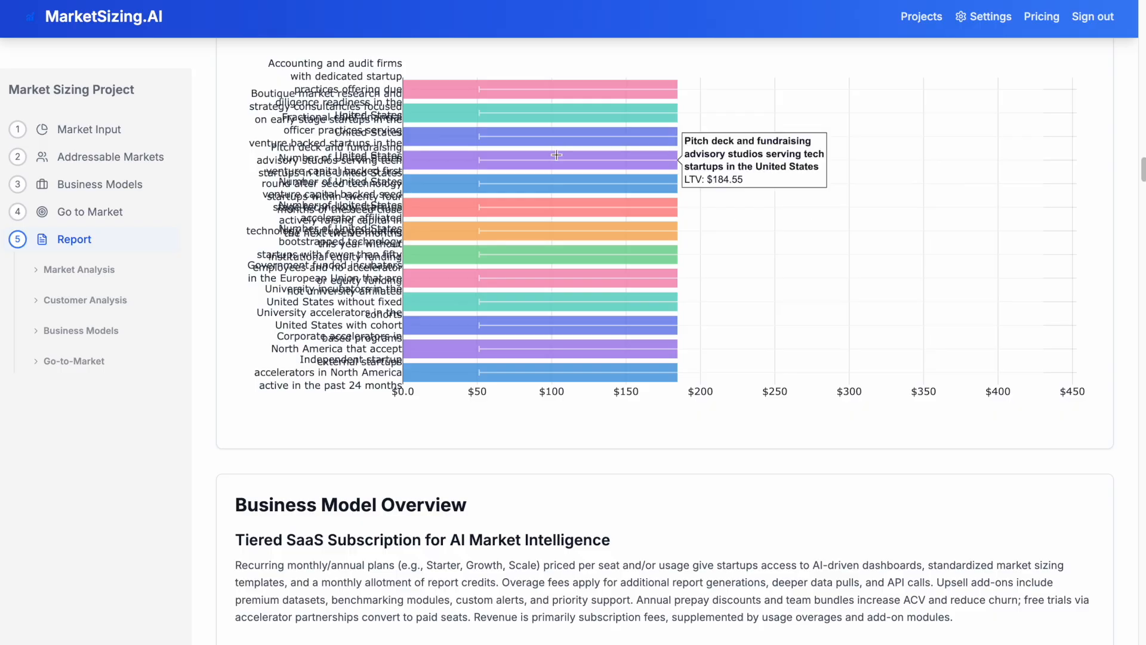
Read the report's Business Model Overview and examine the isolated revenue contribution of each business model
{"action": "scroll", "coordinate": [557, 154], "scroll_direction": "down", "scroll_amount": 6}
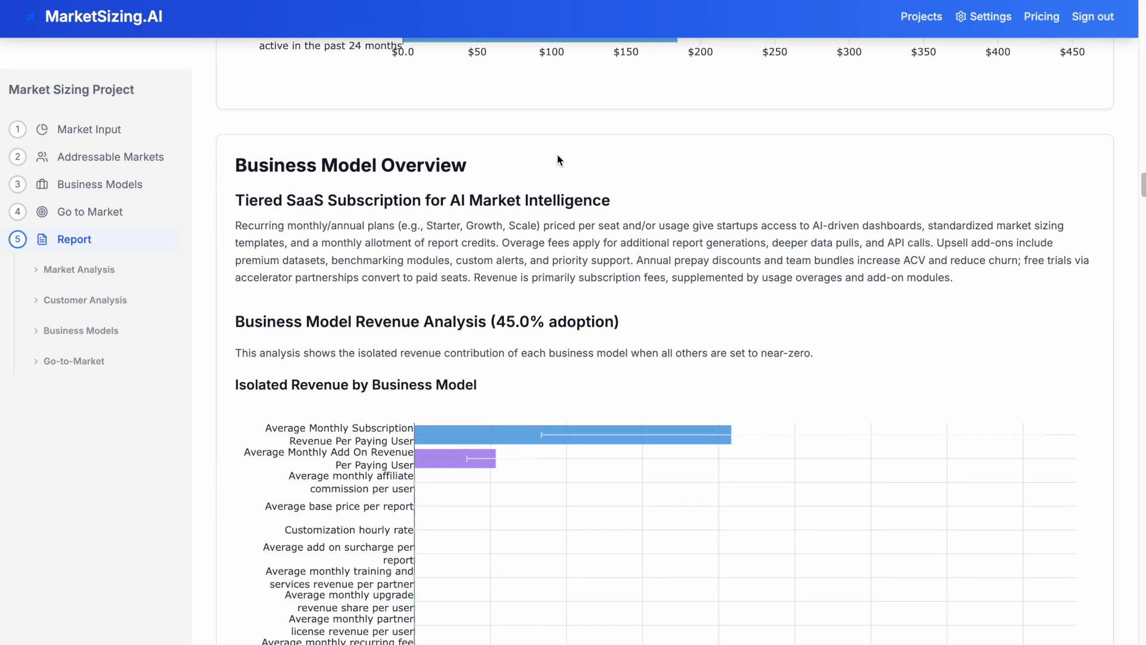
{"action": "scroll", "coordinate": [559, 160], "scroll_direction": "down", "scroll_amount": 2}
{"action": "scroll", "coordinate": [556, 155], "scroll_direction": "down", "scroll_amount": 1}
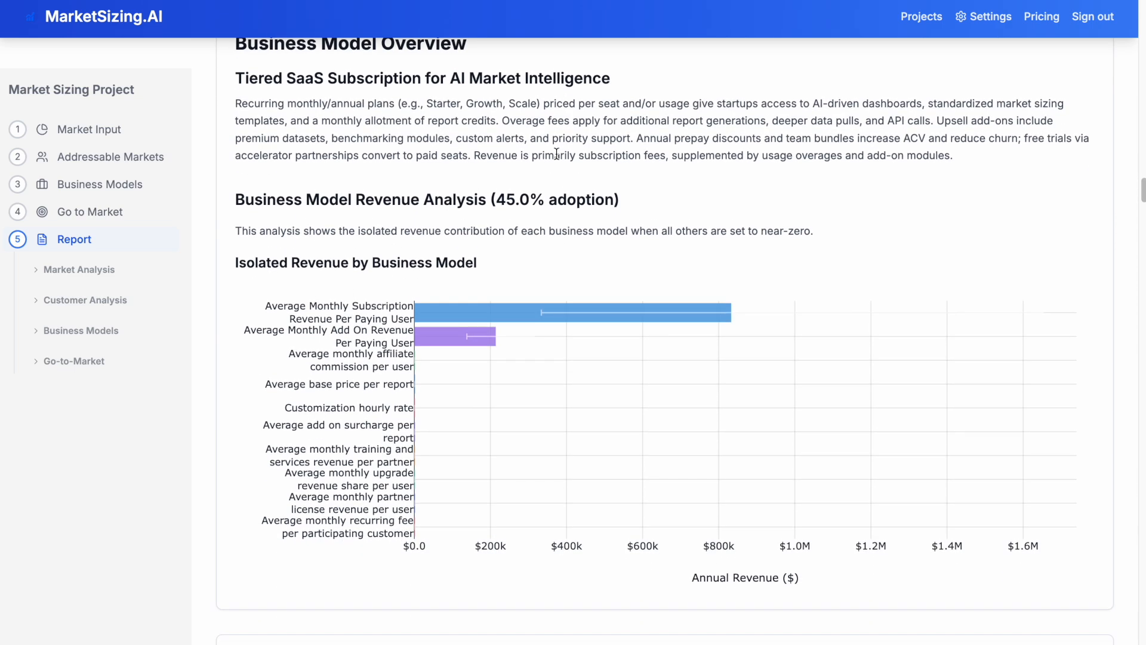
{"action": "scroll", "coordinate": [557, 155], "scroll_direction": "down", "scroll_amount": 4}
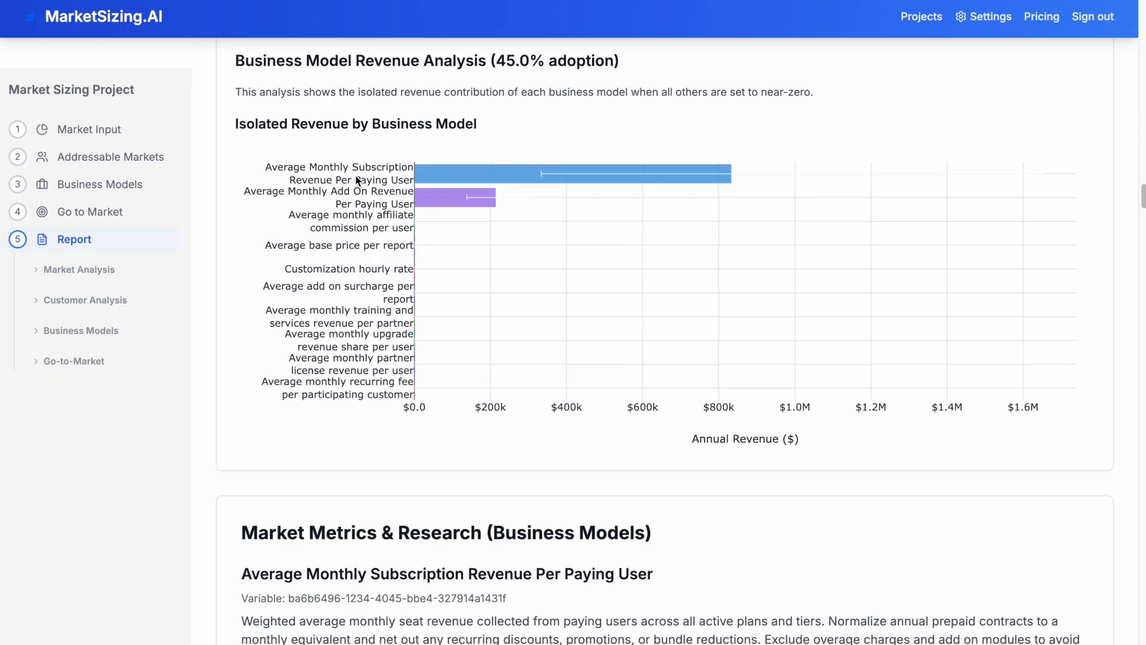
Inspect the probability distribution of average monthly subscription revenue per paying user around its 25th percentile and median
{"action": "scroll", "coordinate": [357, 180], "scroll_direction": "down", "scroll_amount": 7}
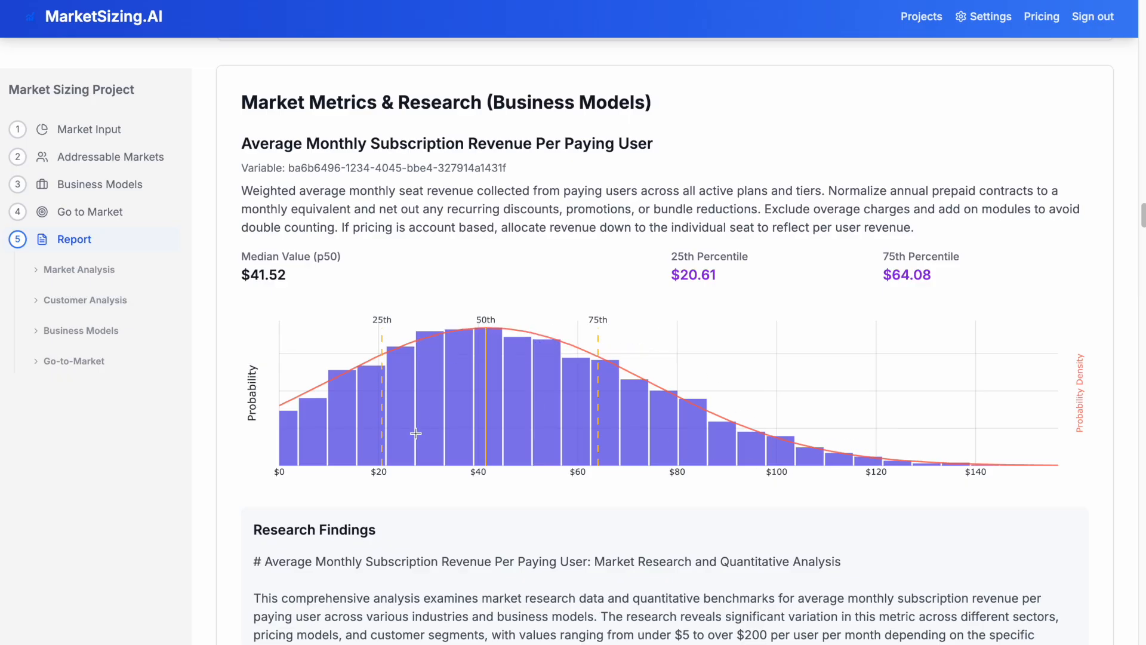
{"action": "mouse_move", "coordinate": [422, 436]}
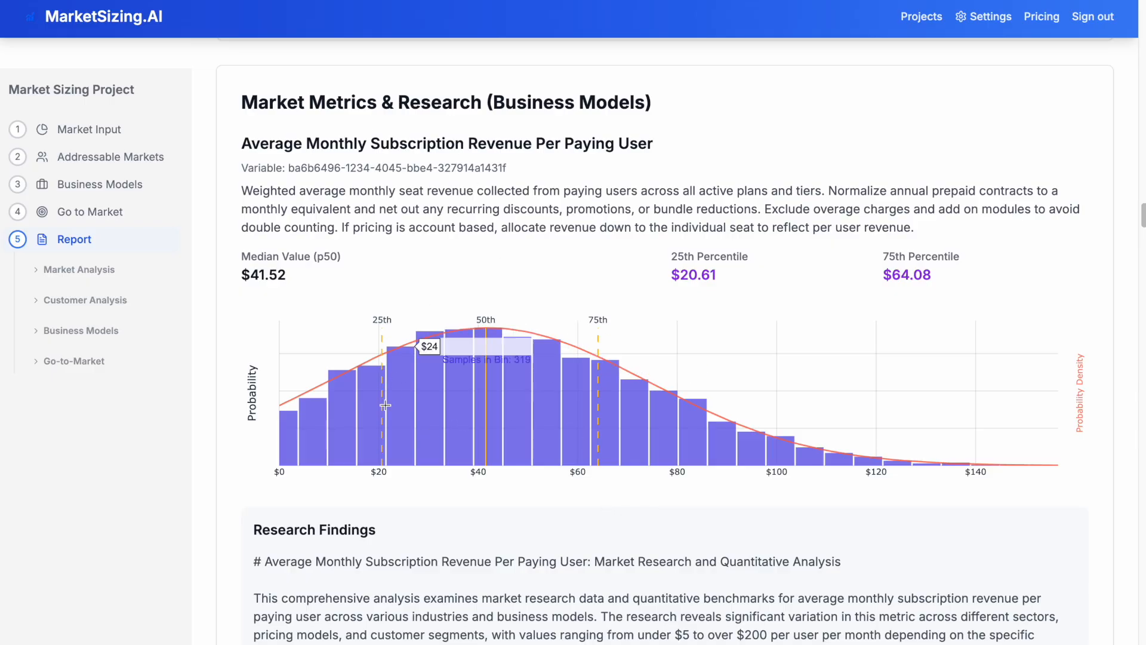
{"action": "mouse_move", "coordinate": [493, 332]}
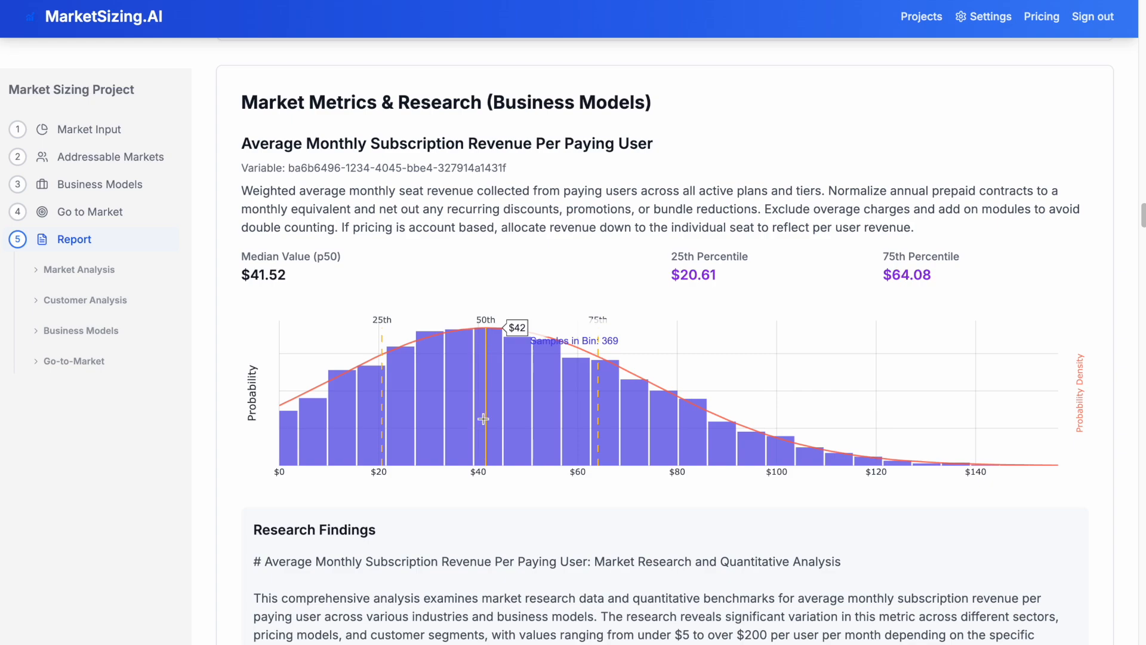
{"action": "scroll", "coordinate": [483, 418], "scroll_direction": "down", "scroll_amount": 3}
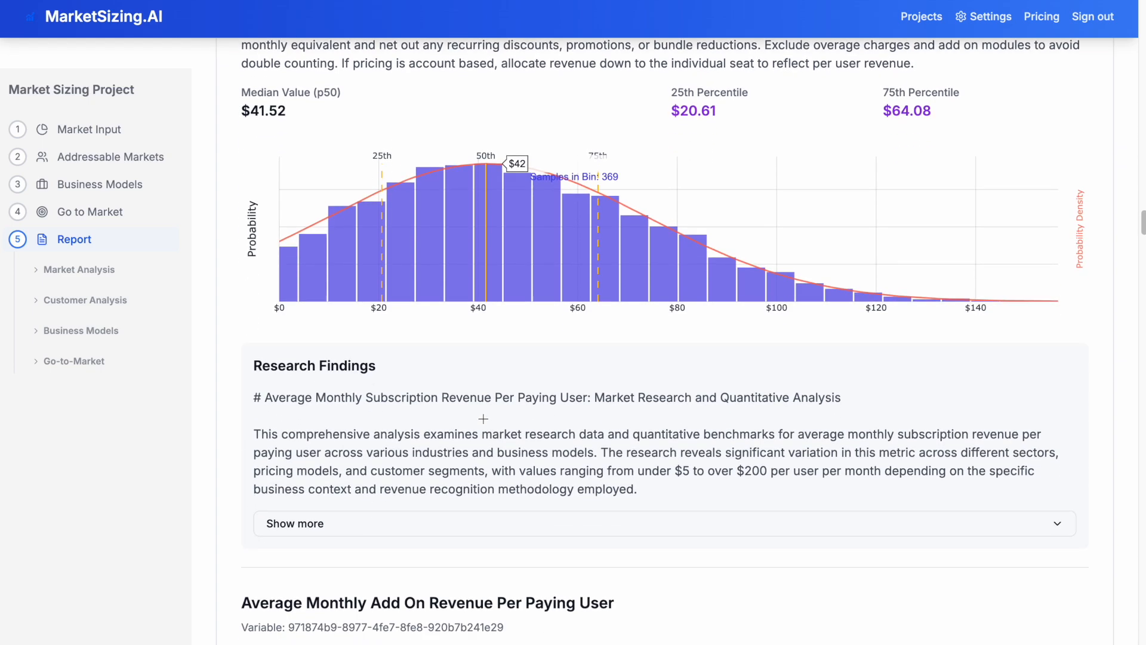
Review the report's customer count by addressable market and the adoption ceiling distribution in the Go-to-Market metrics
{"action": "left_click", "coordinate": [117, 304]}
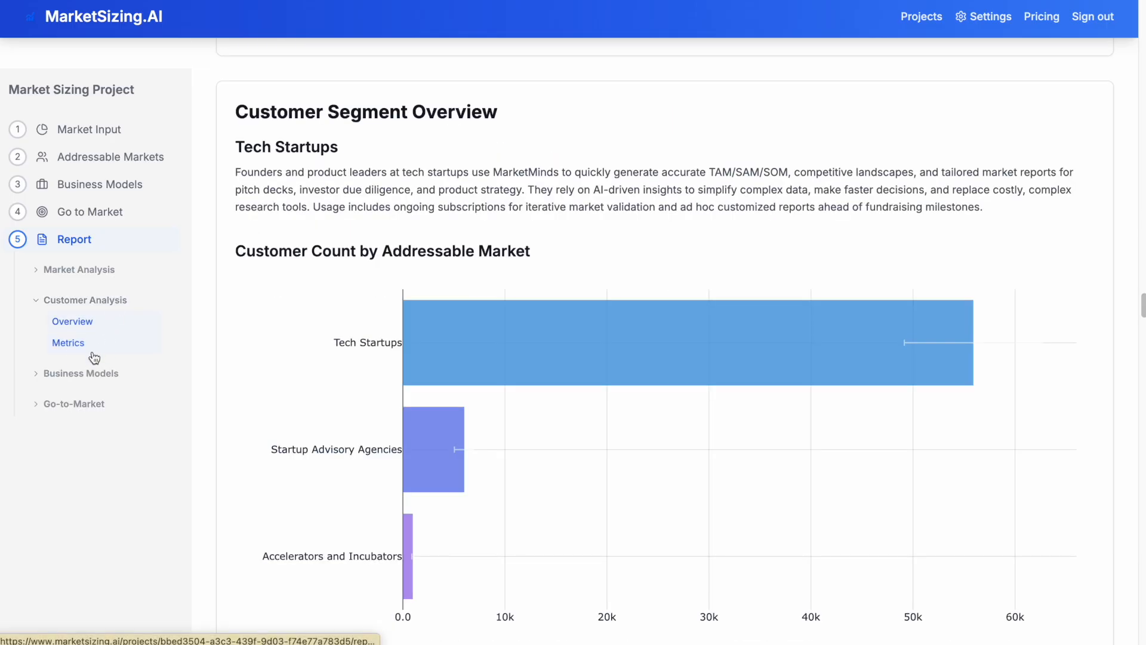
{"action": "left_click", "coordinate": [99, 325]}
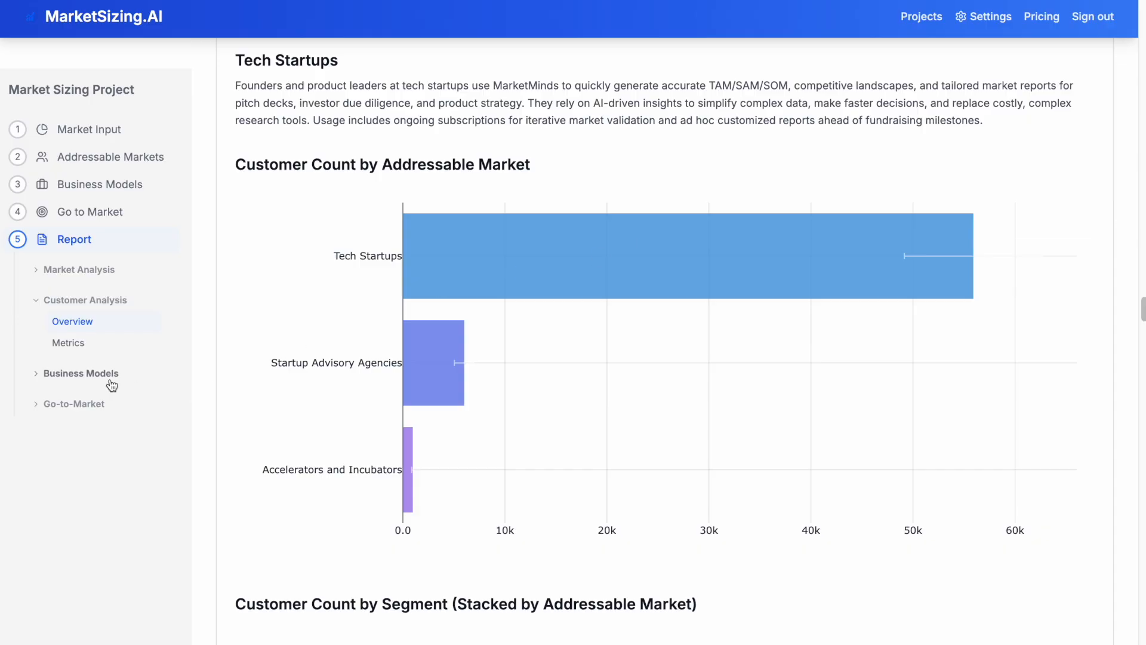
{"action": "left_click", "coordinate": [91, 404]}
{"action": "left_click", "coordinate": [103, 425]}
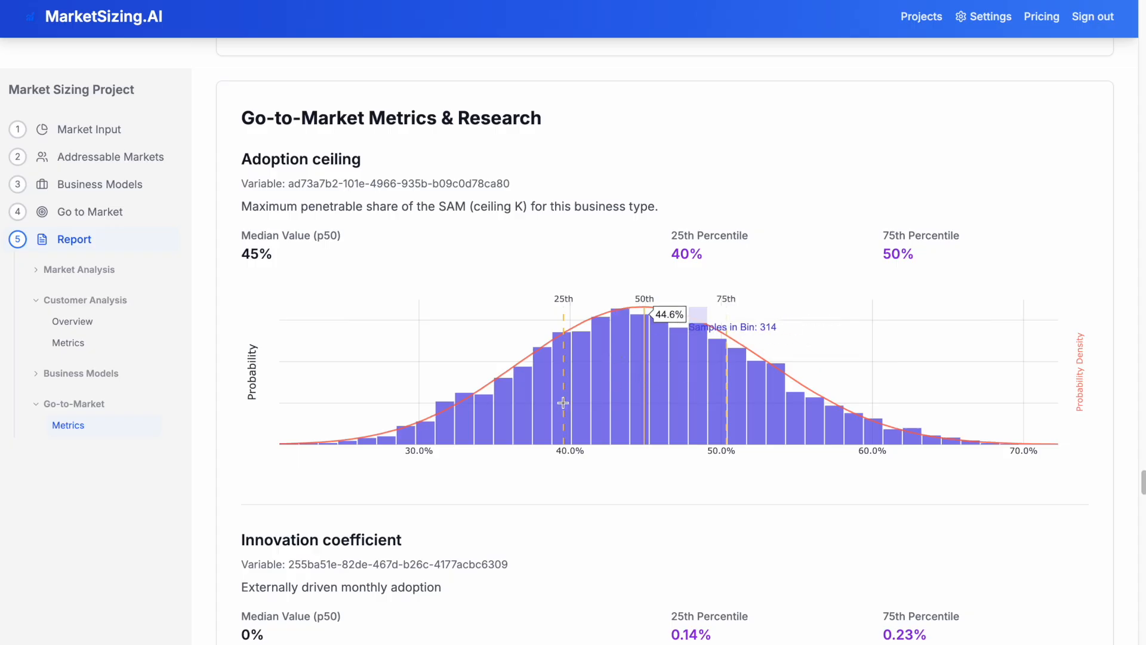
Conduct research for the adoption ceiling metric of the Bass Diffusion adoption curve in the Go to Market stage
{"action": "left_click", "coordinate": [106, 225]}
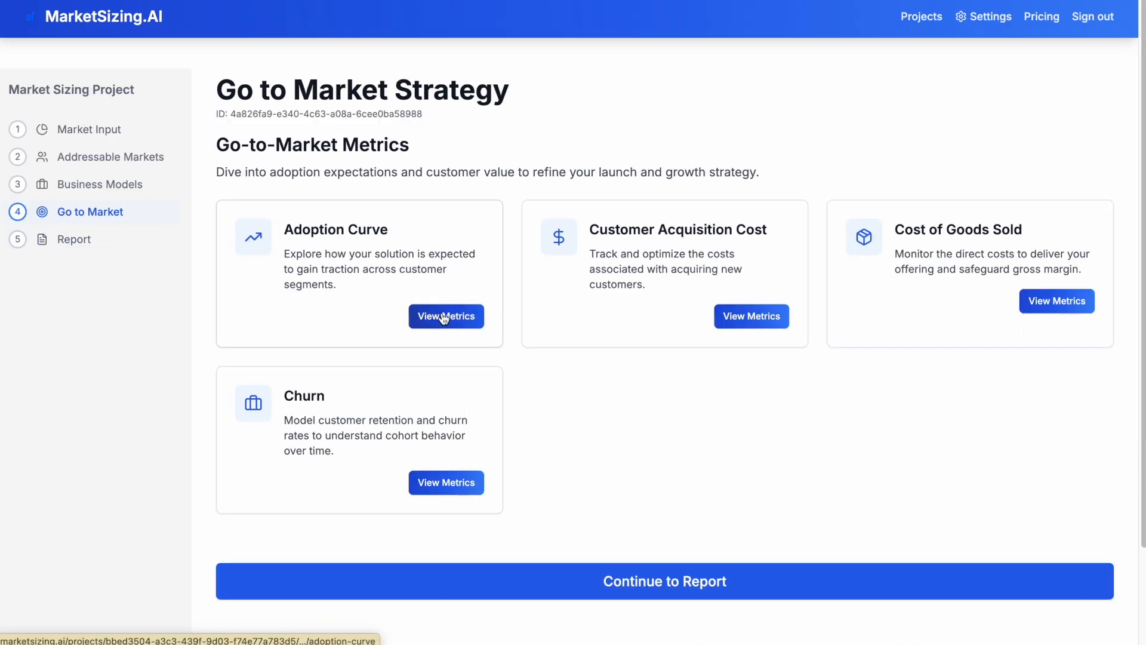
{"action": "left_click", "coordinate": [444, 312]}
{"action": "scroll", "coordinate": [425, 328], "scroll_direction": "down", "scroll_amount": 2}
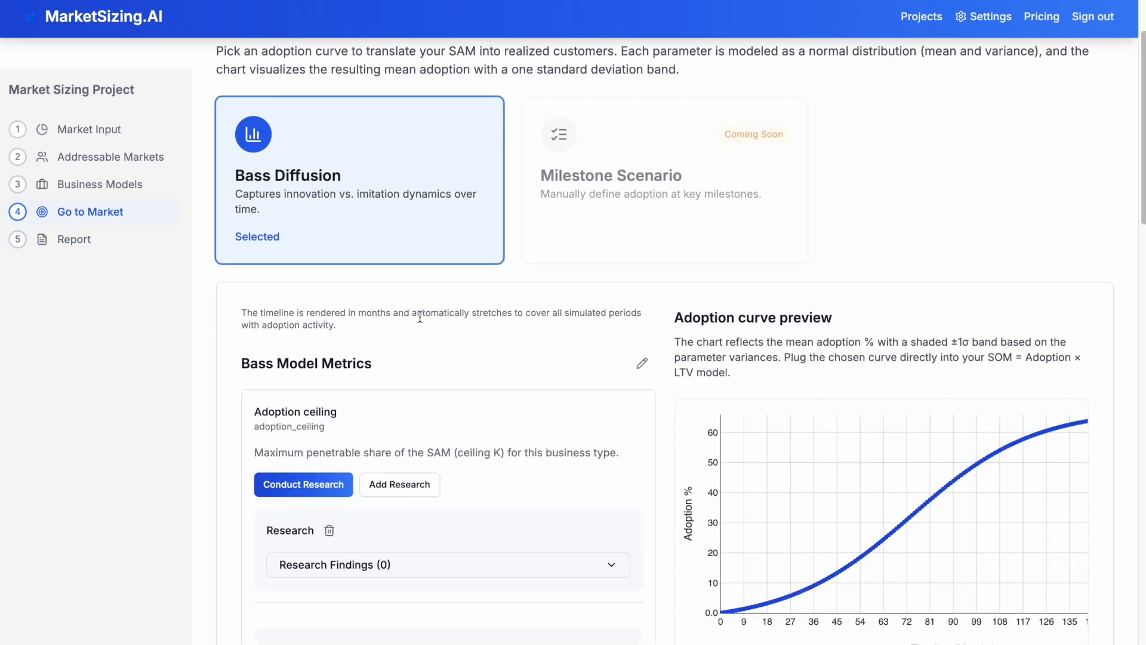
{"action": "scroll", "coordinate": [418, 321], "scroll_direction": "down", "scroll_amount": 2}
{"action": "scroll", "coordinate": [496, 364], "scroll_direction": "down", "scroll_amount": 4}
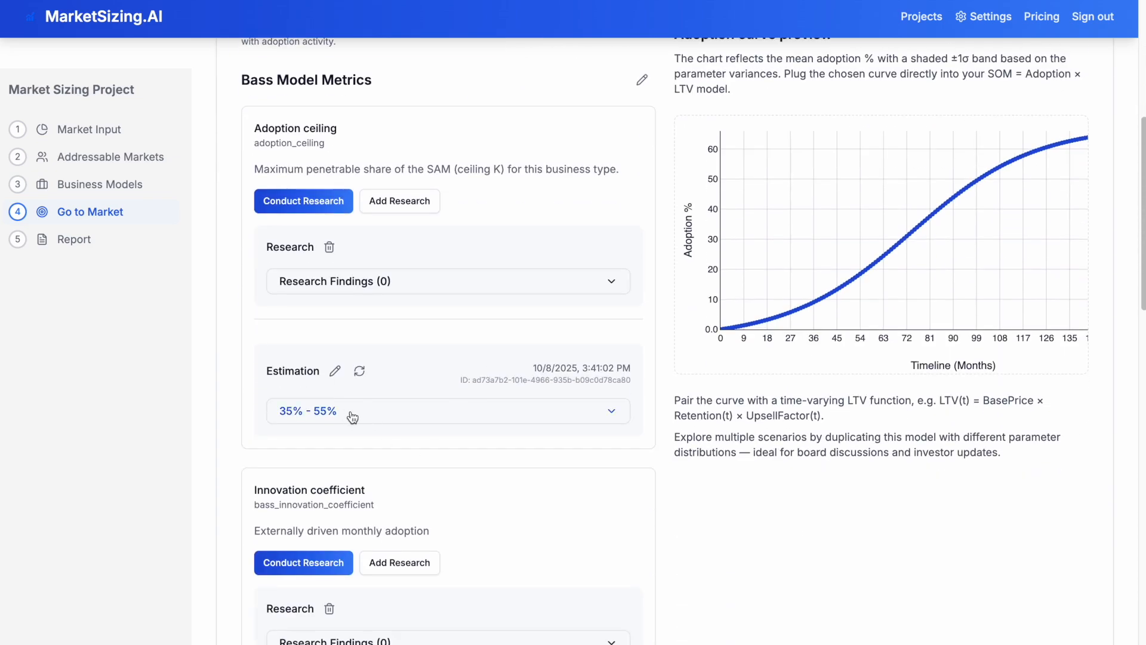
{"action": "left_click", "coordinate": [315, 206]}
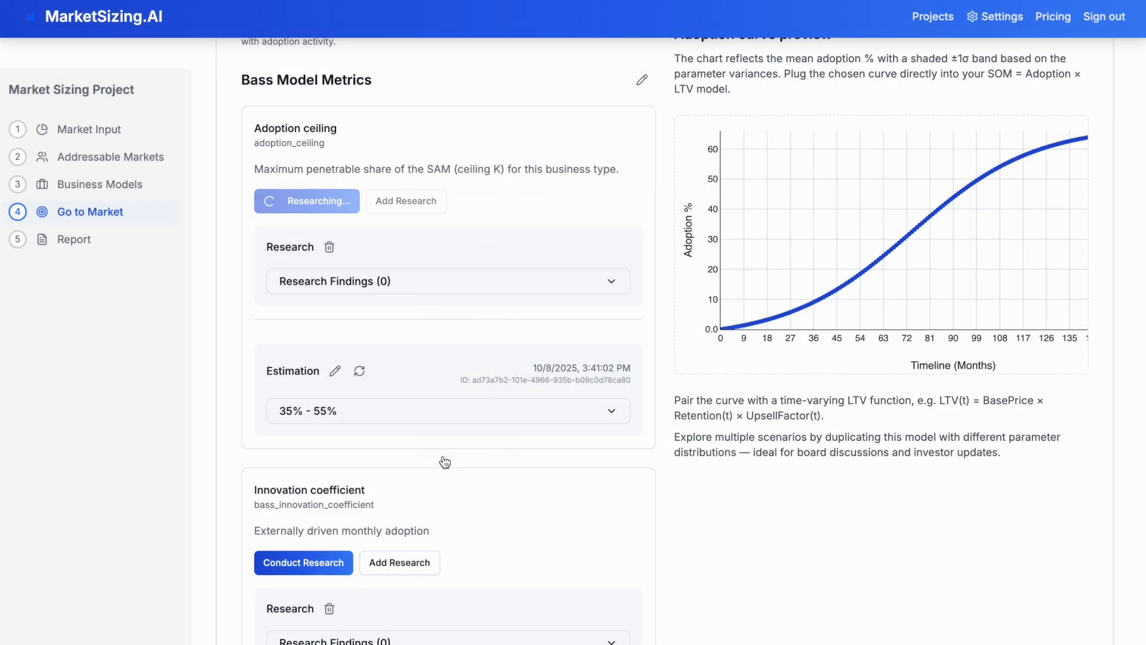
{"action": "left_click", "coordinate": [444, 456]}
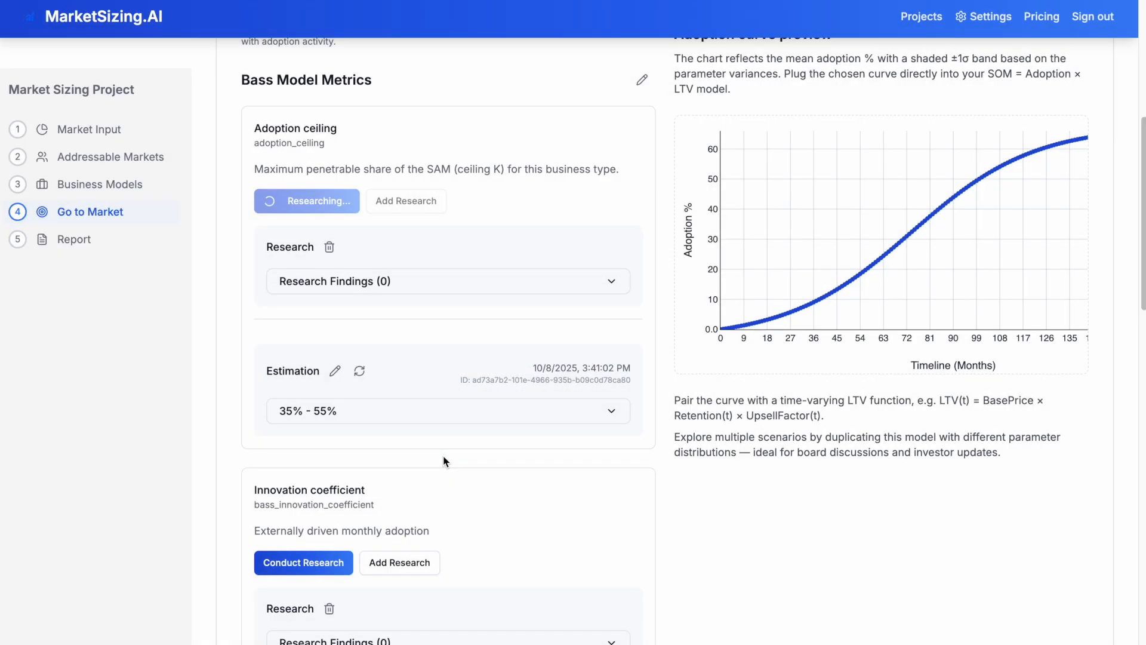